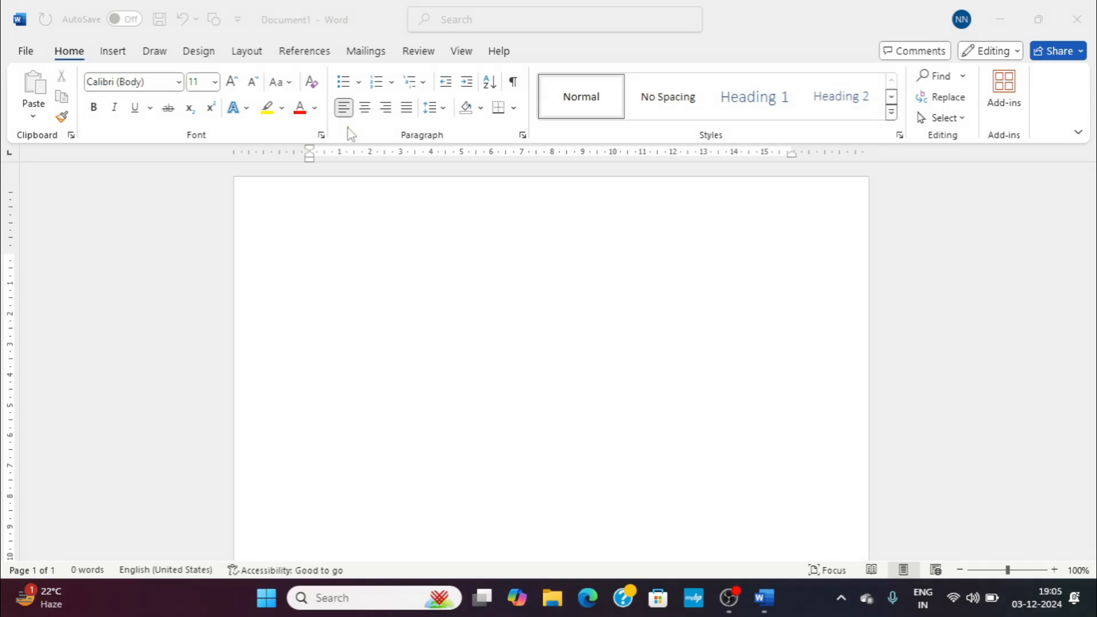
# Step: Hide the Insert tab from the ribbon through the ribbon customization settings
pyautogui.rightClick(351, 134)
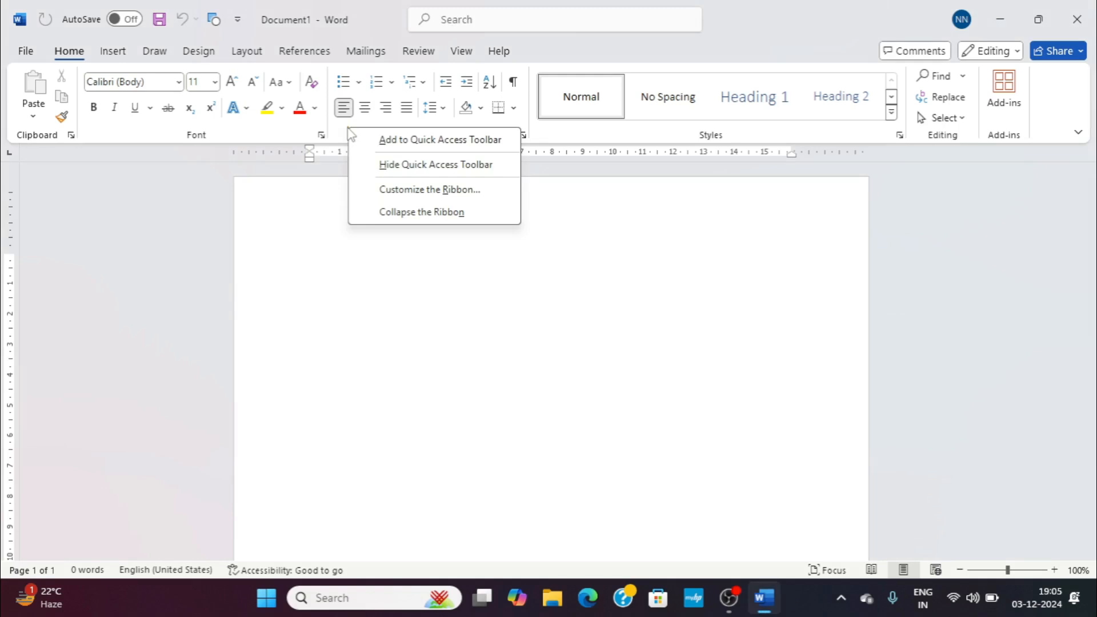
pyautogui.click(421, 191)
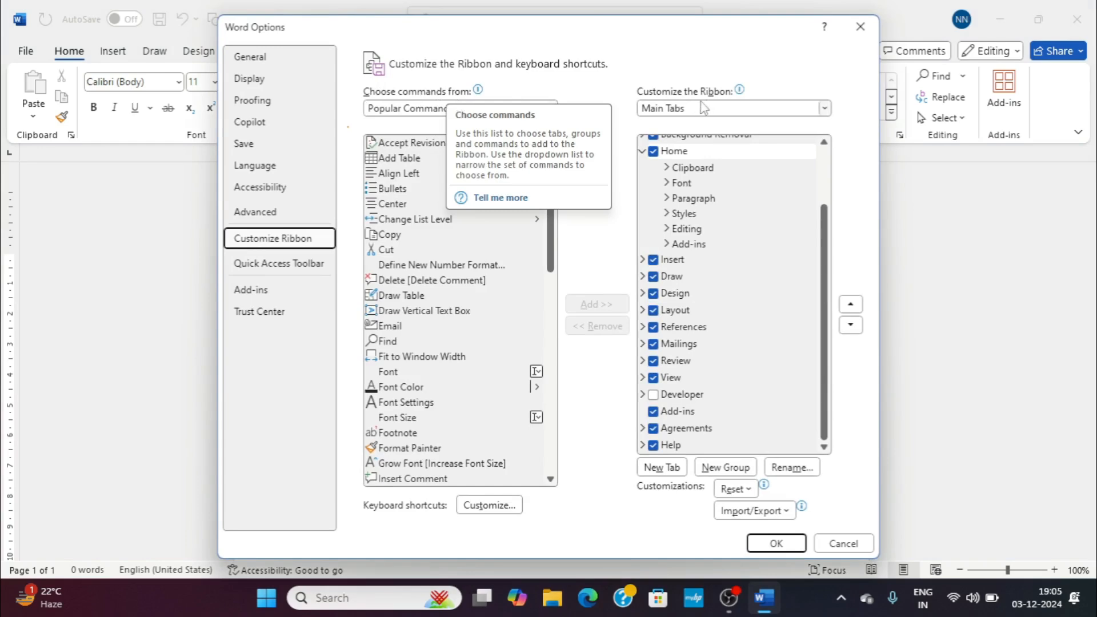
pyautogui.moveTo(712, 101)
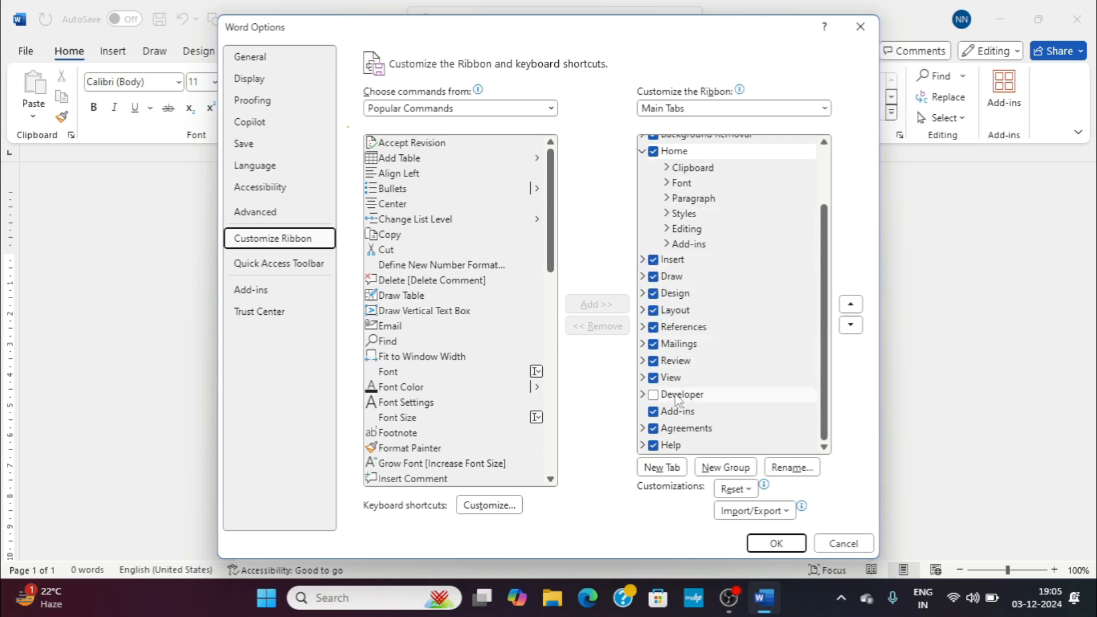
pyautogui.click(653, 260)
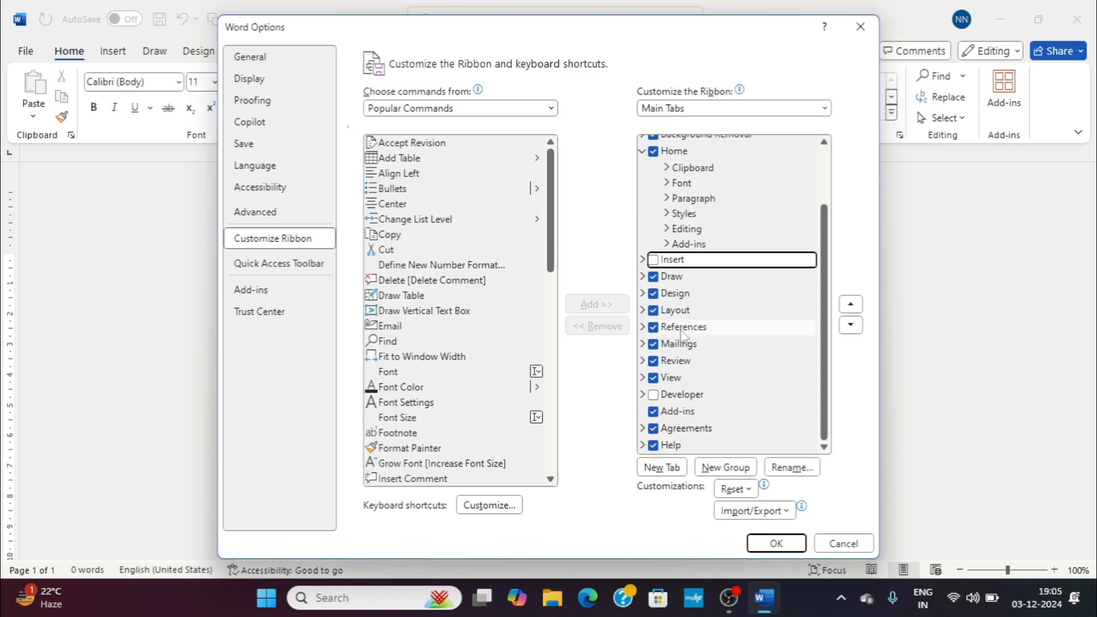
pyautogui.click(777, 544)
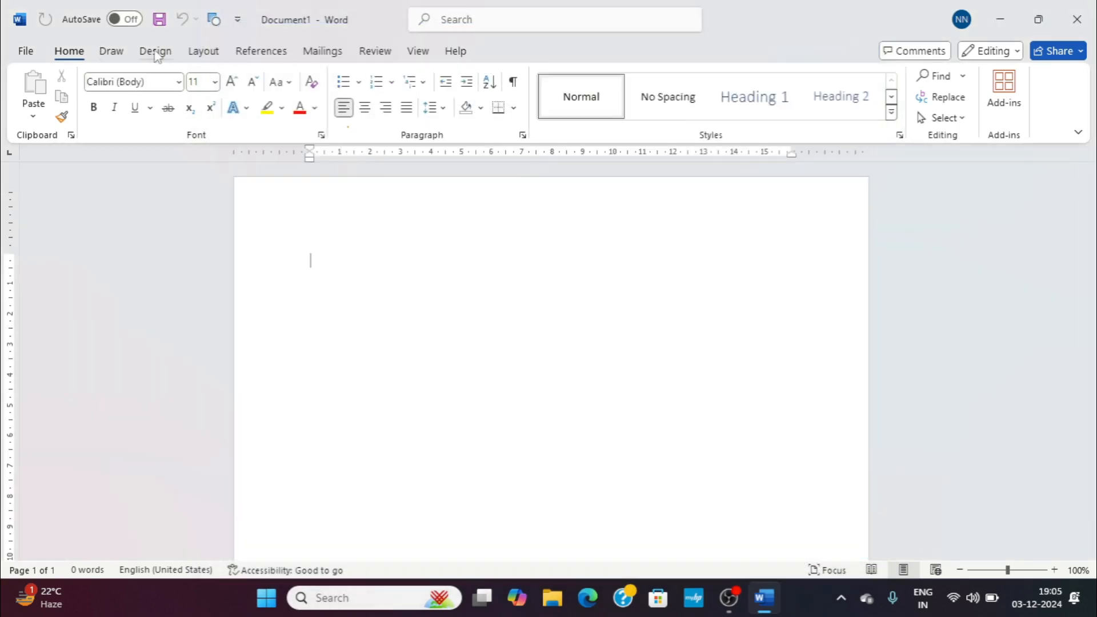
# Step: Hide the Draw tab as well in the ribbon customization settings
pyautogui.rightClick(280, 132)
pyautogui.click(326, 185)
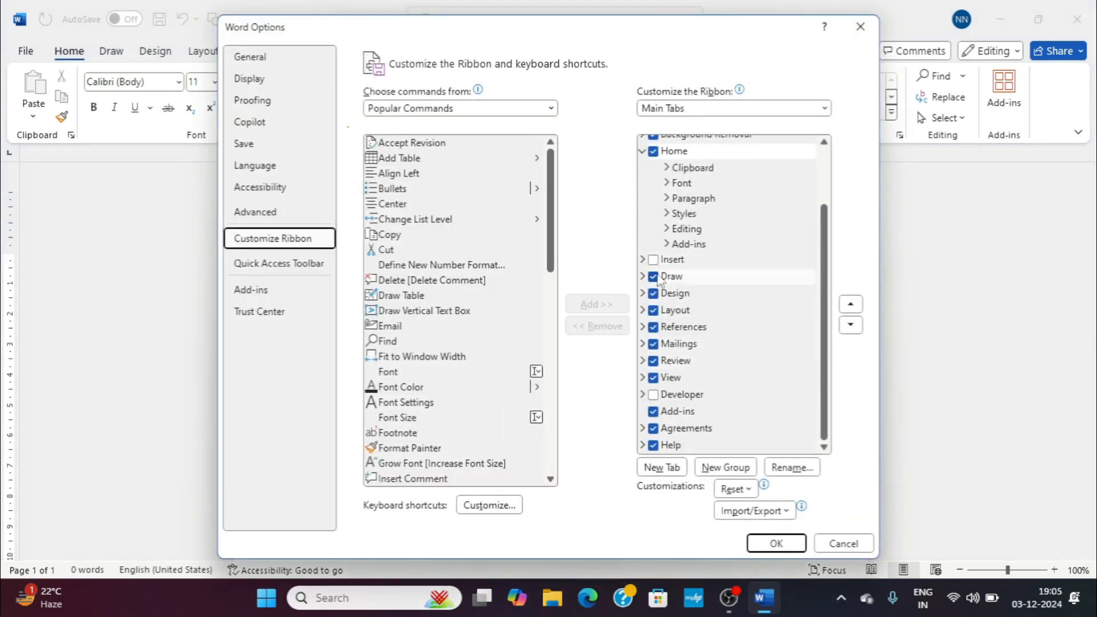
pyautogui.click(653, 277)
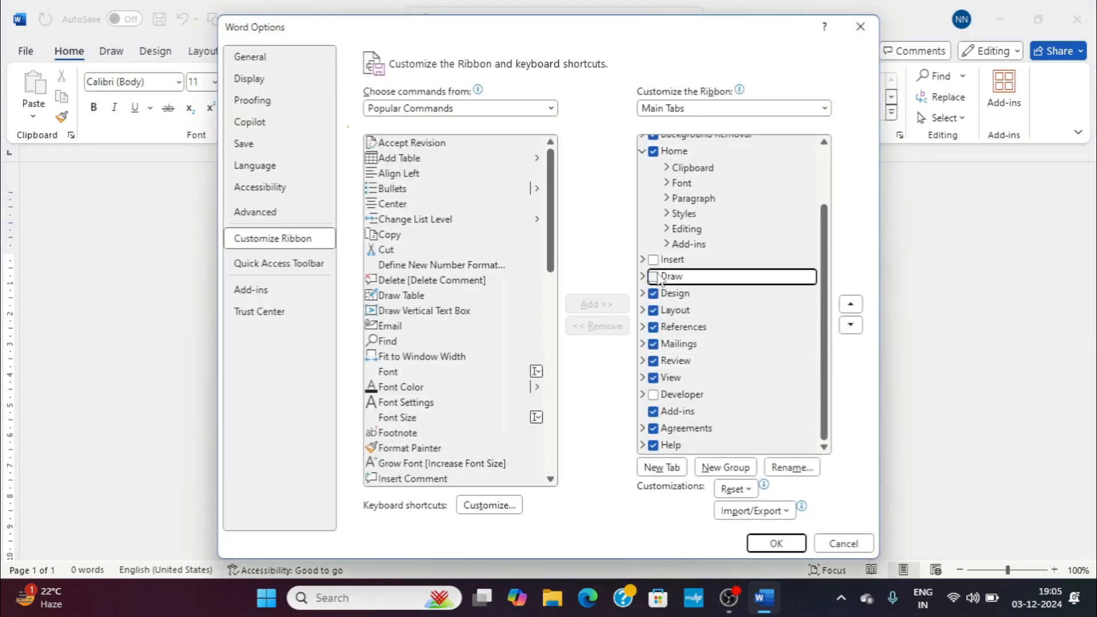
pyautogui.click(776, 544)
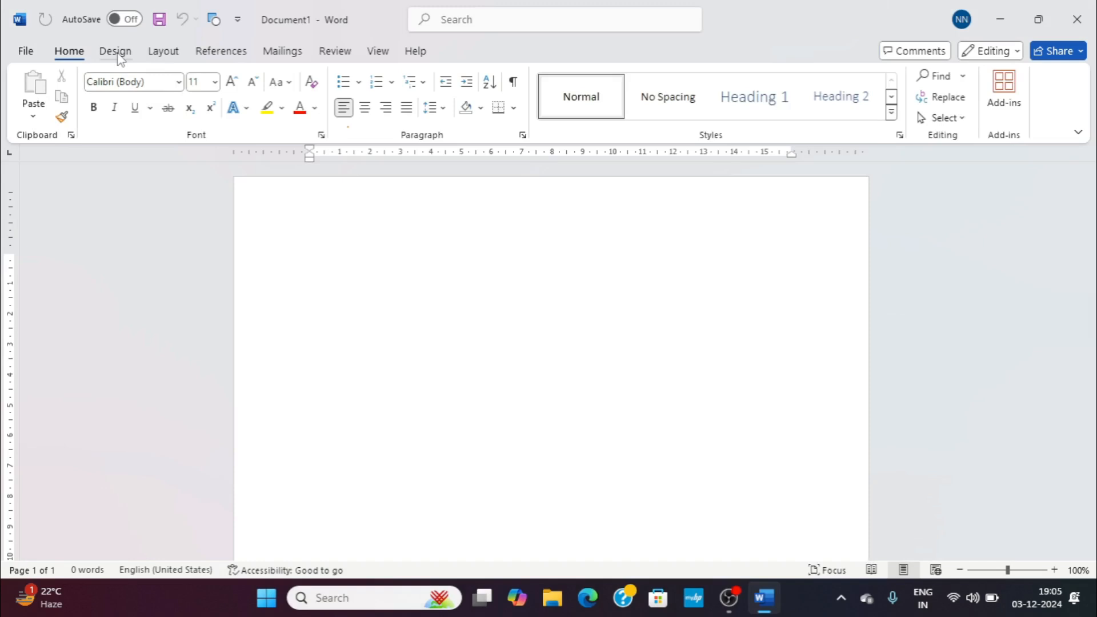
# Step: Re-enable the Insert and Draw tabs in the ribbon customization settings
pyautogui.rightClick(272, 127)
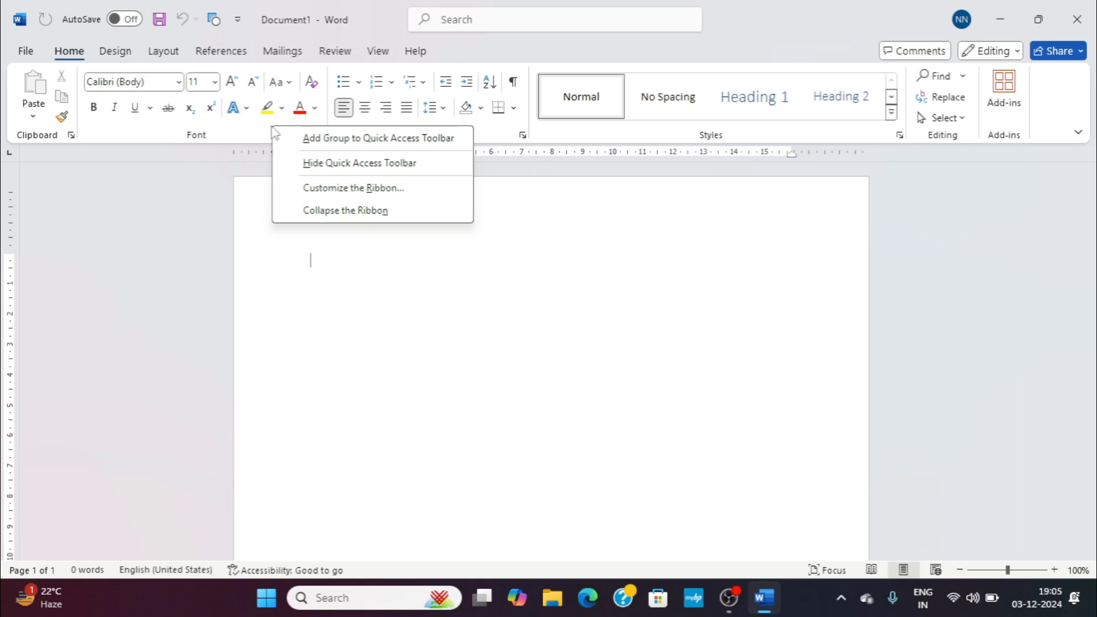
pyautogui.click(324, 192)
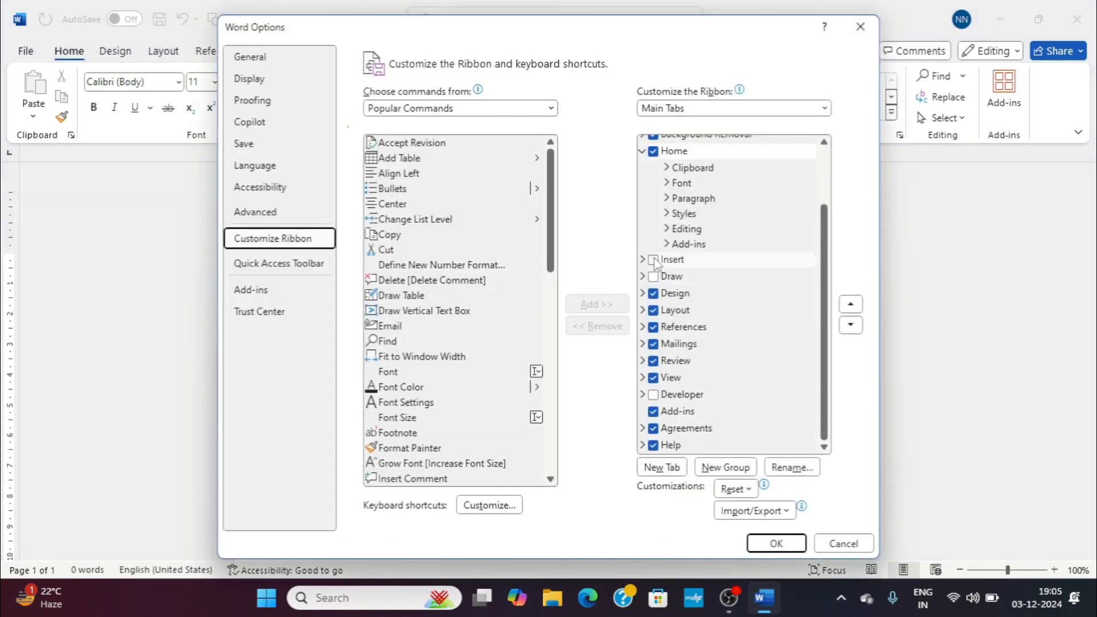
pyautogui.click(653, 259)
pyautogui.click(653, 276)
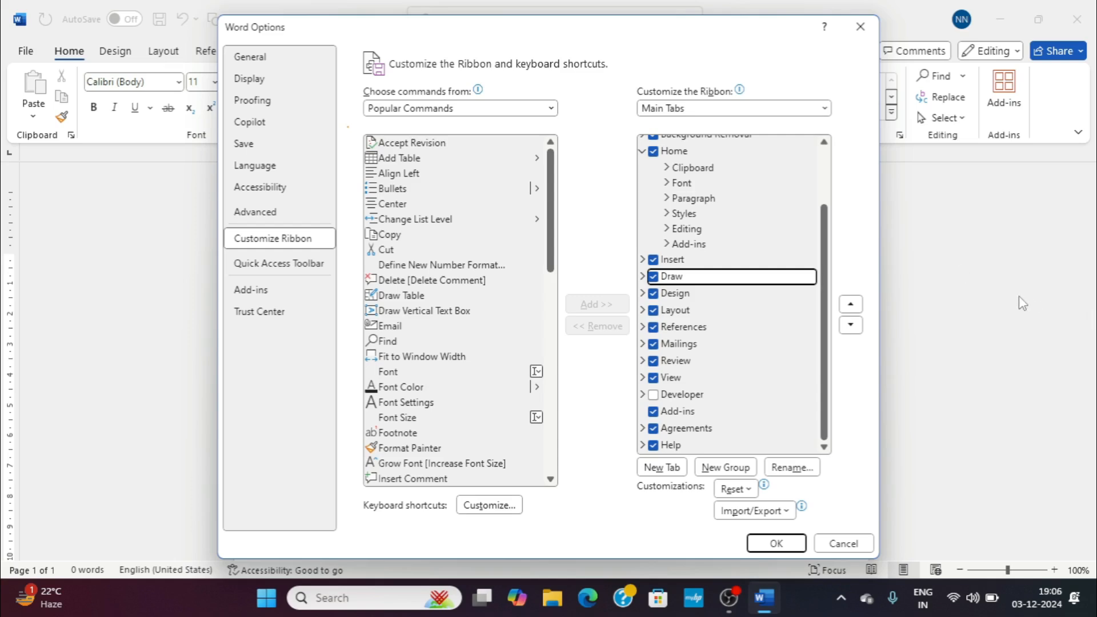
# Step: Turn off the Home tab in the main tabs list and apply the ribbon changes
pyautogui.moveTo(822, 220); pyautogui.dragTo(836, 143)
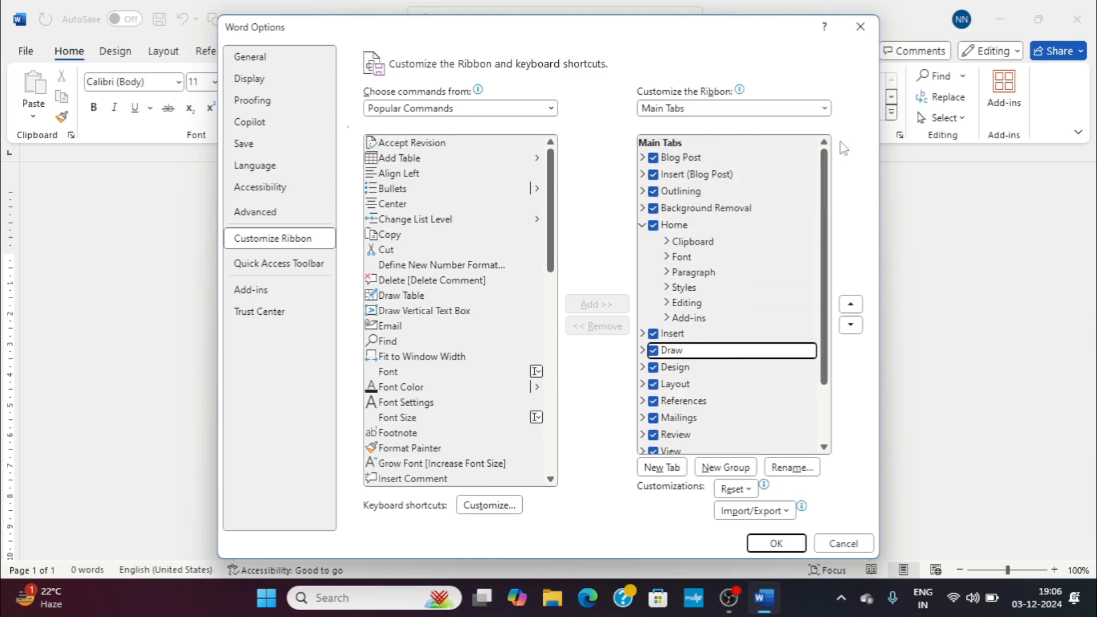
pyautogui.click(652, 225)
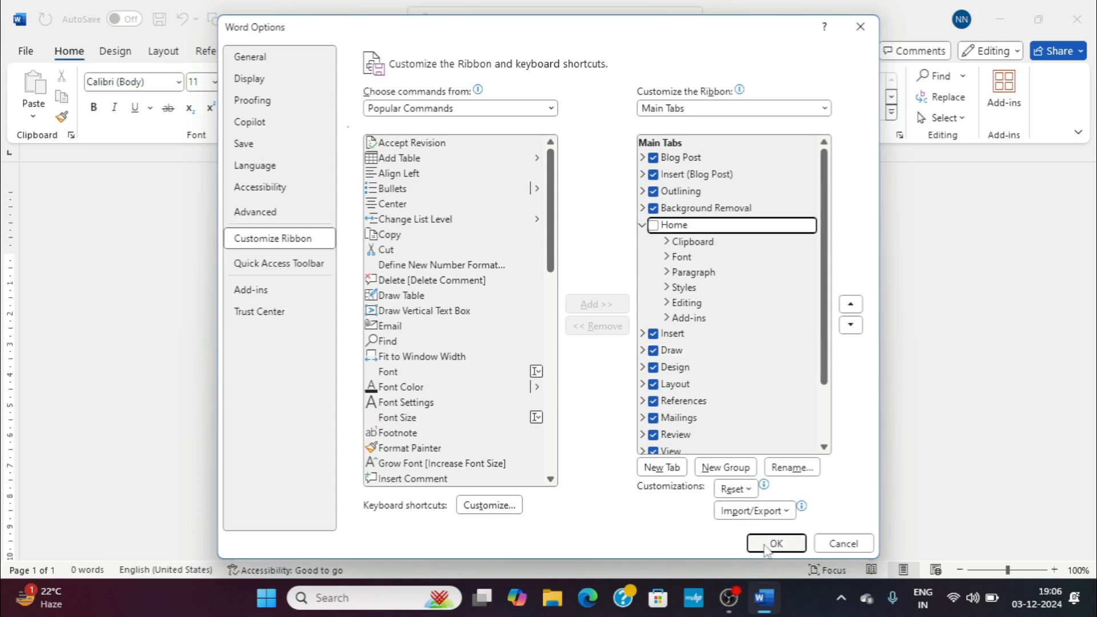
pyautogui.click(775, 543)
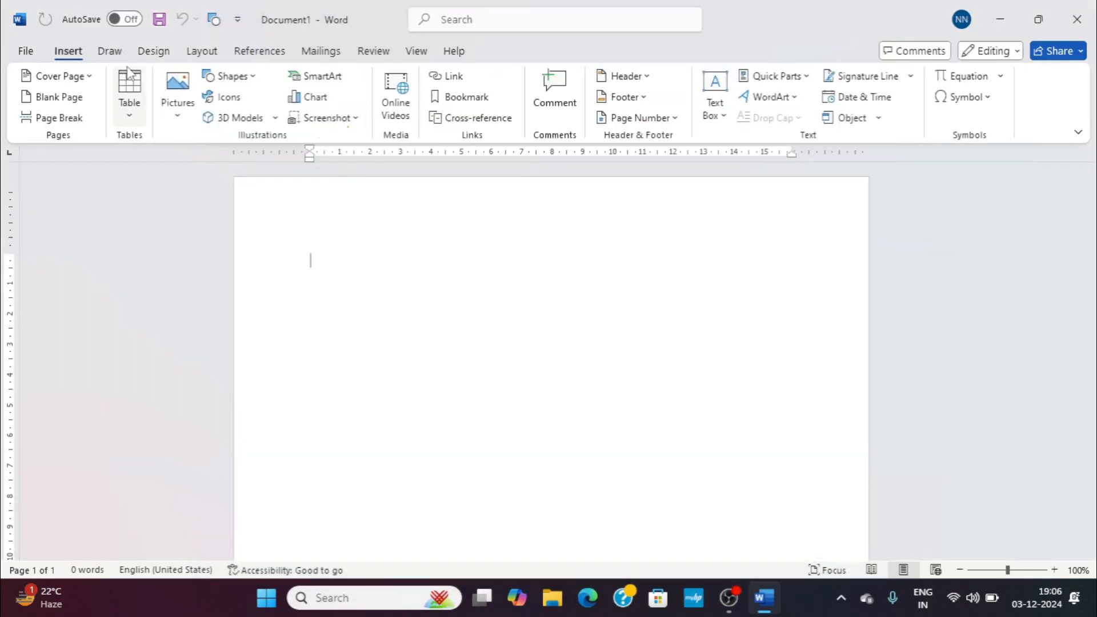
# Step: Bring the Home tab back to the ribbon through the ribbon customization settings
pyautogui.rightClick(186, 137)
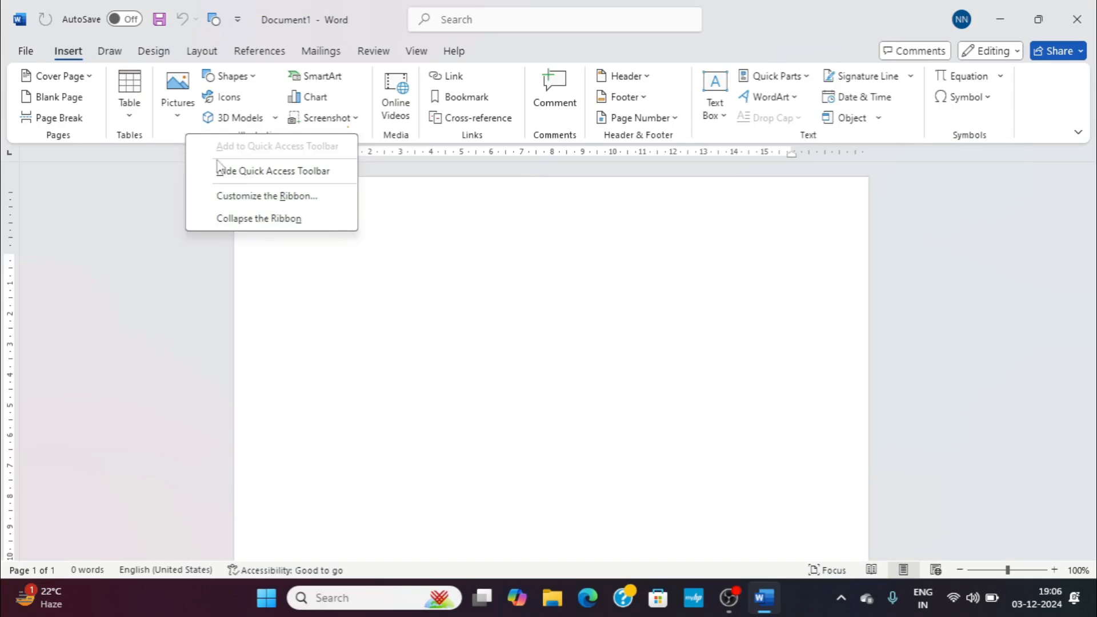
pyautogui.click(249, 197)
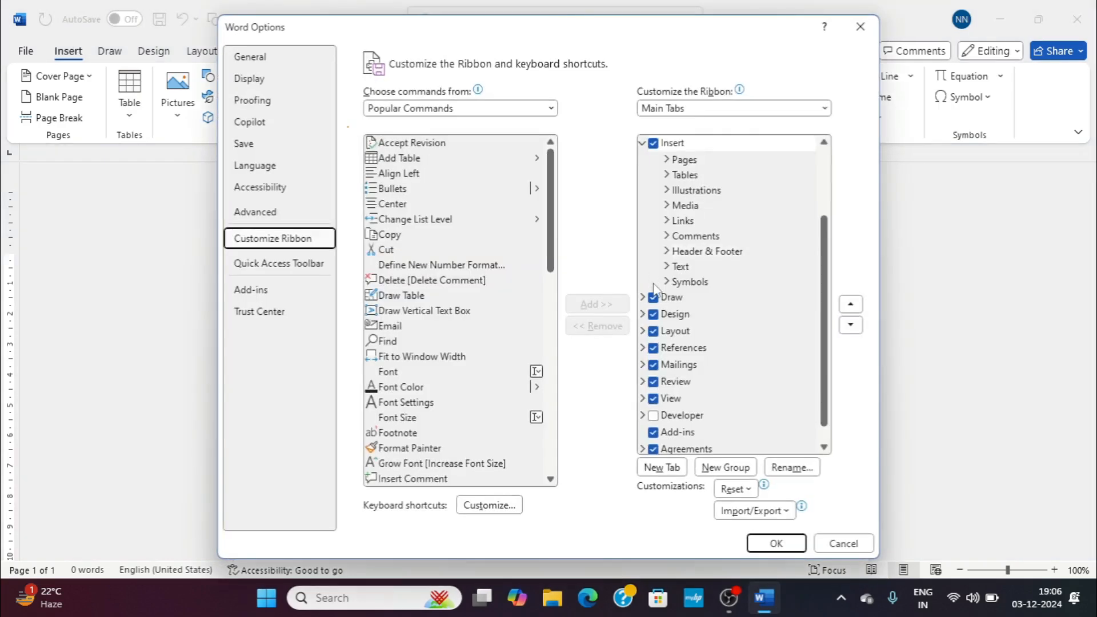
pyautogui.scroll(2, 831, 240)
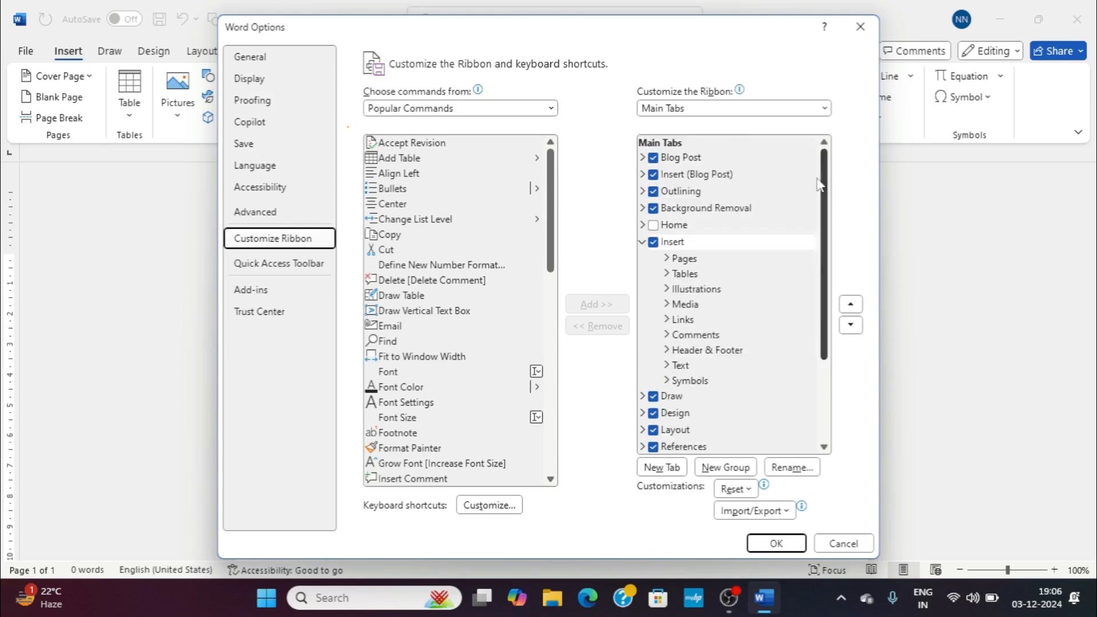
pyautogui.click(654, 224)
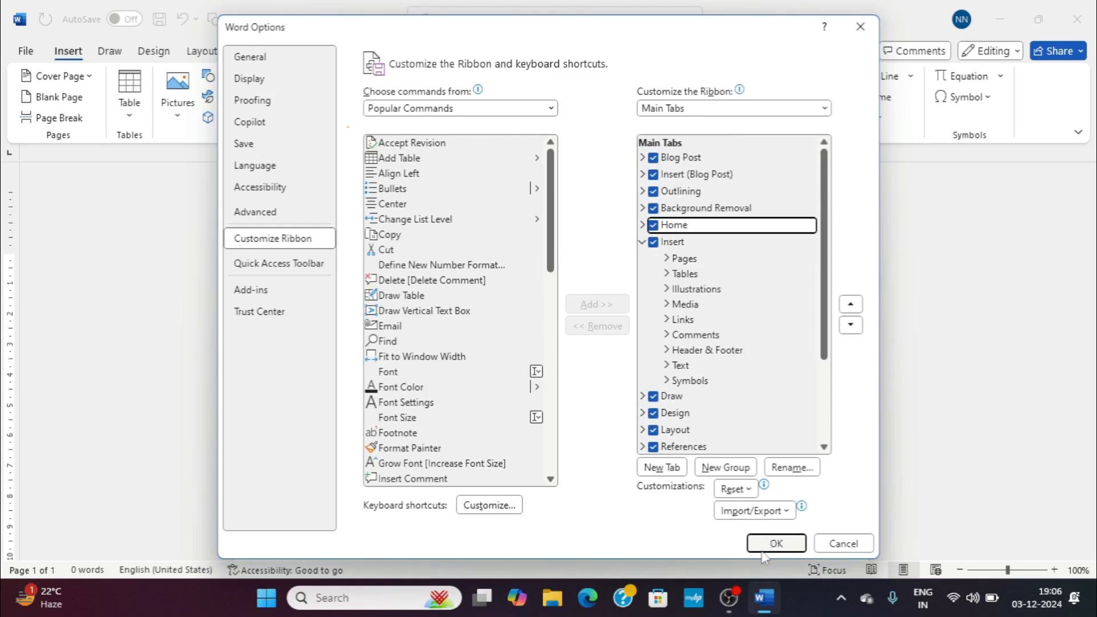
pyautogui.click(764, 550)
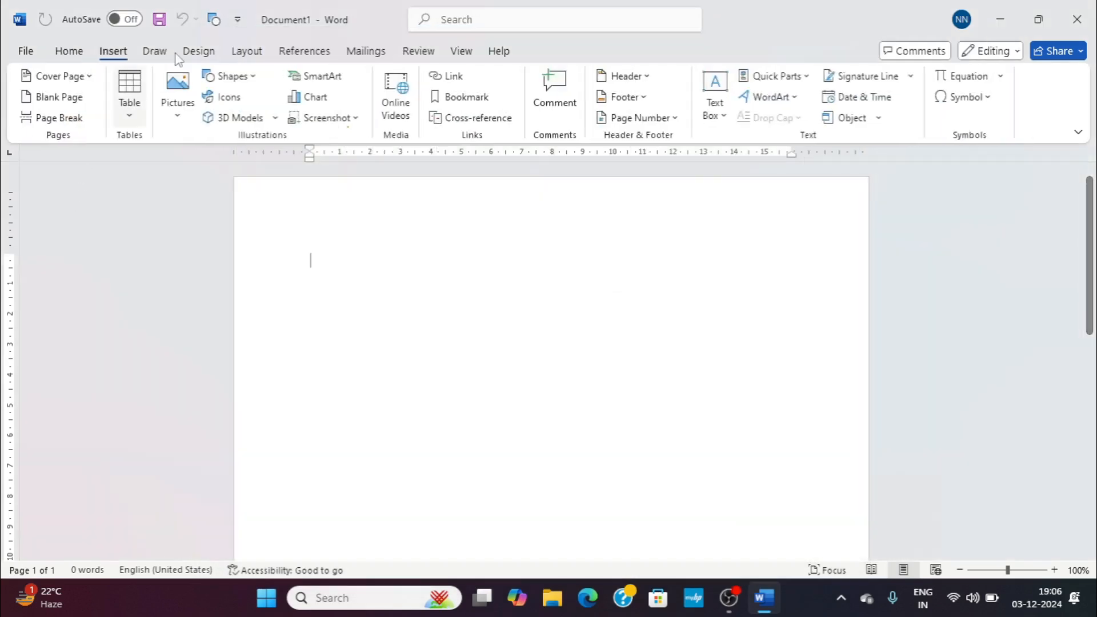
# Step: Draw two thick freehand strokes across the page with the purple pen, and delete them
pyautogui.click(154, 51)
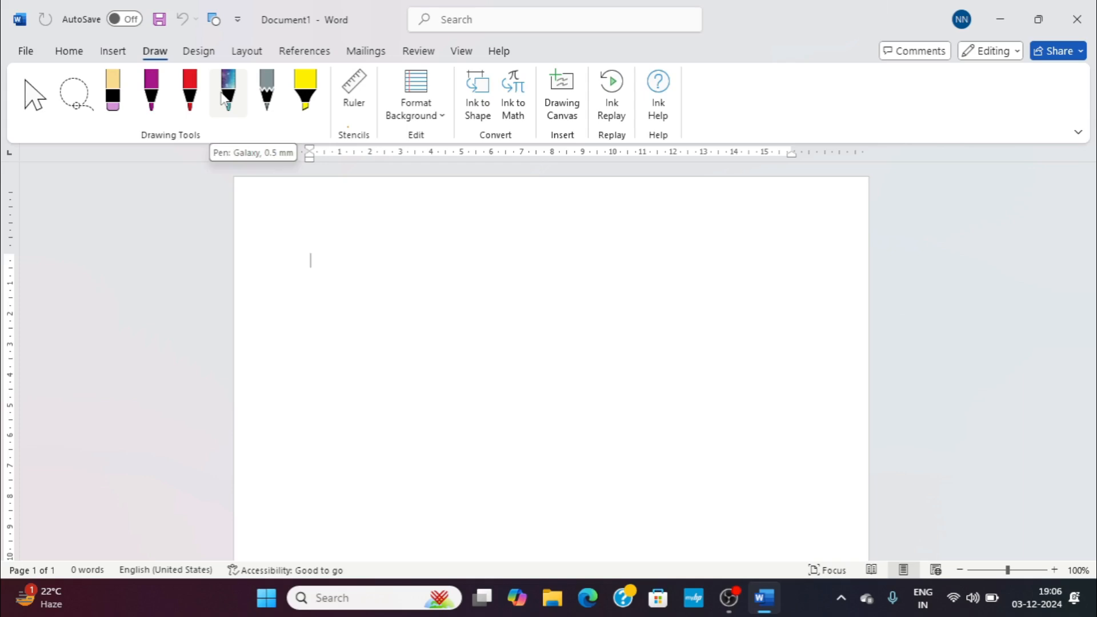
pyautogui.click(151, 92)
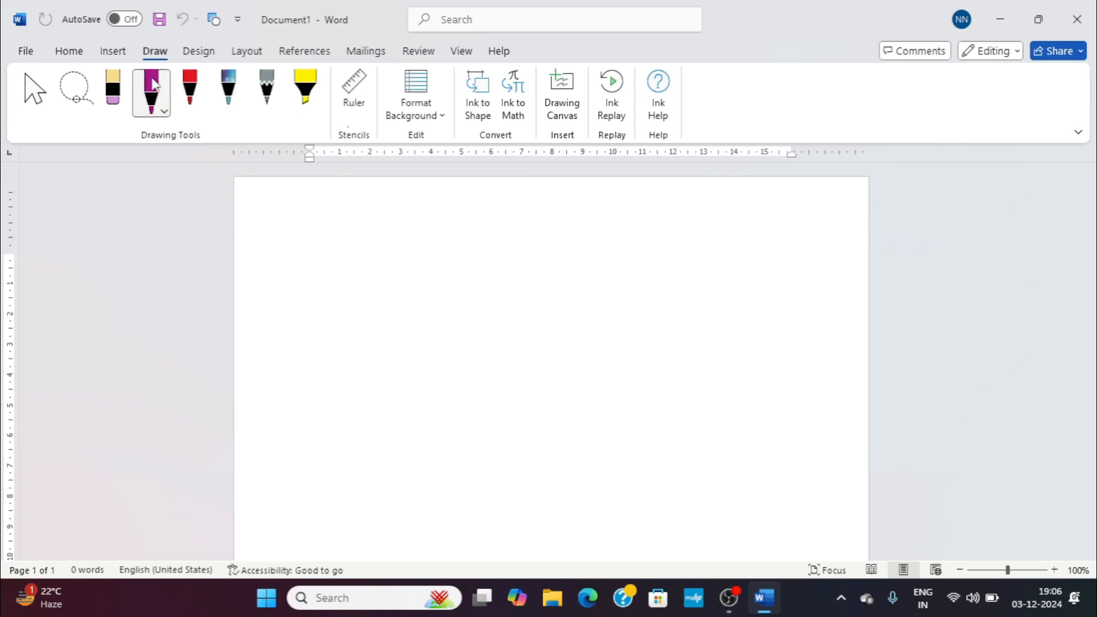
pyautogui.moveTo(361, 217)
pyautogui.mouseDown()
pyautogui.moveTo(389, 216)
pyautogui.moveTo(486, 347)
pyautogui.moveTo(532, 246)
pyautogui.mouseUp()
pyautogui.moveTo(610, 243)
pyautogui.mouseDown()
pyautogui.moveTo(649, 357)
pyautogui.moveTo(707, 274)
pyautogui.mouseUp()
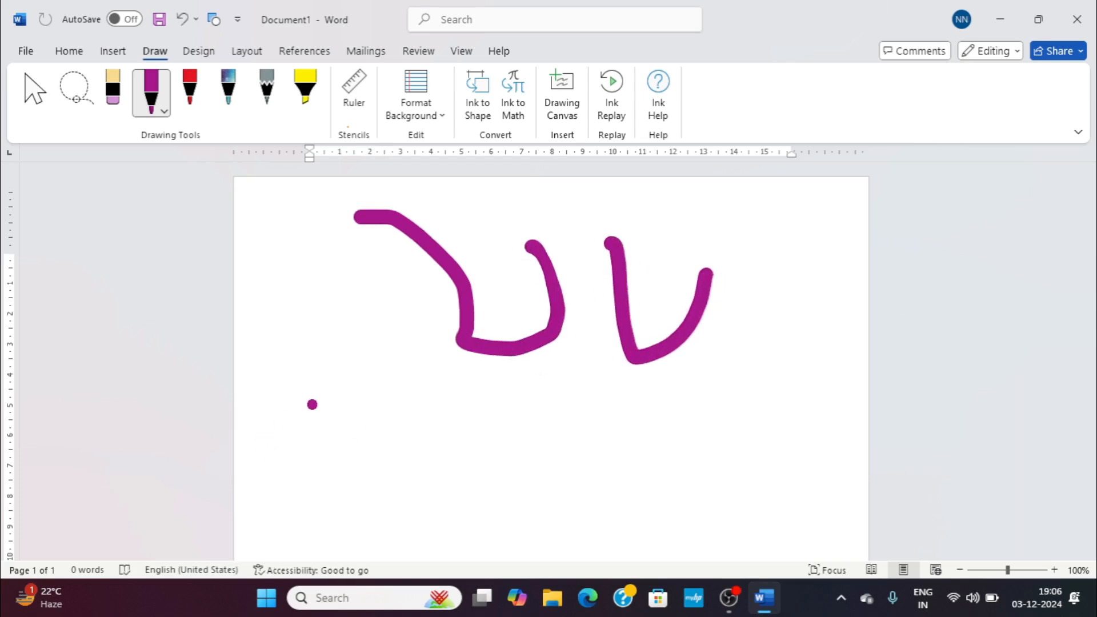
pyautogui.hotkey('ctrl', 'a')
pyautogui.press('Delete')
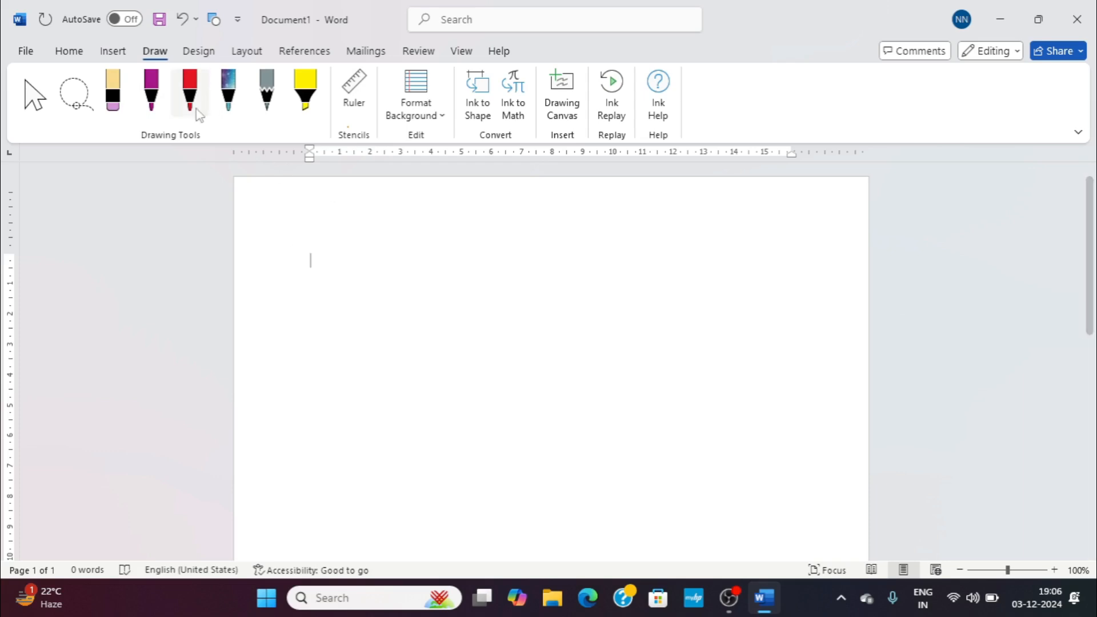
# Step: Handwrite a short Hindi word with a headline stroke in the upper part of the page using the thin red pen
pyautogui.click(191, 96)
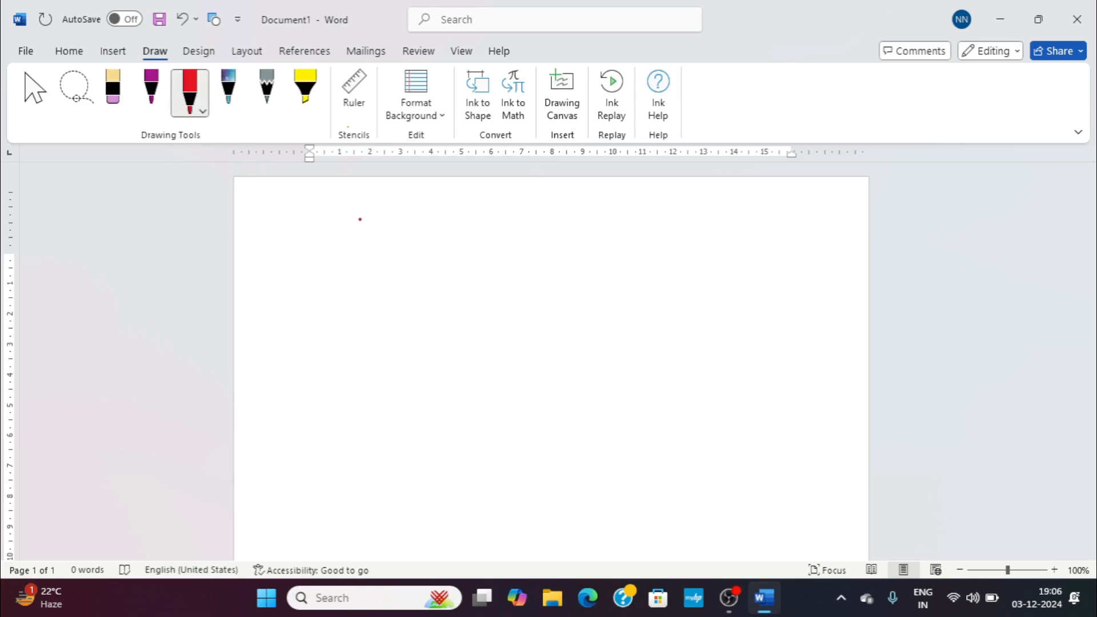
pyautogui.moveTo(319, 218); pyautogui.dragTo(379, 298)
pyautogui.moveTo(381, 340); pyautogui.dragTo(403, 371)
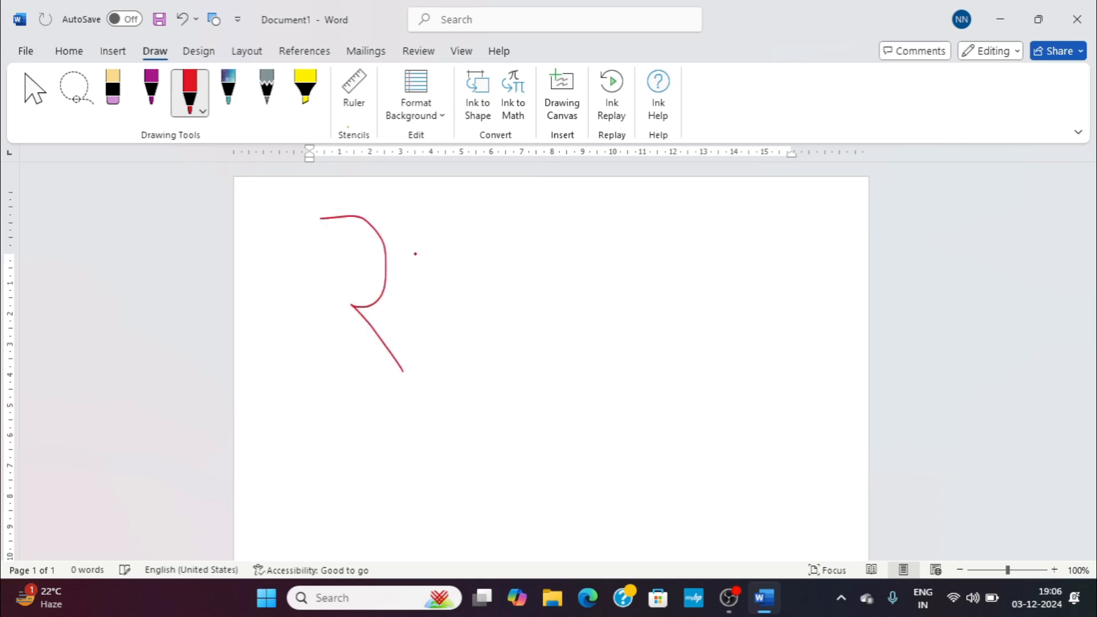
pyautogui.moveTo(415, 214); pyautogui.dragTo(457, 347)
pyautogui.moveTo(488, 216)
pyautogui.mouseDown()
pyautogui.moveTo(518, 329)
pyautogui.moveTo(583, 202)
pyautogui.moveTo(625, 338)
pyautogui.mouseUp()
pyautogui.moveTo(306, 211); pyautogui.dragTo(588, 192)
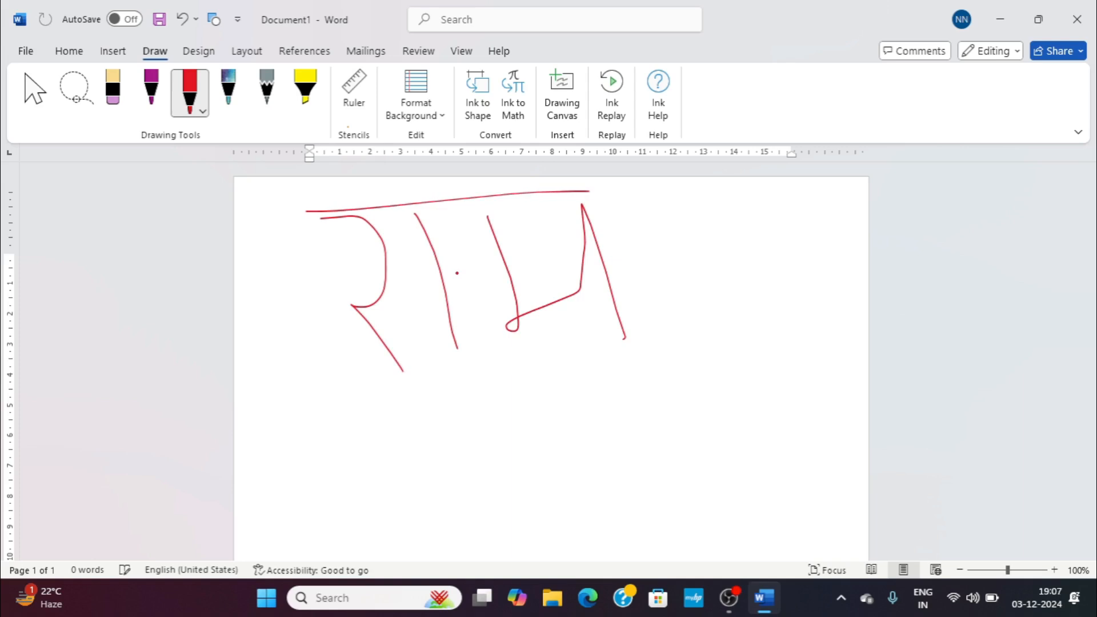
# Step: Set the red pen to the thickest preset and handwrite the same Hindi word with its headline below the first one
pyautogui.click(202, 112)
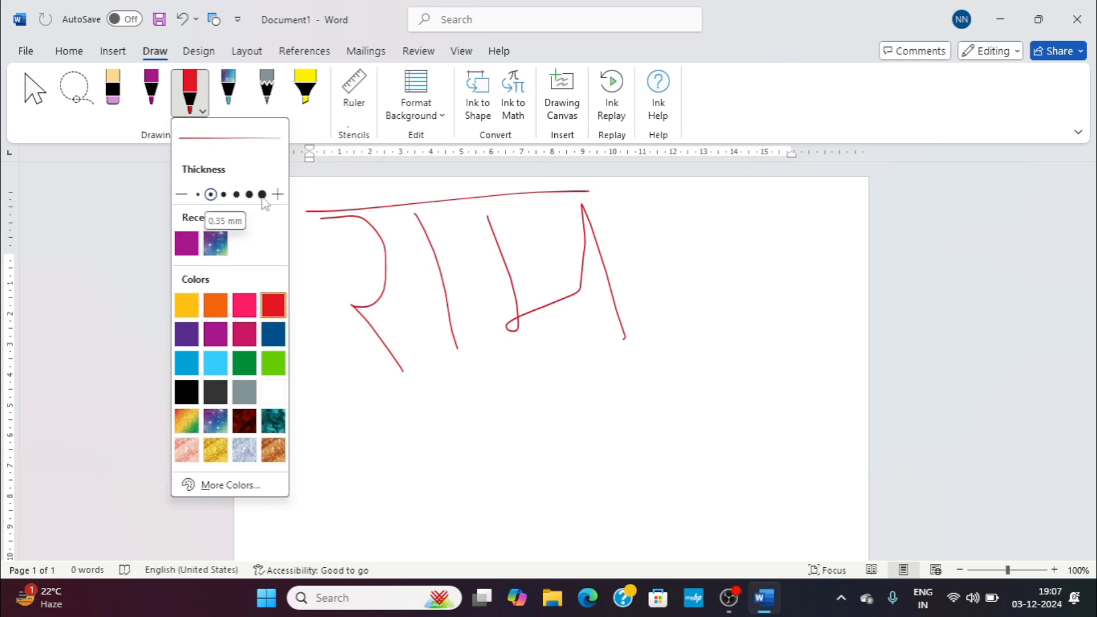
pyautogui.click(263, 195)
pyautogui.moveTo(455, 402)
pyautogui.mouseDown()
pyautogui.moveTo(453, 459)
pyautogui.moveTo(484, 513)
pyautogui.mouseUp()
pyautogui.moveTo(512, 402); pyautogui.dragTo(523, 486)
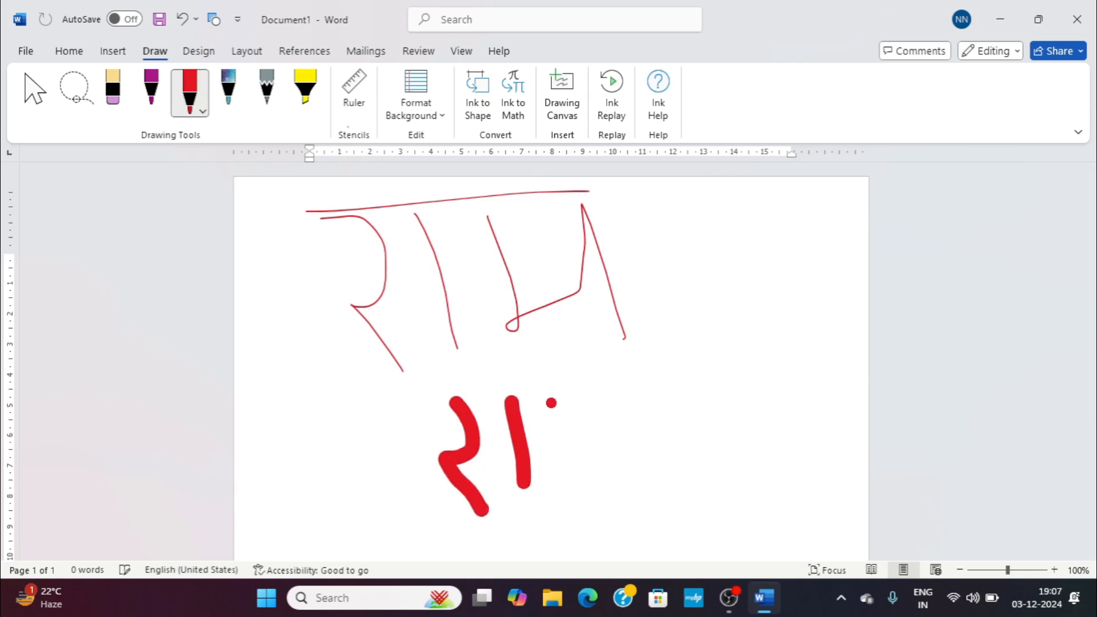
pyautogui.moveTo(552, 403)
pyautogui.mouseDown()
pyautogui.moveTo(566, 475)
pyautogui.moveTo(609, 441)
pyautogui.mouseUp()
pyautogui.moveTo(592, 393); pyautogui.dragTo(626, 472)
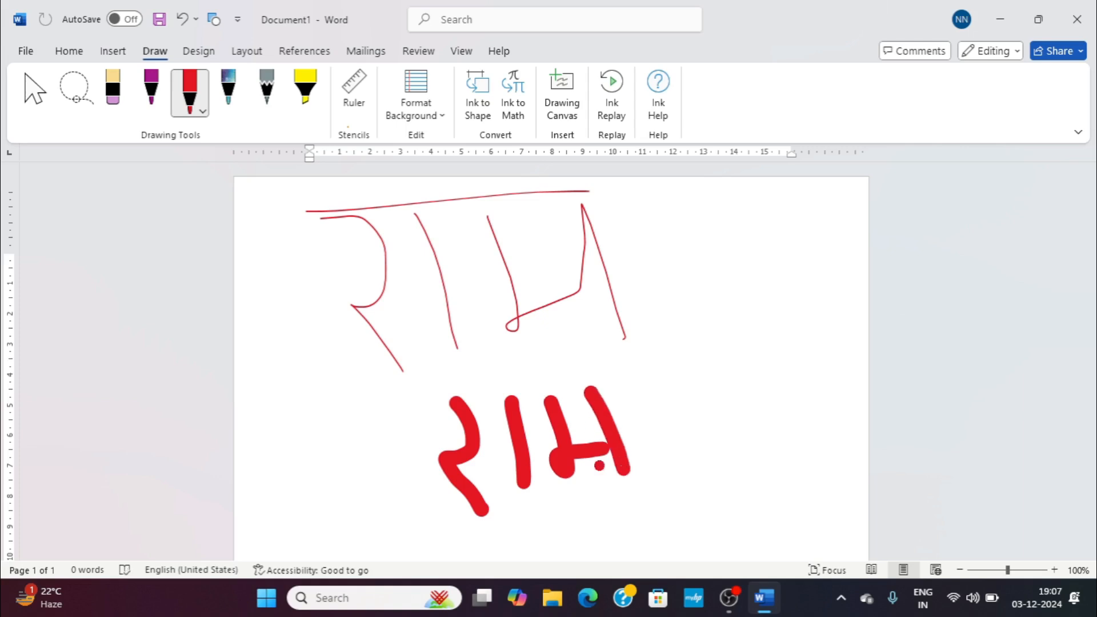
pyautogui.moveTo(399, 392); pyautogui.dragTo(651, 402)
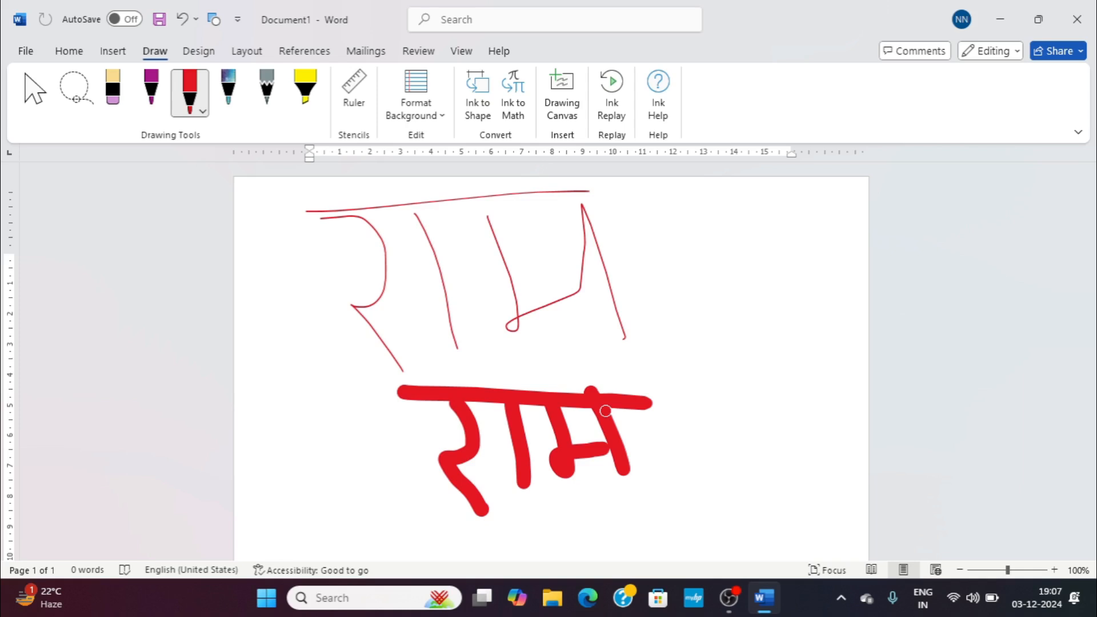
# Step: Delete all the handwritten ink from the page
pyautogui.hotkey('ctrl', 'a')
pyautogui.press('Delete')
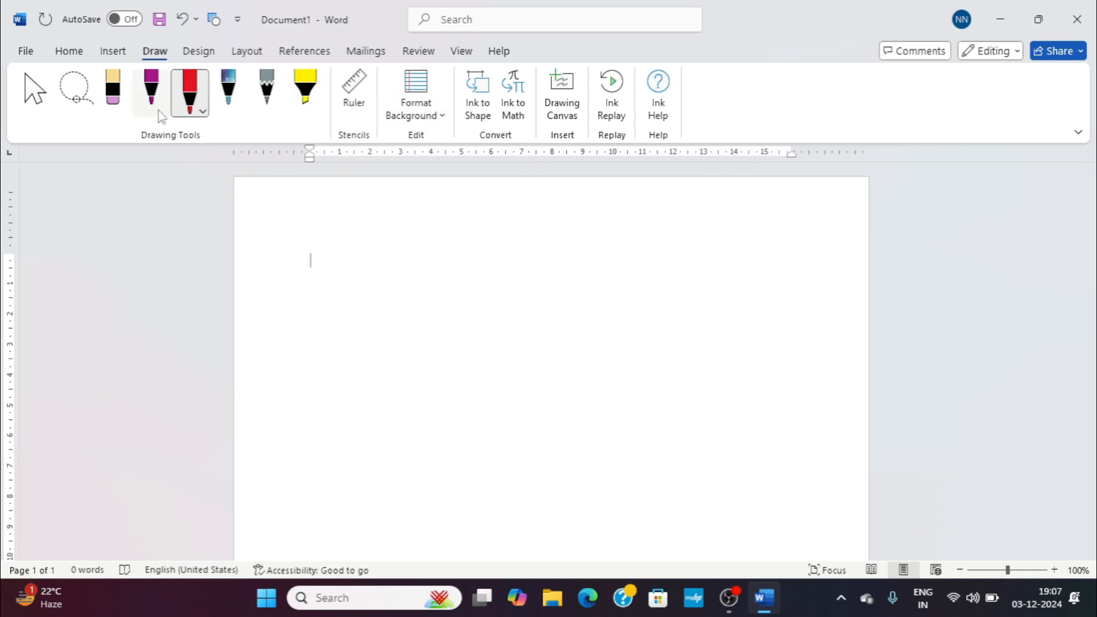
# Step: Try the galaxy and yellow colors on the red pen, and set its color to purple
pyautogui.click(185, 90)
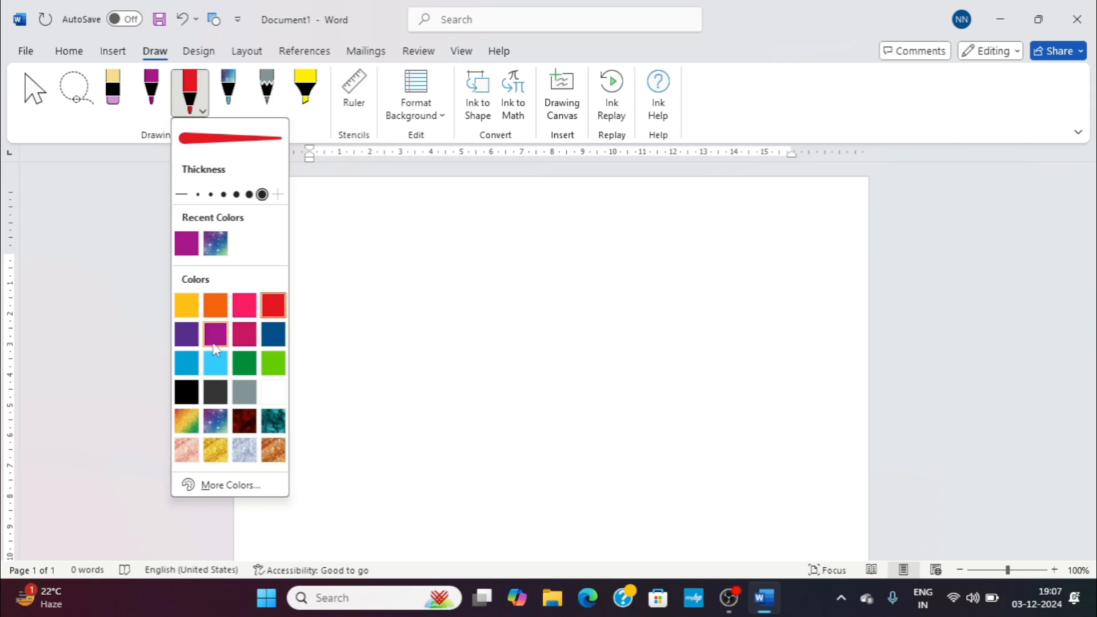
pyautogui.click(214, 247)
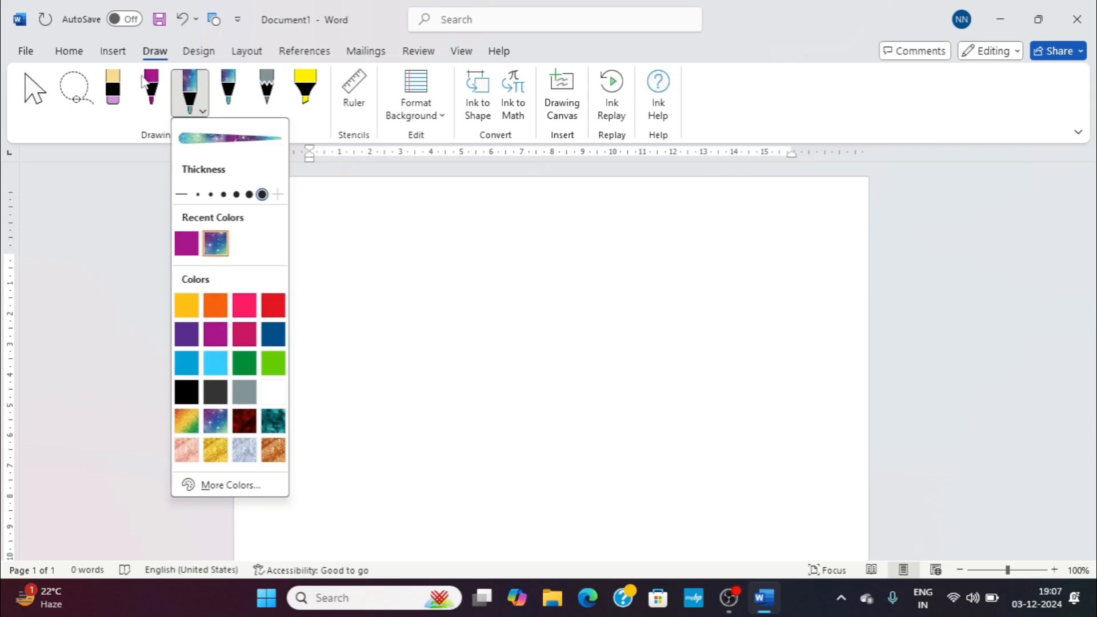
pyautogui.click(187, 305)
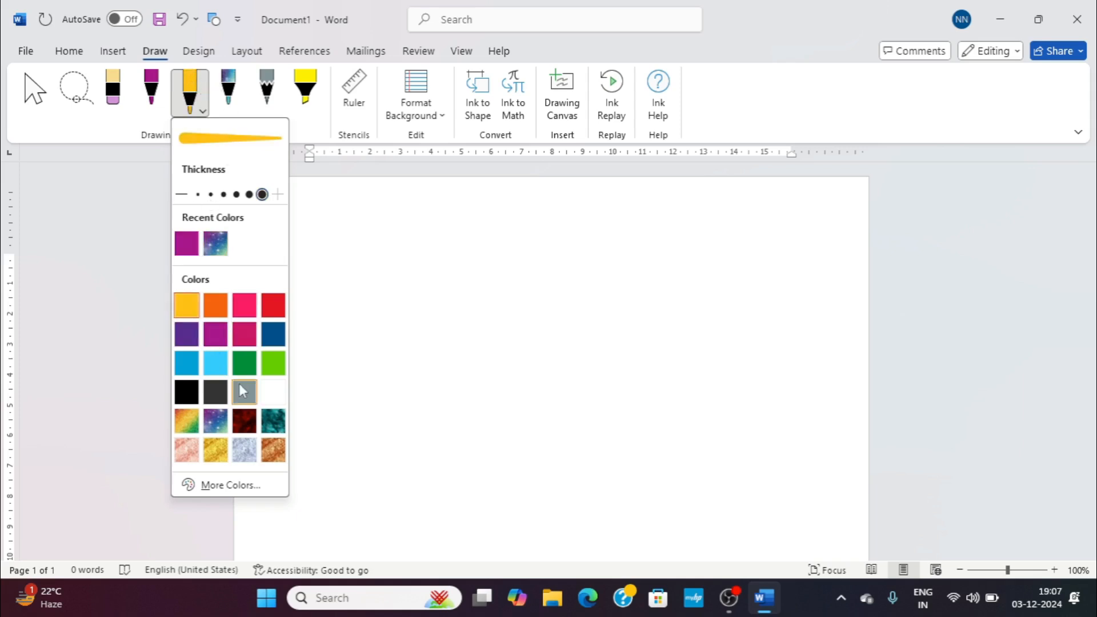
pyautogui.click(214, 334)
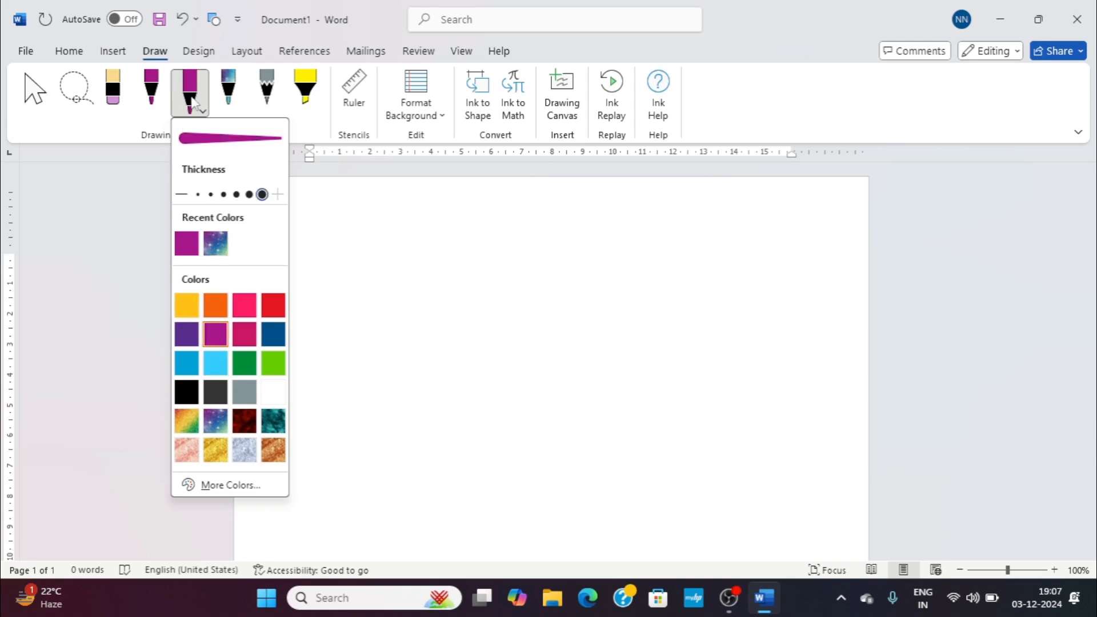
# Step: Set the selected thick pen to the rainbow color and handwrite the Hindi word without its headline across the upper page
pyautogui.click(215, 421)
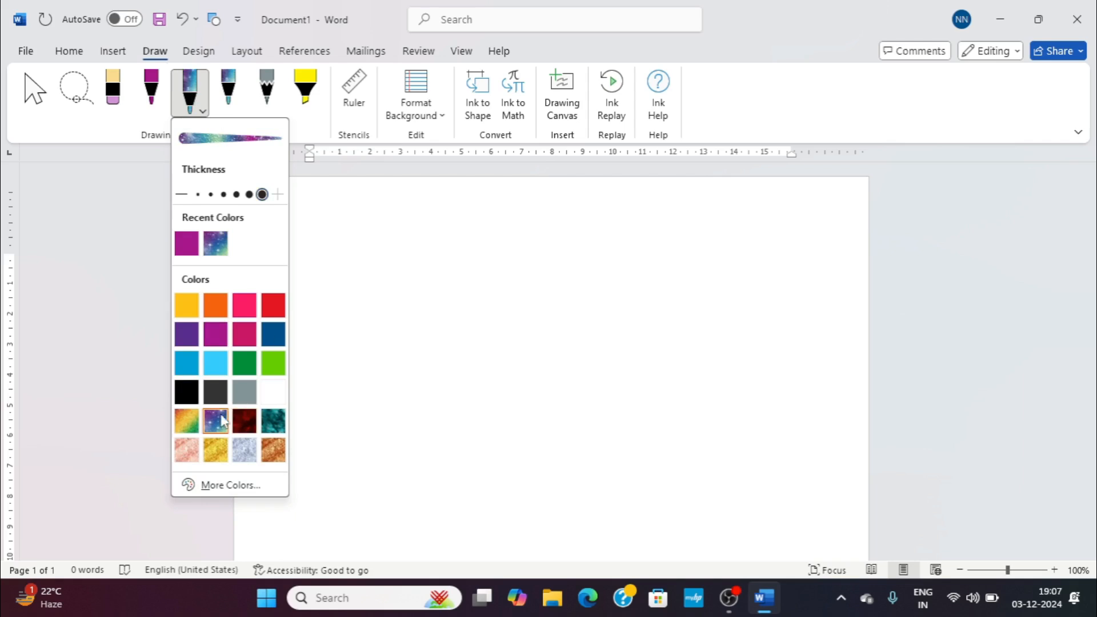
pyautogui.click(195, 421)
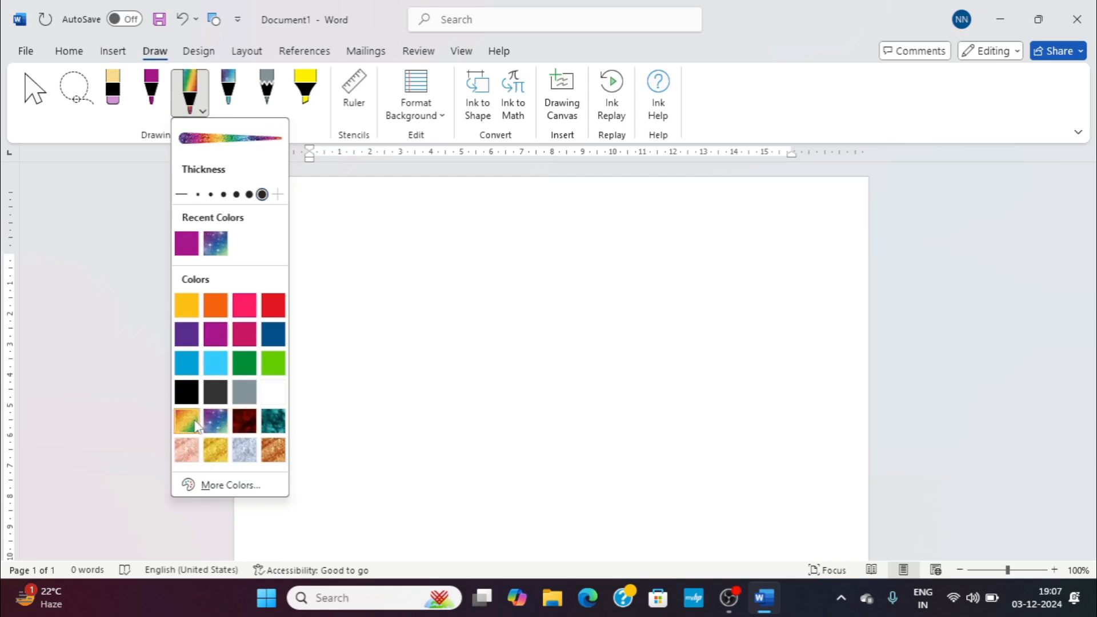
pyautogui.click(347, 223)
pyautogui.moveTo(348, 220)
pyautogui.mouseDown()
pyautogui.moveTo(371, 315)
pyautogui.moveTo(336, 317)
pyautogui.moveTo(355, 355)
pyautogui.mouseUp()
pyautogui.moveTo(430, 225); pyautogui.dragTo(426, 359)
pyautogui.moveTo(487, 233)
pyautogui.mouseDown()
pyautogui.moveTo(498, 327)
pyautogui.moveTo(589, 319)
pyautogui.mouseUp()
pyautogui.moveTo(565, 227); pyautogui.dragTo(592, 374)
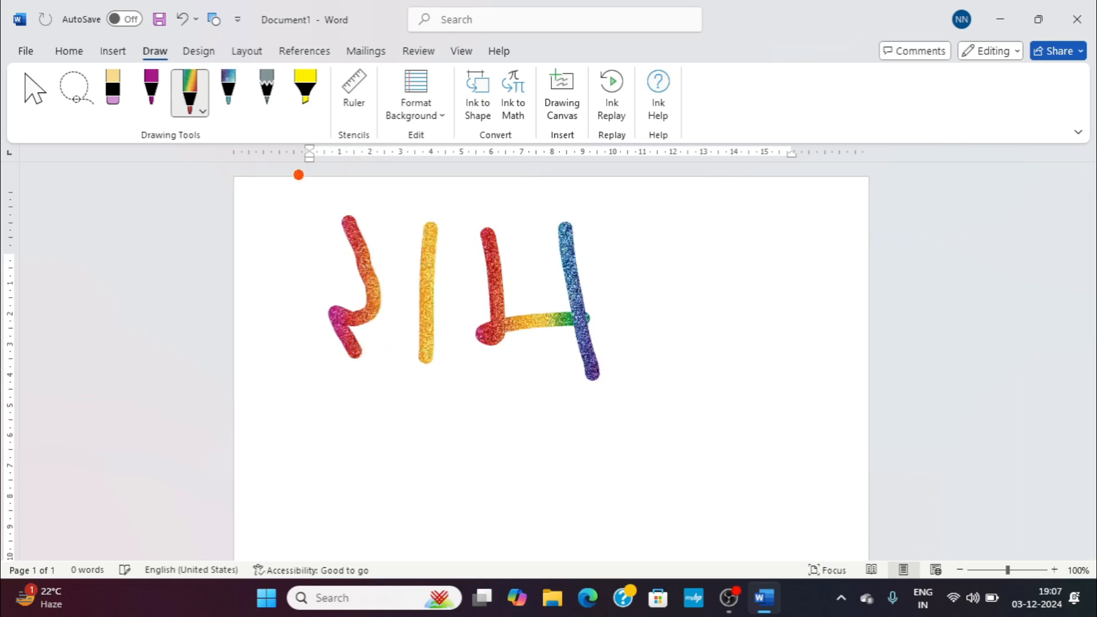
# Step: Set the rainbow pen's color to black from the standard colors palette
pyautogui.click(201, 108)
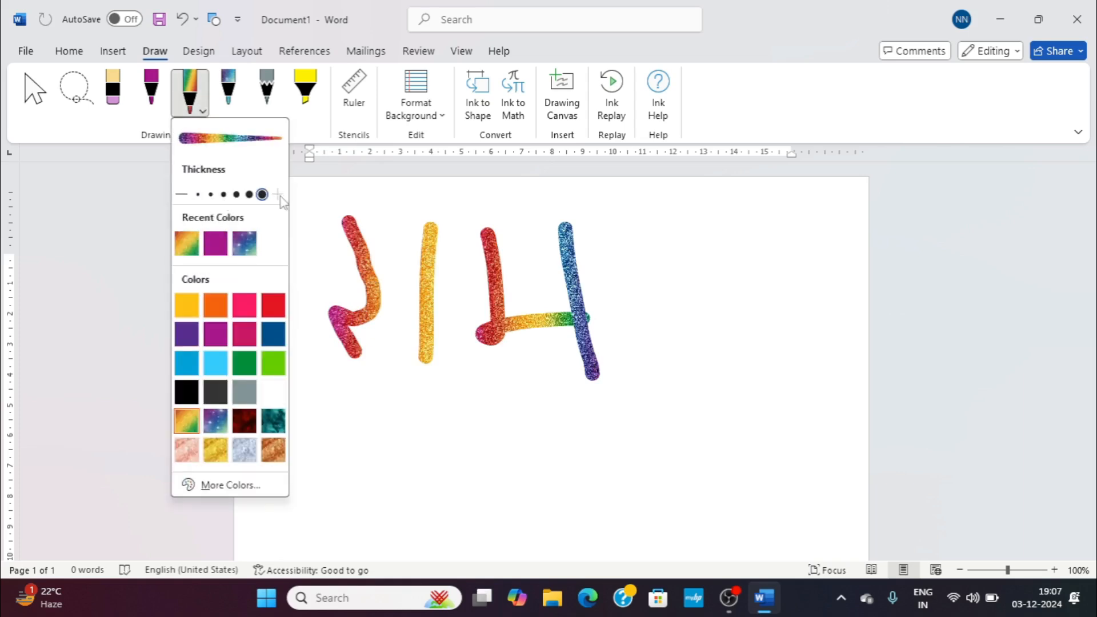
pyautogui.click(217, 487)
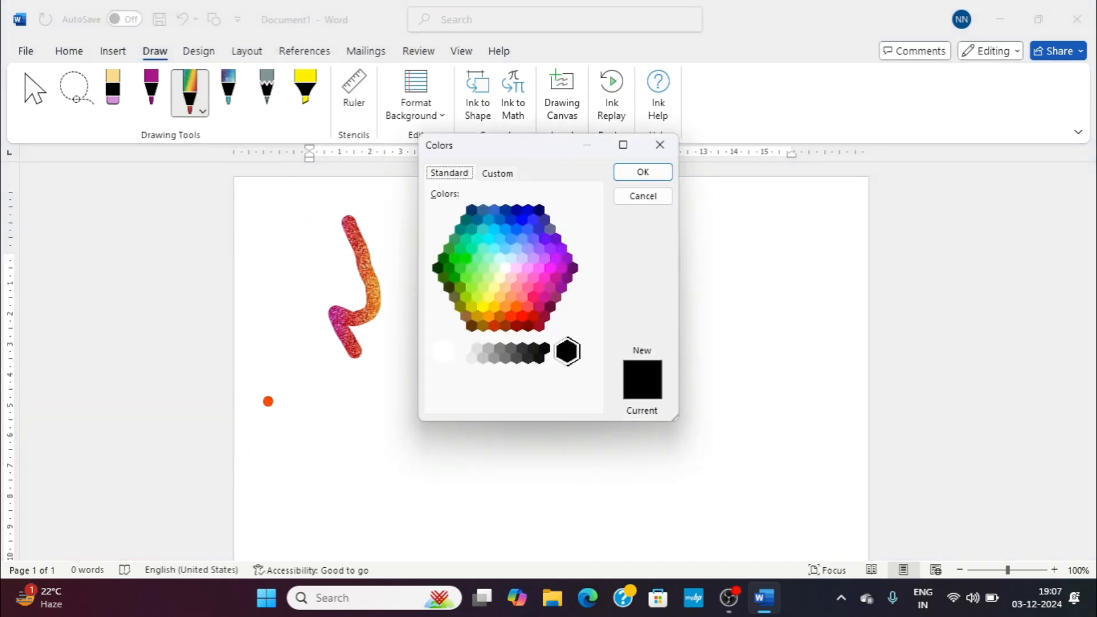
pyautogui.click(643, 172)
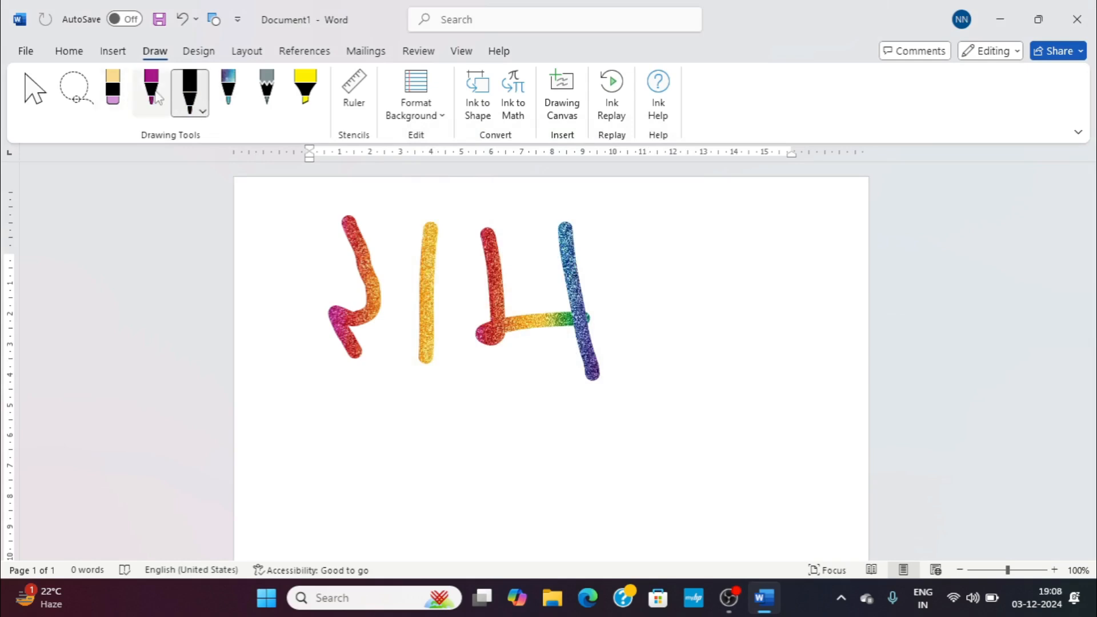
# Step: Set the galaxy pen's color to pink and handwrite the Hindi word with its headline beside the rainbow one
pyautogui.click(234, 89)
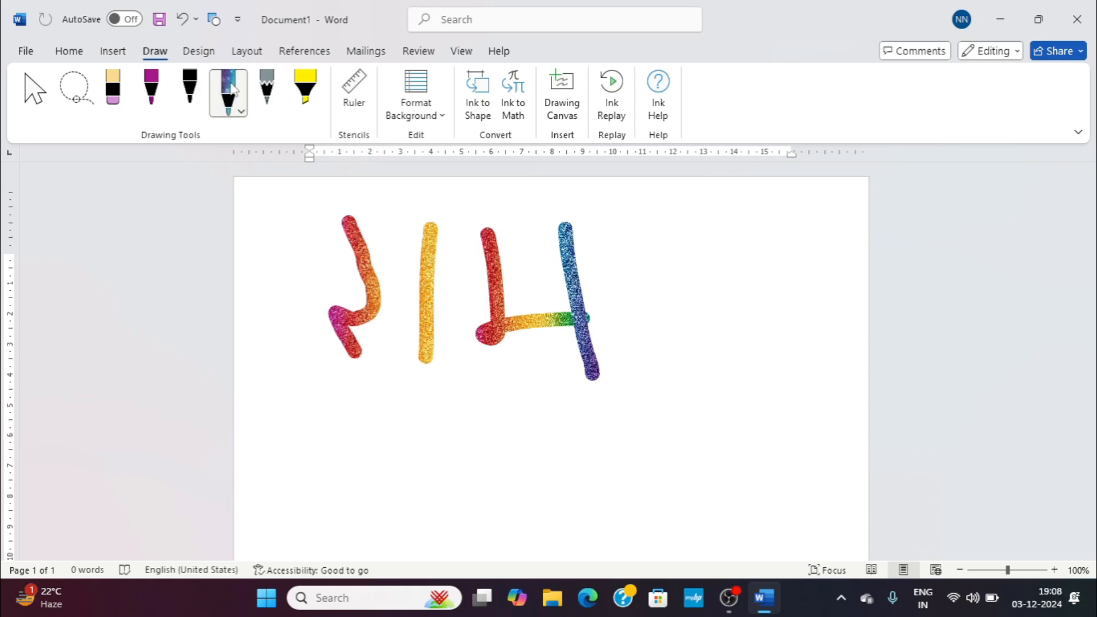
pyautogui.click(240, 112)
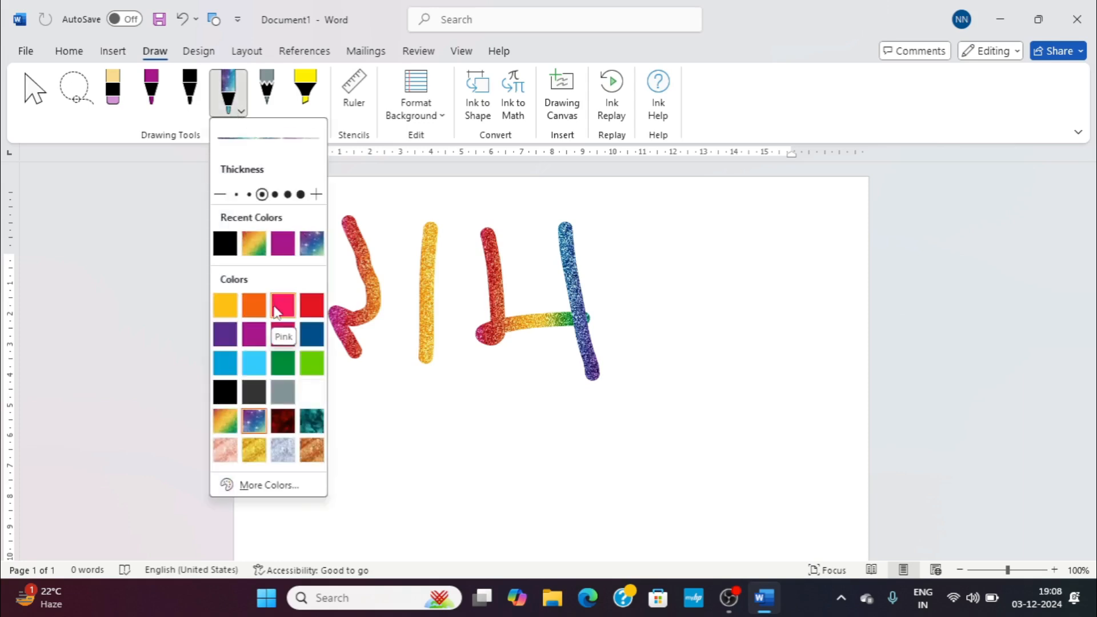
pyautogui.click(283, 306)
pyautogui.moveTo(656, 244)
pyautogui.mouseDown()
pyautogui.moveTo(643, 321)
pyautogui.moveTo(685, 356)
pyautogui.mouseUp()
pyautogui.moveTo(690, 247)
pyautogui.mouseDown()
pyautogui.moveTo(693, 318)
pyautogui.moveTo(773, 346)
pyautogui.mouseUp()
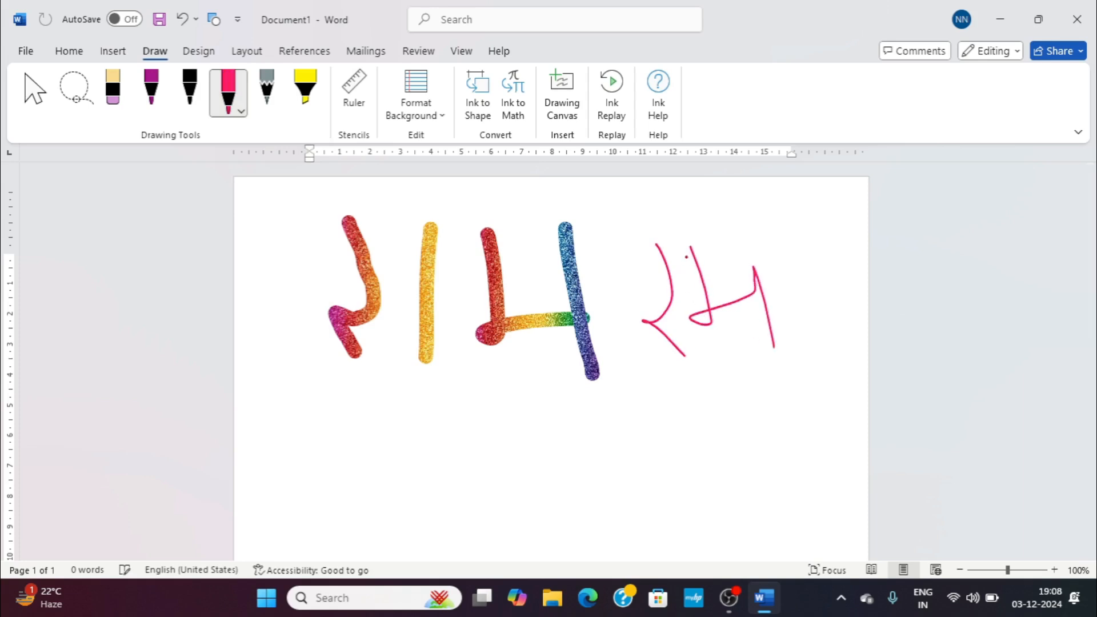
pyautogui.moveTo(686, 255)
pyautogui.mouseDown()
pyautogui.moveTo(697, 359)
pyautogui.moveTo(737, 261)
pyautogui.mouseUp()
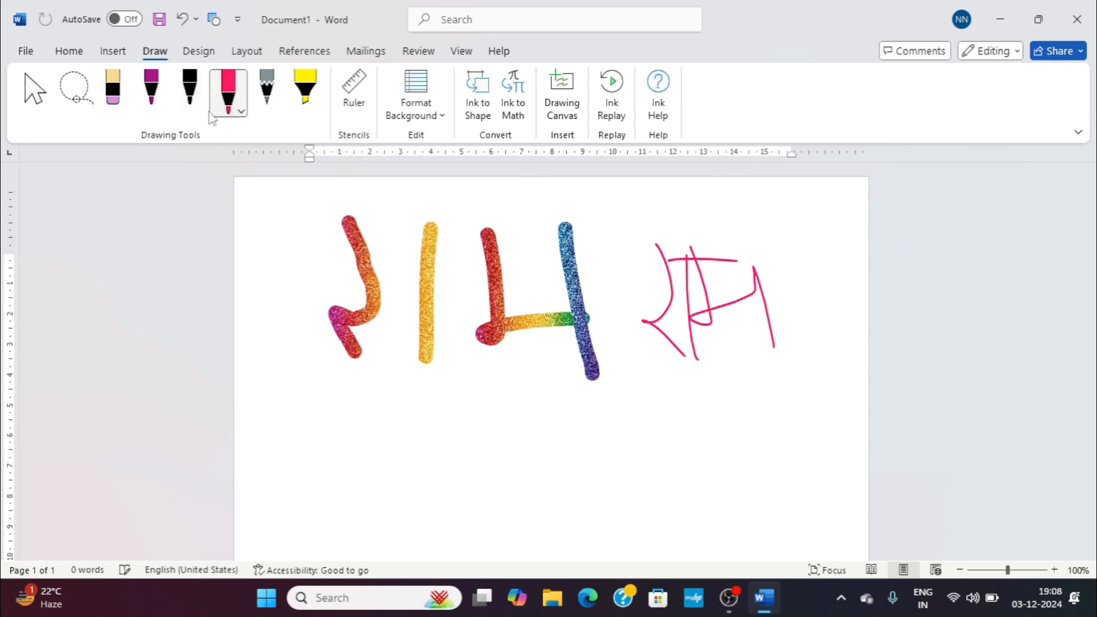
# Step: Increase the pink pen's thickness to 2 mm and set the black pen to the second-thinnest preset
pyautogui.click(238, 112)
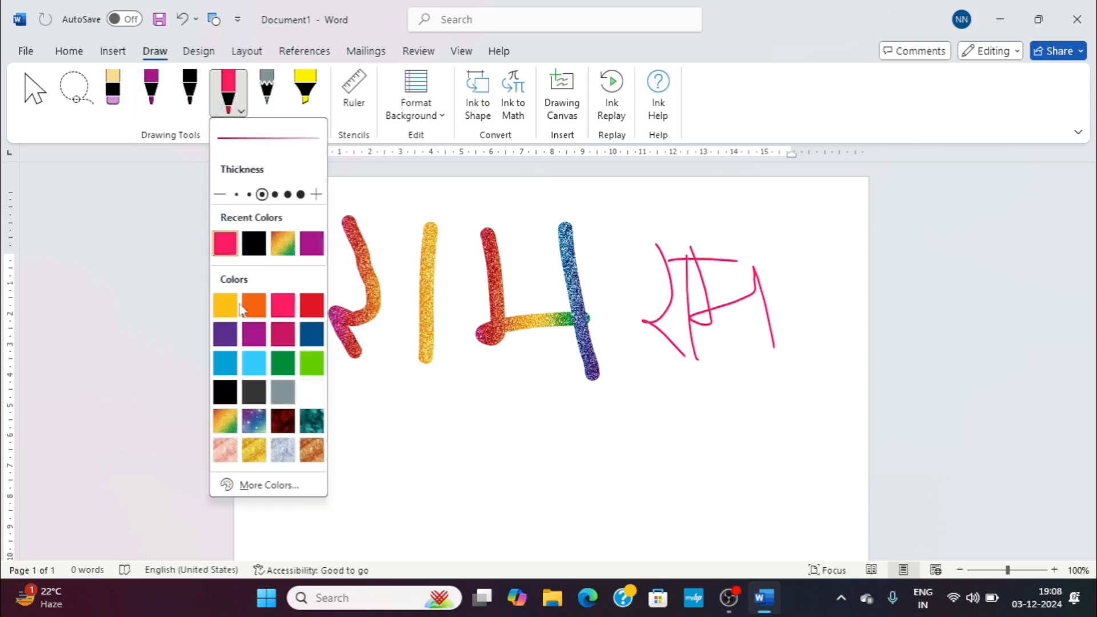
pyautogui.click(290, 195)
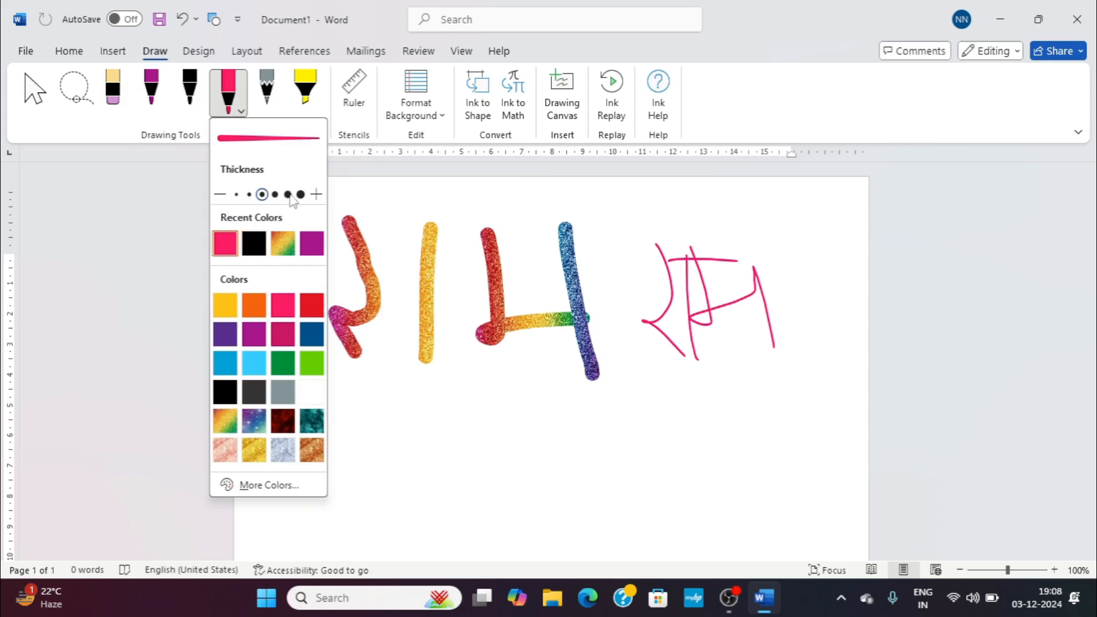
pyautogui.click(198, 93)
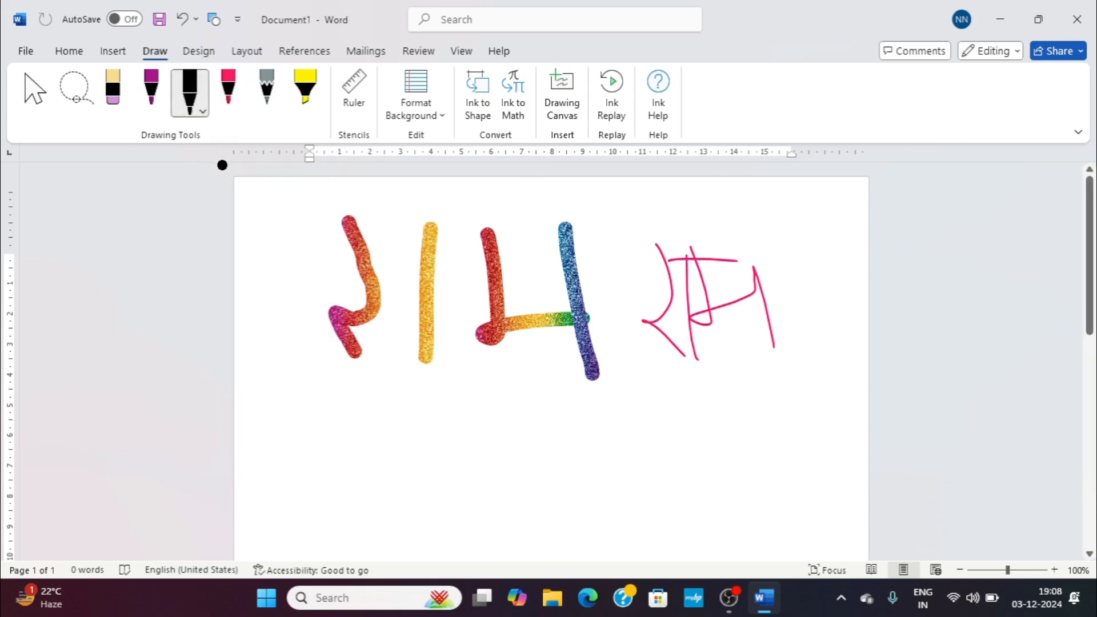
pyautogui.click(202, 111)
pyautogui.click(212, 194)
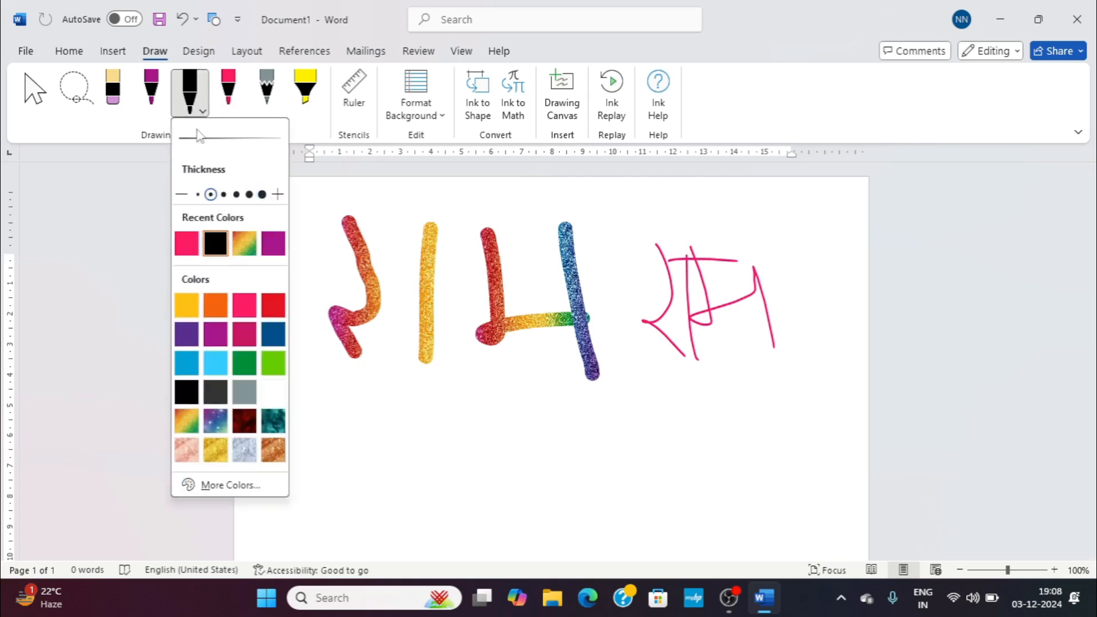
# Step: Handwrite the Hindi word below the rainbow one, using purple for the first letter, black for the vertical stroke, and pink for the last letter and headline
pyautogui.click(158, 93)
pyautogui.click(165, 112)
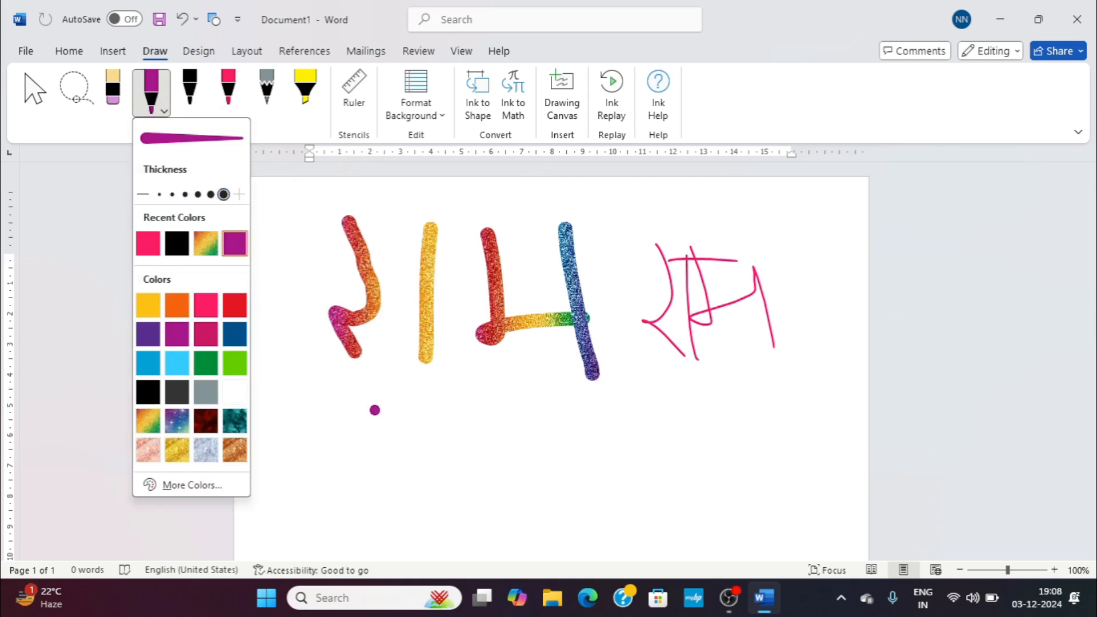
pyautogui.click(350, 400)
pyautogui.moveTo(344, 390)
pyautogui.mouseDown()
pyautogui.moveTo(318, 448)
pyautogui.moveTo(383, 528)
pyautogui.mouseUp()
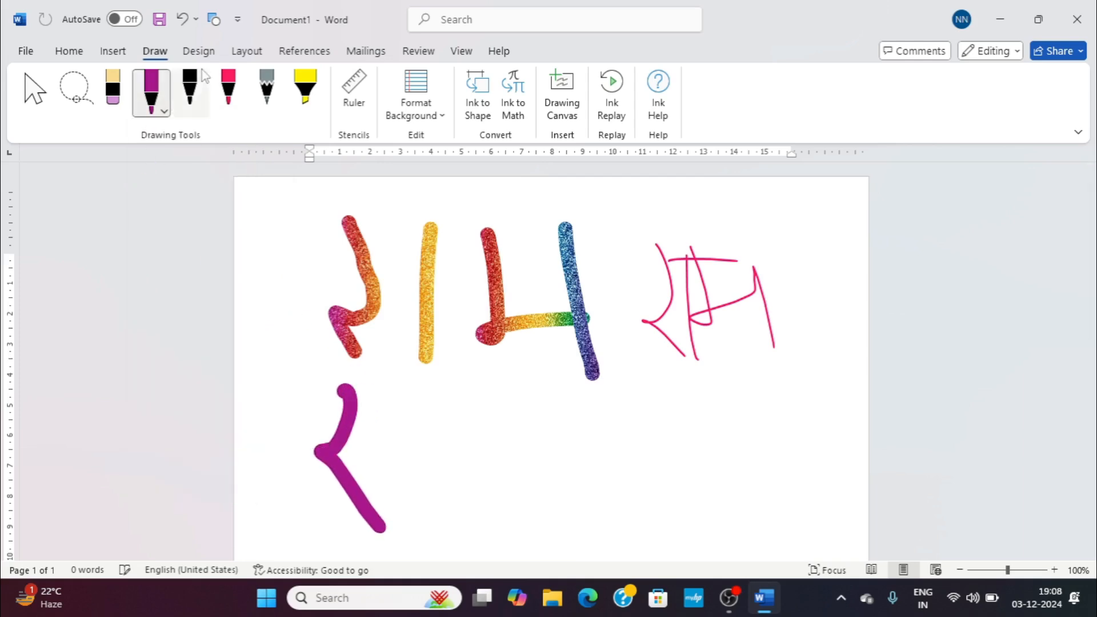
pyautogui.click(190, 91)
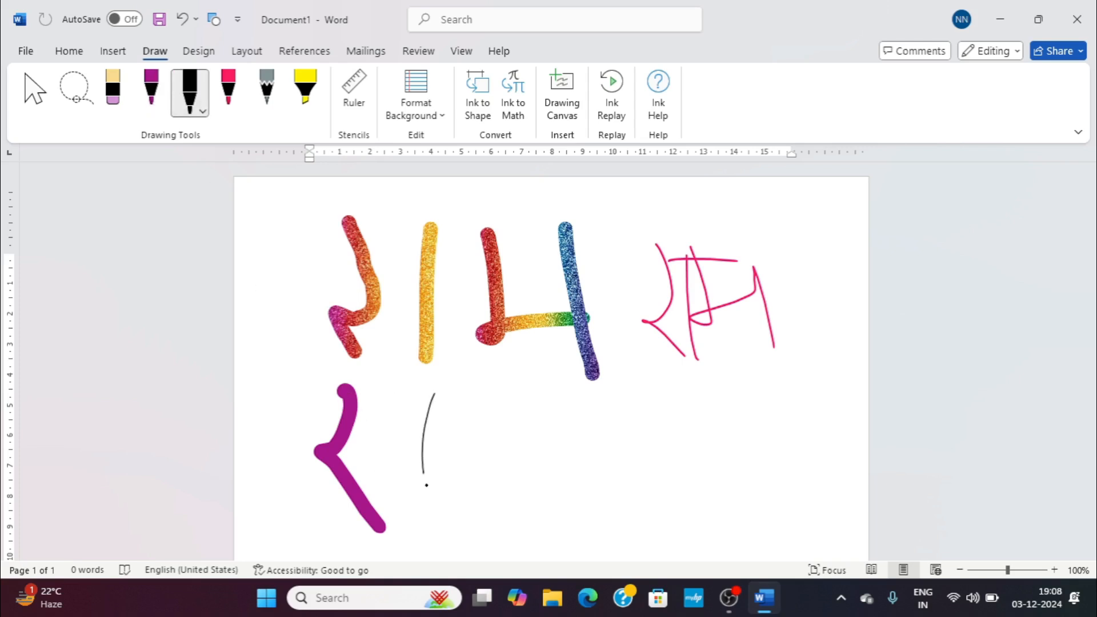
pyautogui.moveTo(426, 485); pyautogui.dragTo(432, 521)
pyautogui.click(228, 90)
pyautogui.moveTo(497, 390)
pyautogui.mouseDown()
pyautogui.moveTo(518, 462)
pyautogui.moveTo(591, 471)
pyautogui.moveTo(609, 508)
pyautogui.mouseUp()
pyautogui.moveTo(262, 379); pyautogui.dragTo(599, 381)
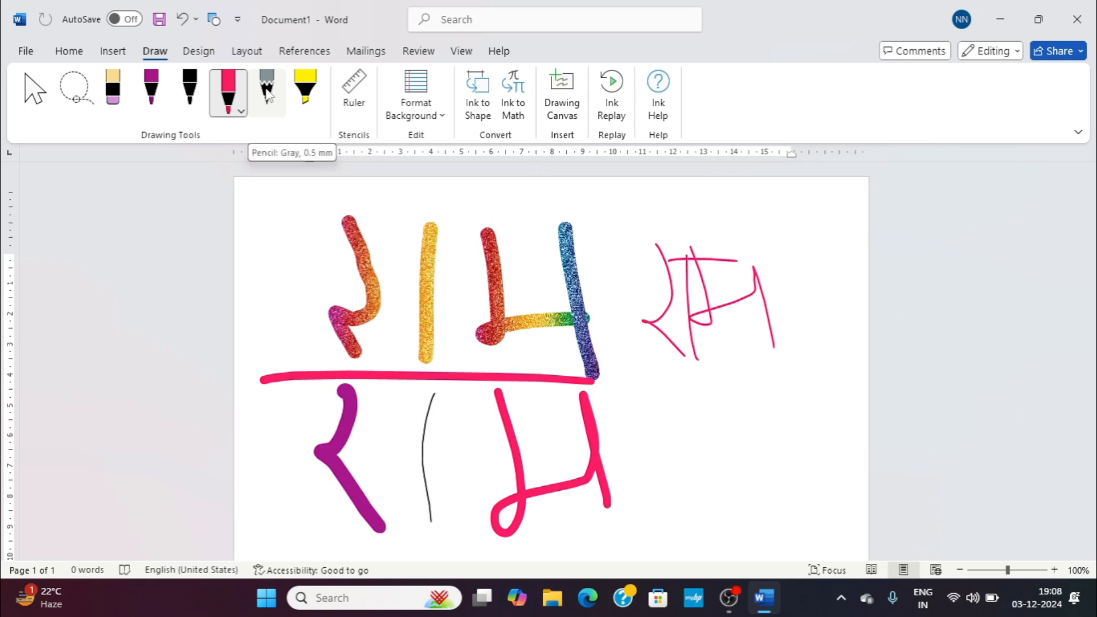
# Step: Sketch a letter with the gray pencil, set the pencil to the thickest preset, and draw a curve beside the lower word
pyautogui.click(267, 95)
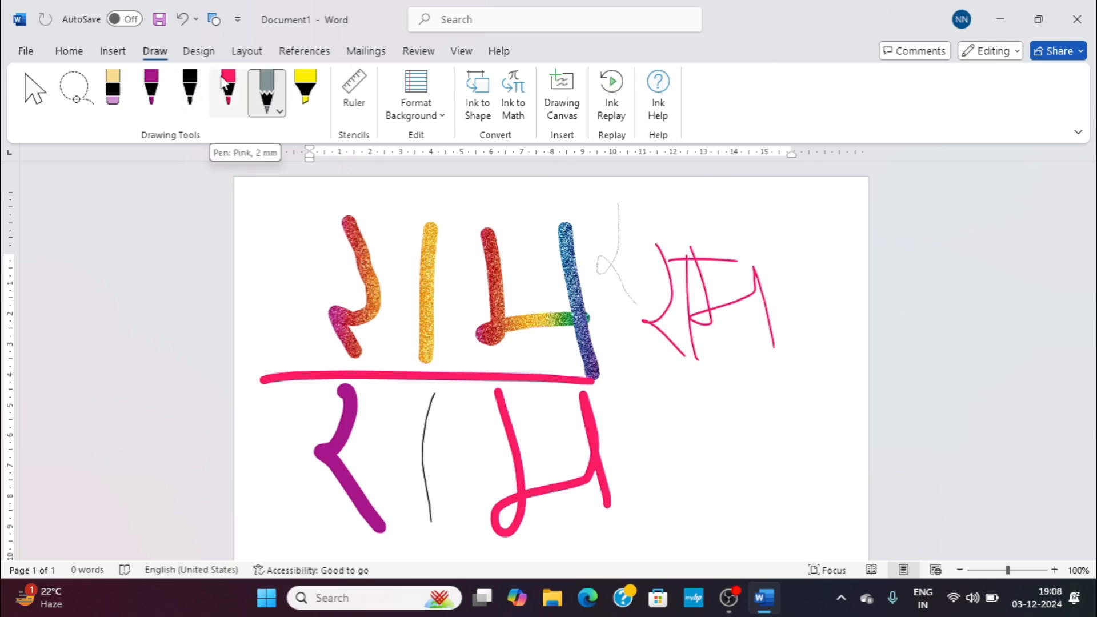
pyautogui.click(280, 112)
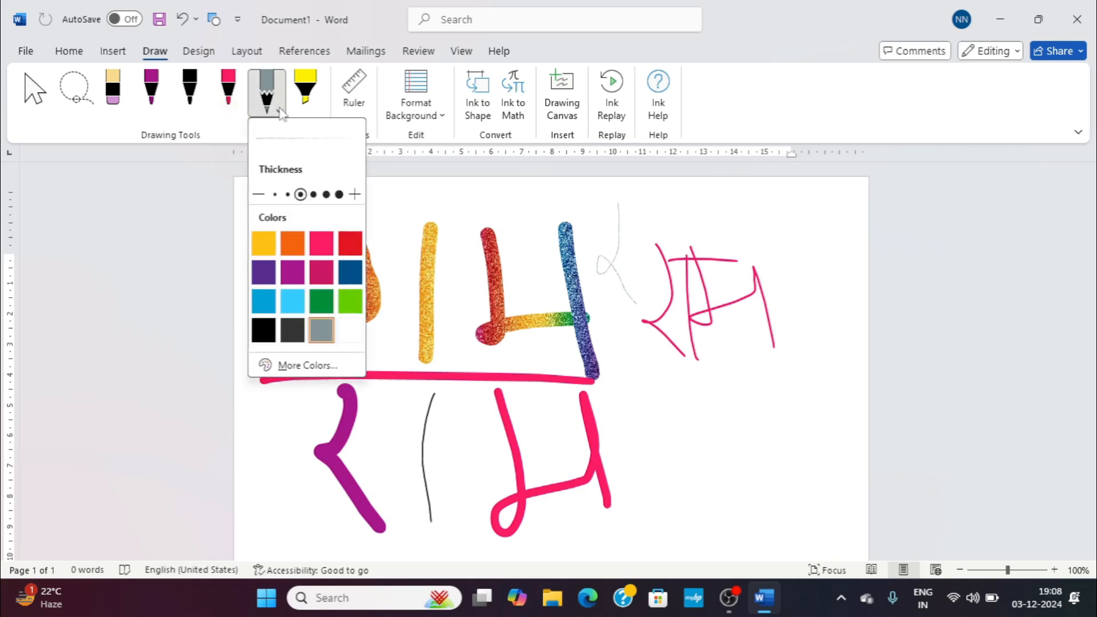
pyautogui.click(339, 195)
pyautogui.click(640, 381)
pyautogui.moveTo(638, 379)
pyautogui.mouseDown()
pyautogui.moveTo(671, 451)
pyautogui.moveTo(653, 470)
pyautogui.mouseUp()
# Step: Change the pencil's color to orange and trace over the gray curve
pyautogui.click(282, 113)
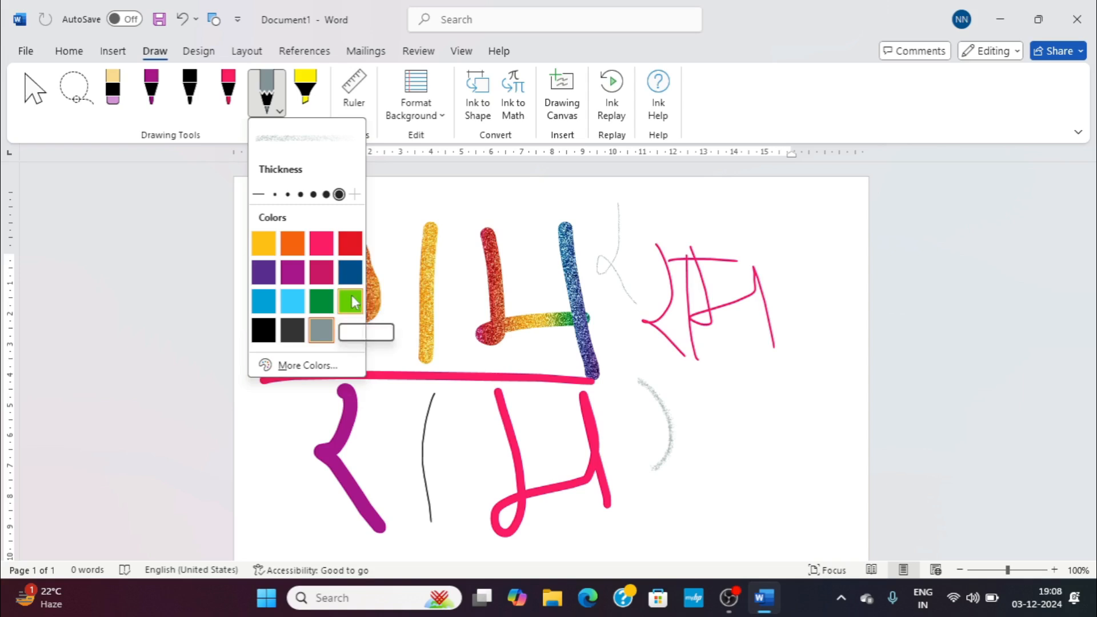
pyautogui.click(293, 249)
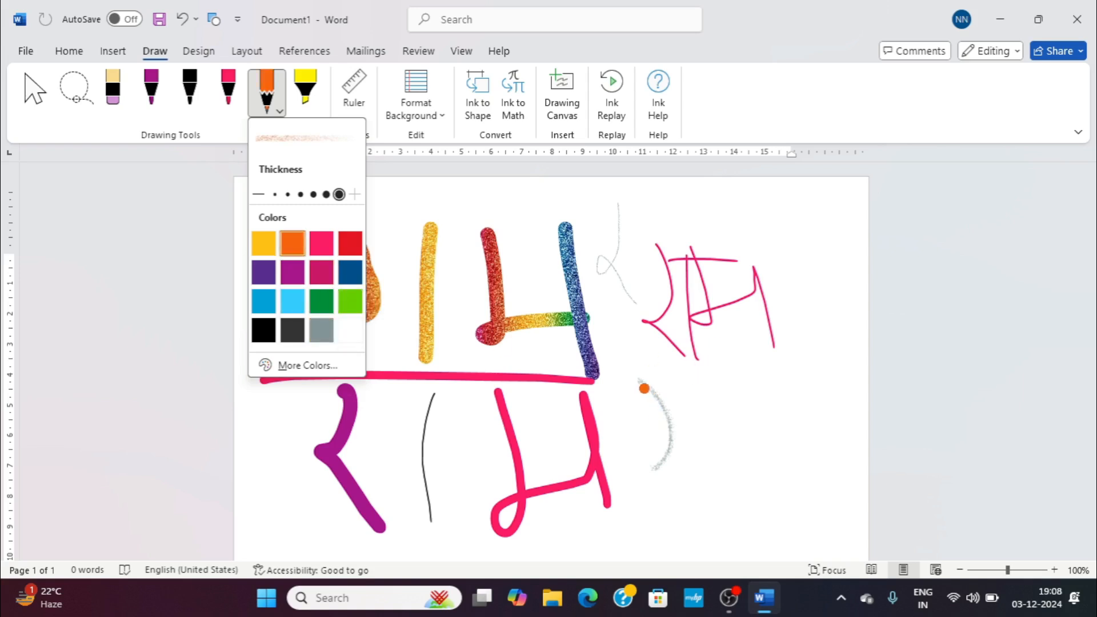
pyautogui.moveTo(644, 389)
pyautogui.mouseDown()
pyautogui.moveTo(669, 440)
pyautogui.moveTo(656, 466)
pyautogui.mouseUp()
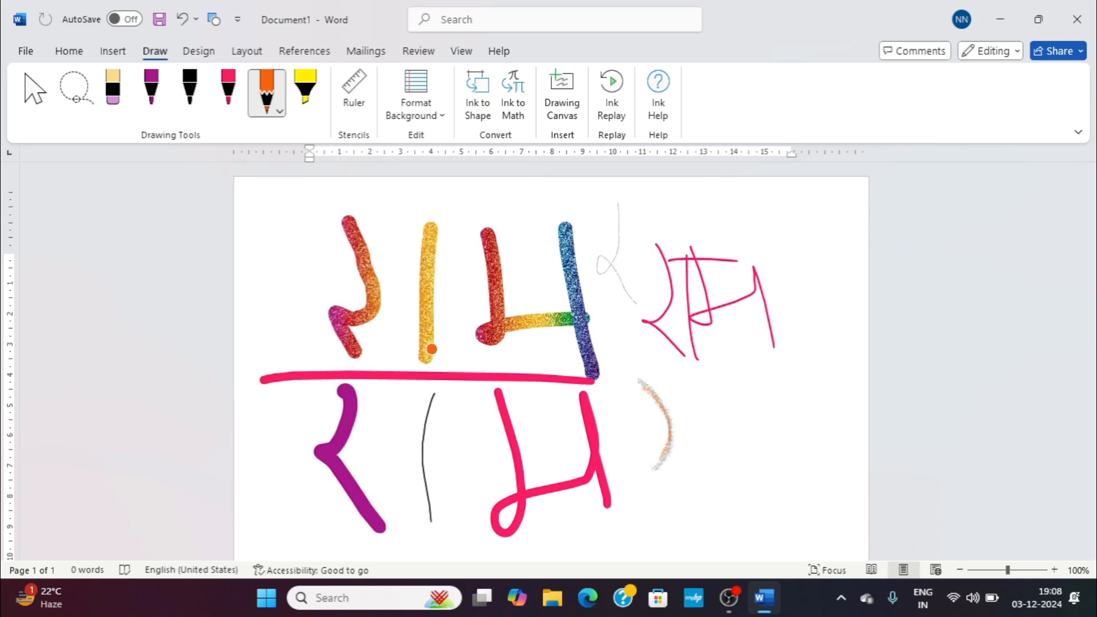
# Step: Delete all the ink drawn with the pens and pencil from the page
pyautogui.hotkey('ctrl', 'a')
pyautogui.press('Delete')
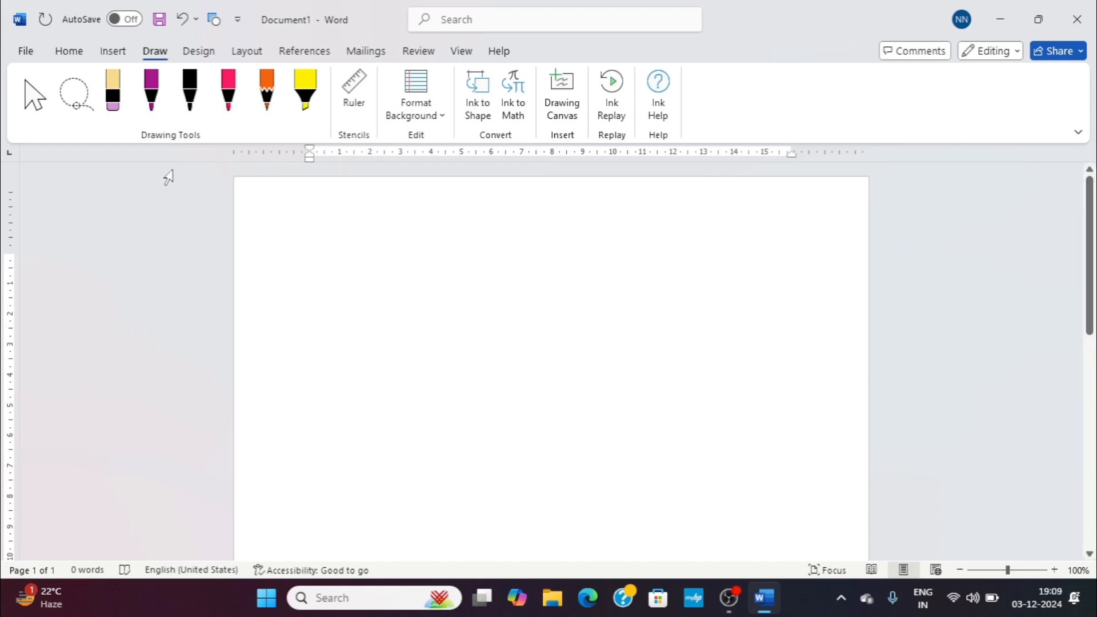
# Step: Handwrite the Hindi word with its headline in the upper part of the page using the thick orange pencil
pyautogui.click(272, 96)
pyautogui.moveTo(332, 210)
pyautogui.mouseDown()
pyautogui.moveTo(377, 235)
pyautogui.moveTo(379, 318)
pyautogui.moveTo(354, 359)
pyautogui.mouseUp()
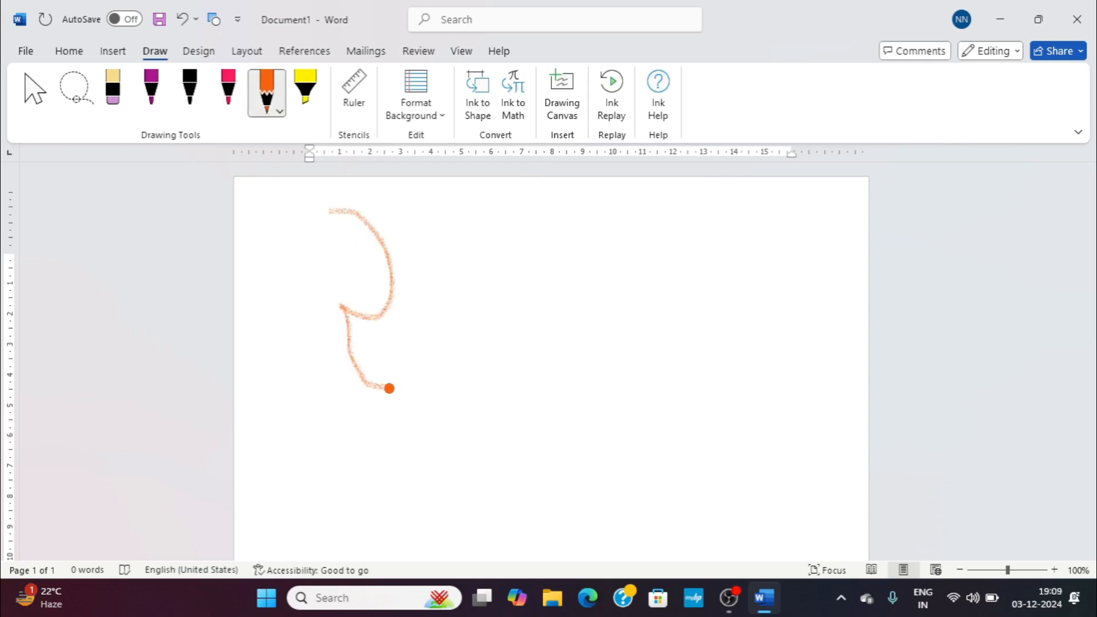
pyautogui.moveTo(440, 209); pyautogui.dragTo(463, 372)
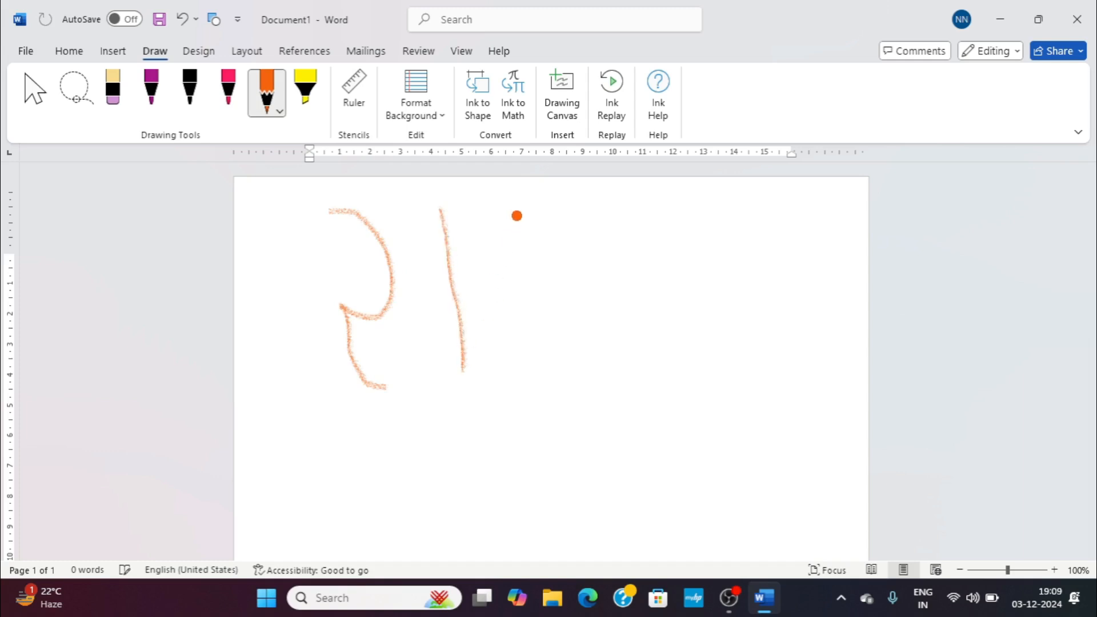
pyautogui.moveTo(517, 216)
pyautogui.mouseDown()
pyautogui.moveTo(524, 335)
pyautogui.moveTo(564, 315)
pyautogui.mouseUp()
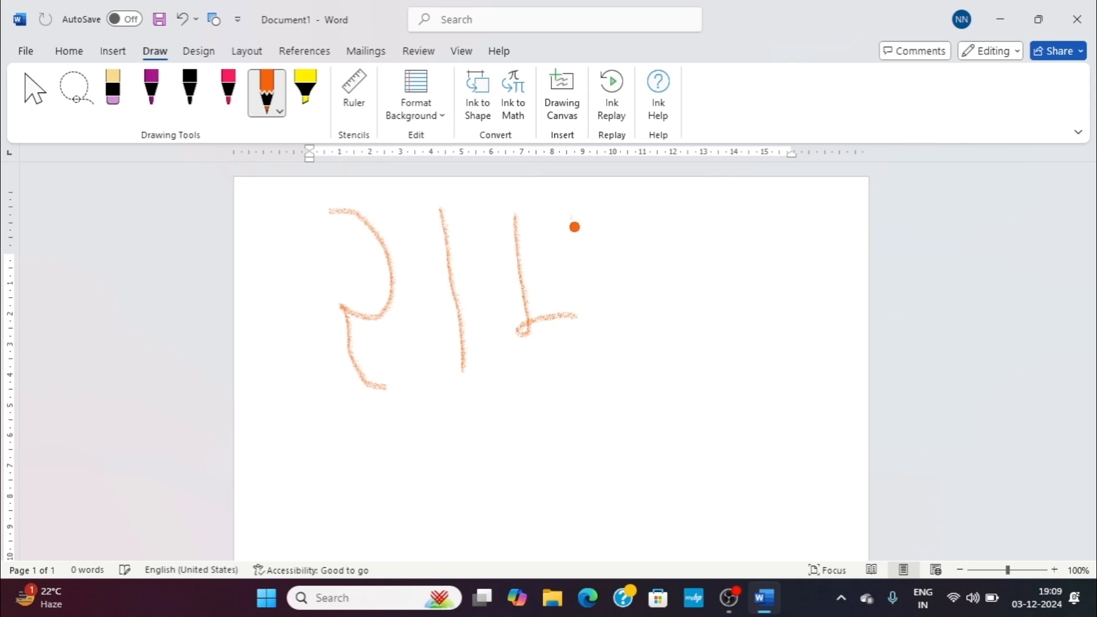
pyautogui.moveTo(571, 218); pyautogui.dragTo(590, 381)
pyautogui.moveTo(344, 207); pyautogui.dragTo(572, 223)
# Step: Set the pink pen to the thickest preset and handwrite the Hindi word with its headline below the orange one
pyautogui.click(280, 111)
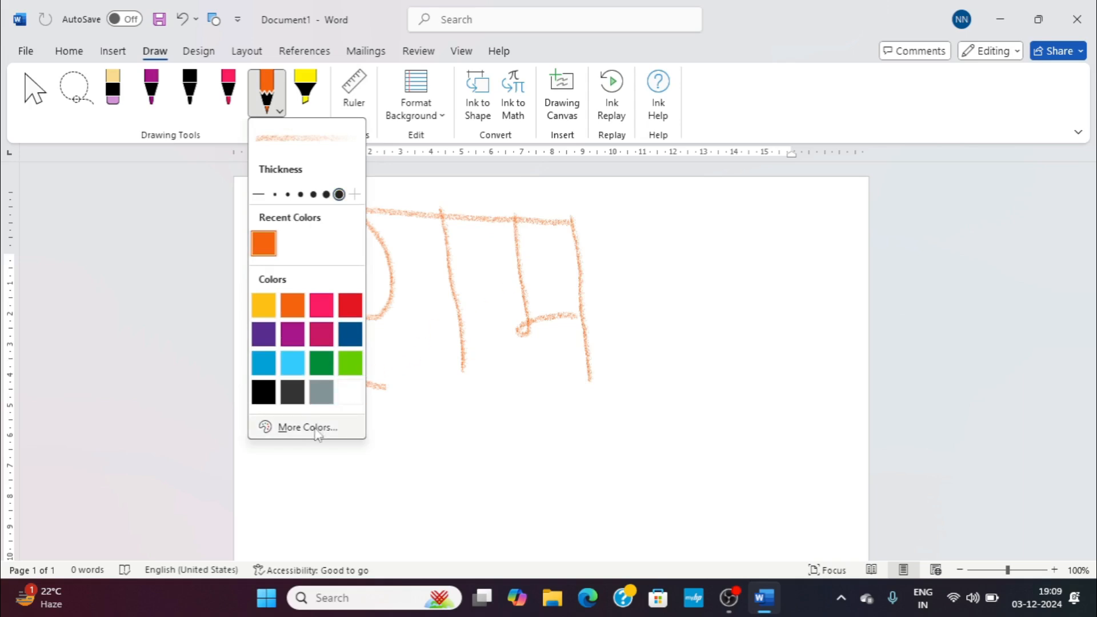
pyautogui.click(228, 90)
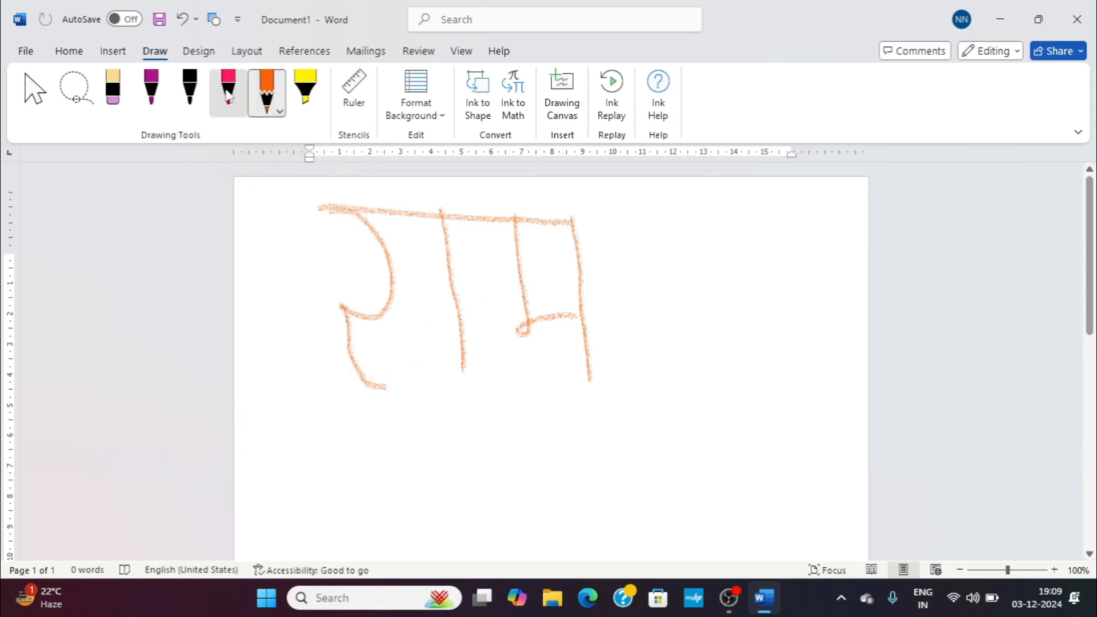
pyautogui.click(241, 112)
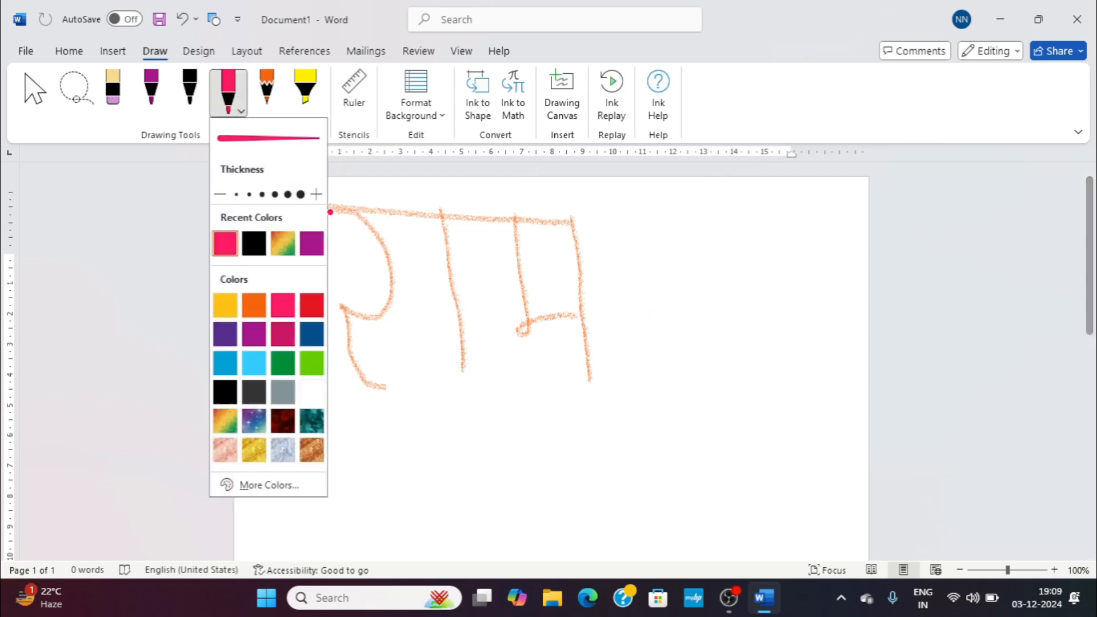
pyautogui.click(301, 194)
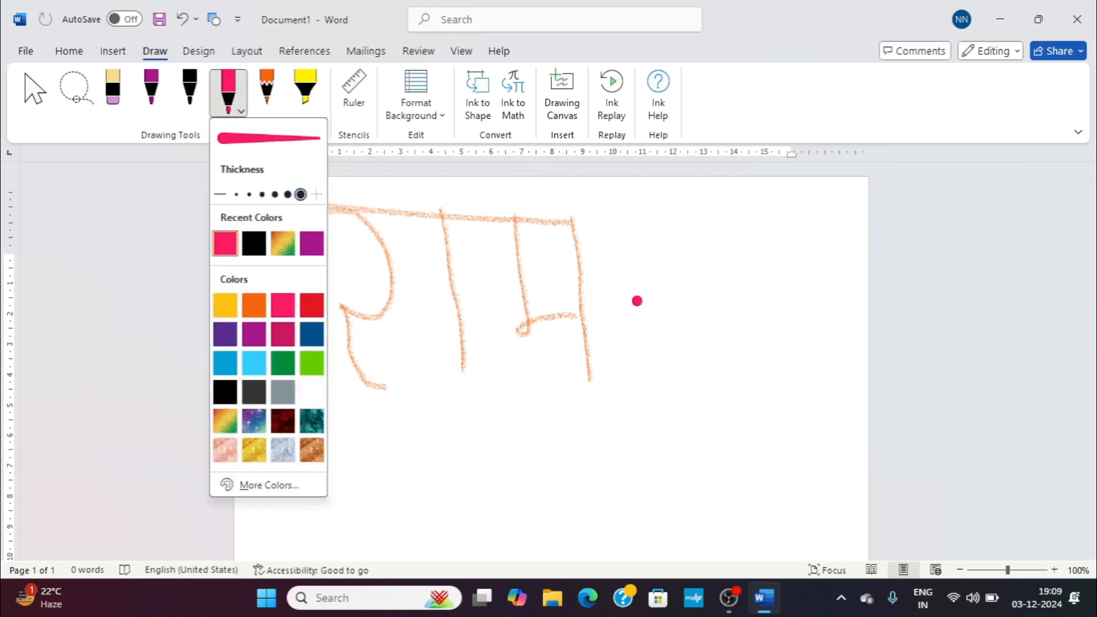
pyautogui.moveTo(471, 428)
pyautogui.mouseDown()
pyautogui.moveTo(435, 503)
pyautogui.moveTo(486, 546)
pyautogui.mouseUp()
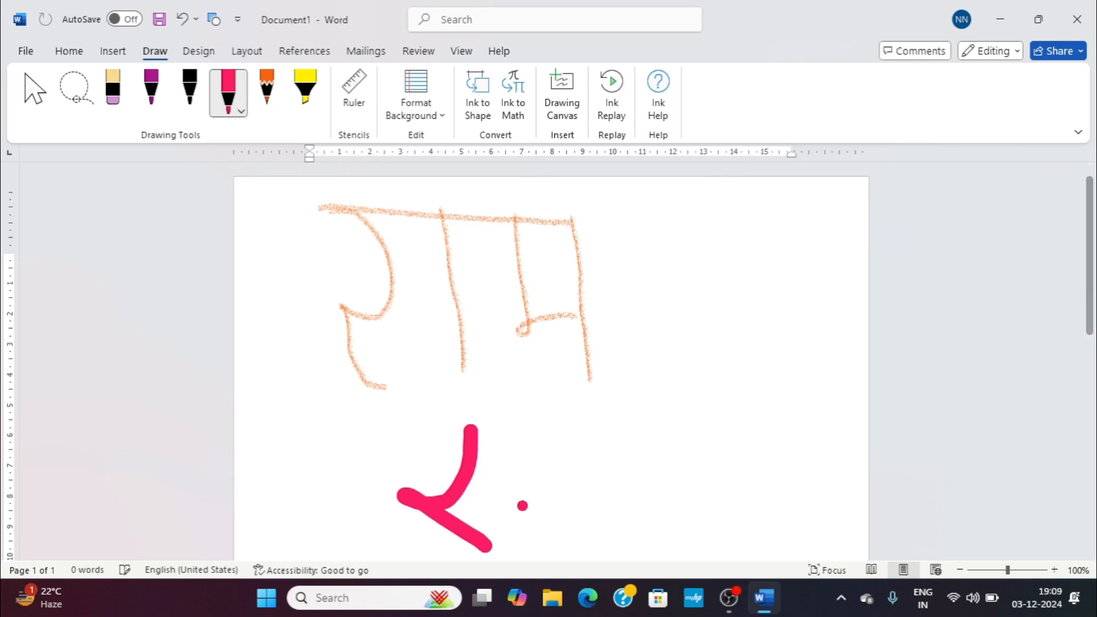
pyautogui.moveTo(521, 430); pyautogui.dragTo(549, 529)
pyautogui.moveTo(594, 425)
pyautogui.mouseDown()
pyautogui.moveTo(620, 502)
pyautogui.moveTo(664, 433)
pyautogui.moveTo(707, 535)
pyautogui.mouseUp()
pyautogui.moveTo(431, 423); pyautogui.dragTo(708, 417)
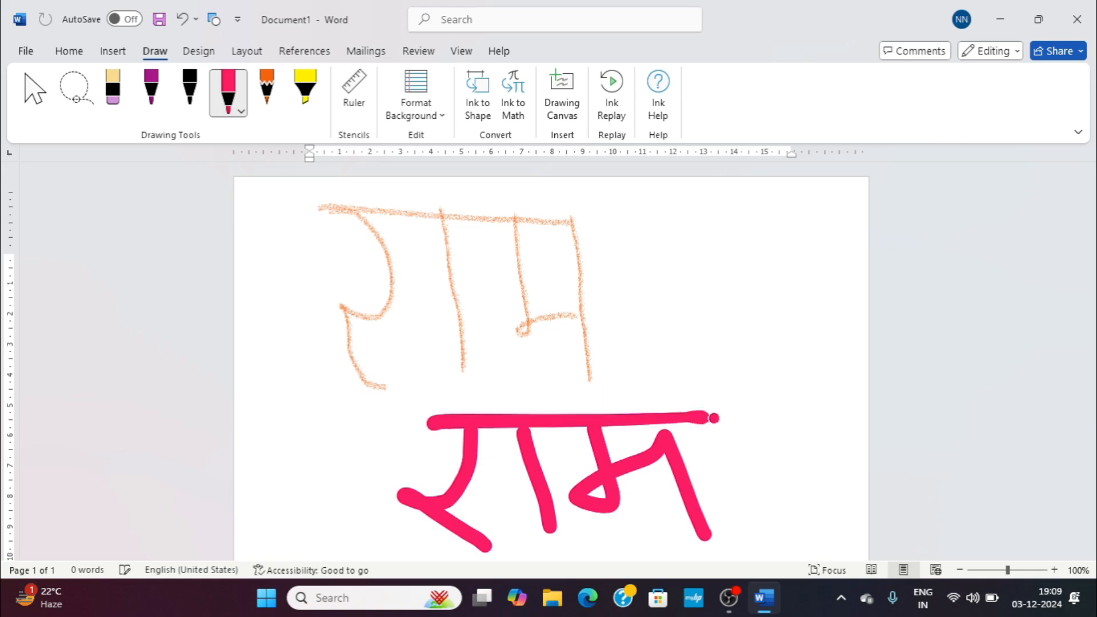
# Step: Switch the orange pencil to the middle thickness preset and increase its thickness by three increments
pyautogui.click(267, 103)
pyautogui.click(279, 111)
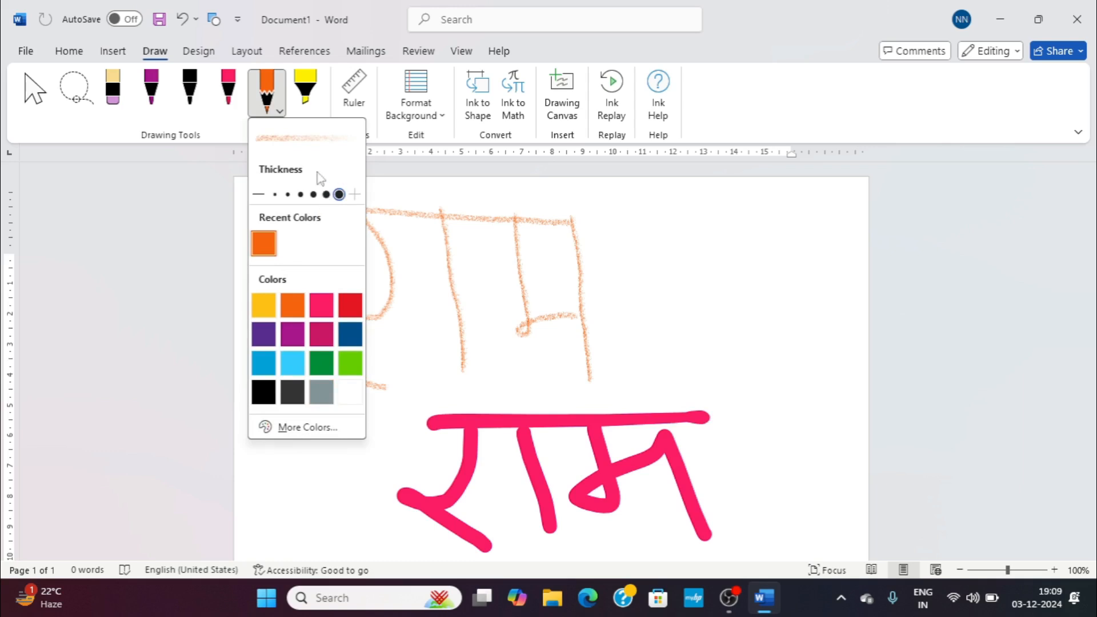
pyautogui.click(301, 195)
pyautogui.click(354, 195)
pyautogui.click(354, 194)
pyautogui.click(354, 194)
pyautogui.click(637, 294)
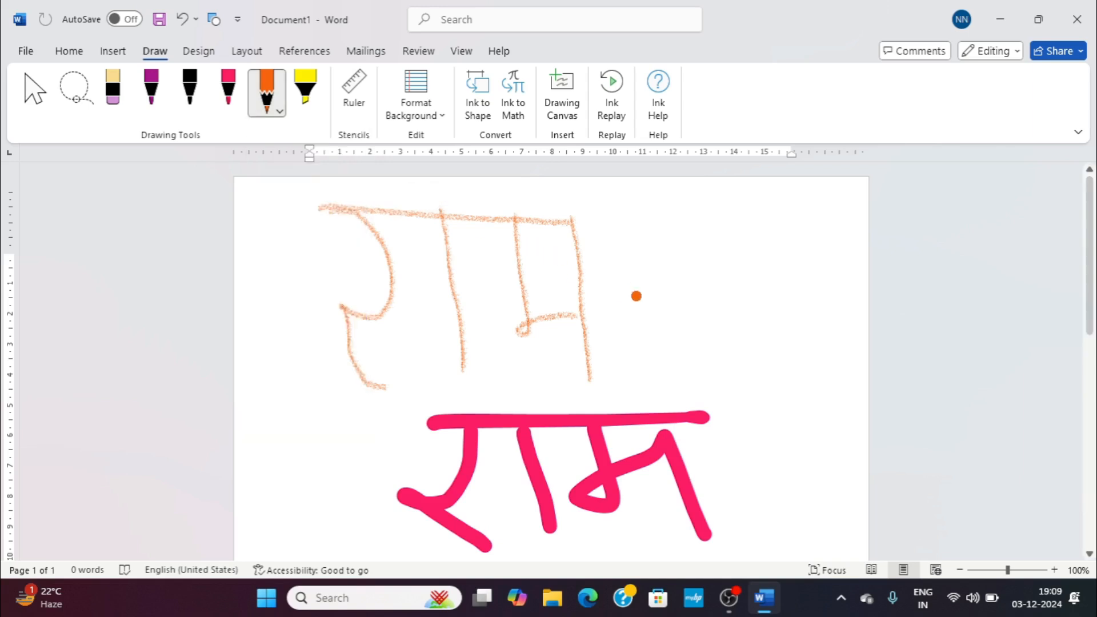
# Step: Clear all ink from the page and handwrite the Hindi word with its headline using the purple pen
pyautogui.hotkey('ctrl', 'a')
pyautogui.press('Delete')
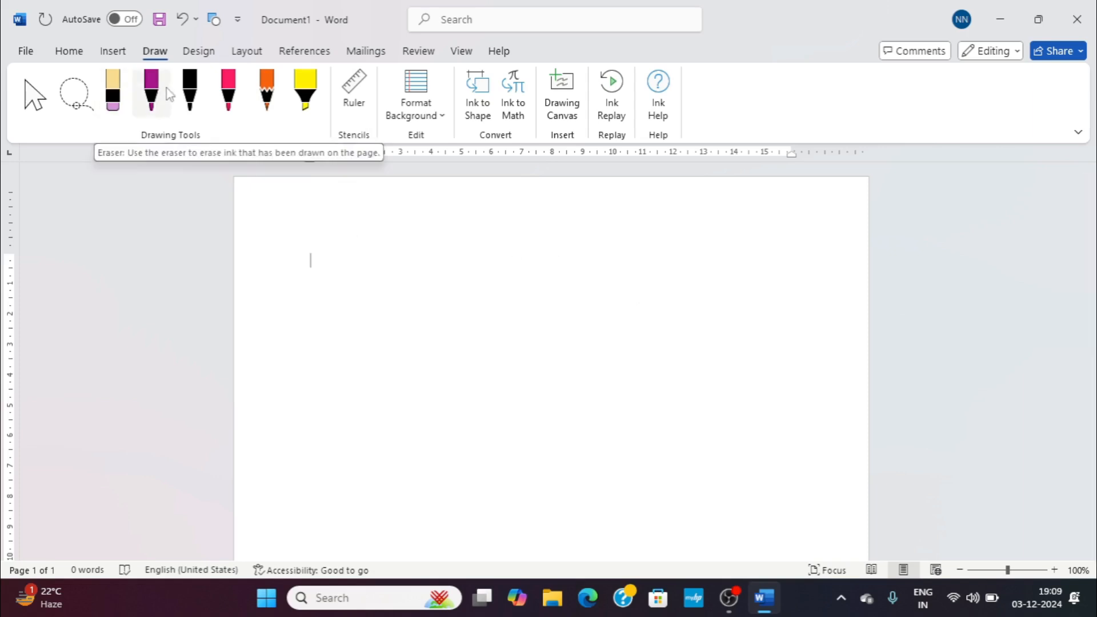
pyautogui.click(152, 92)
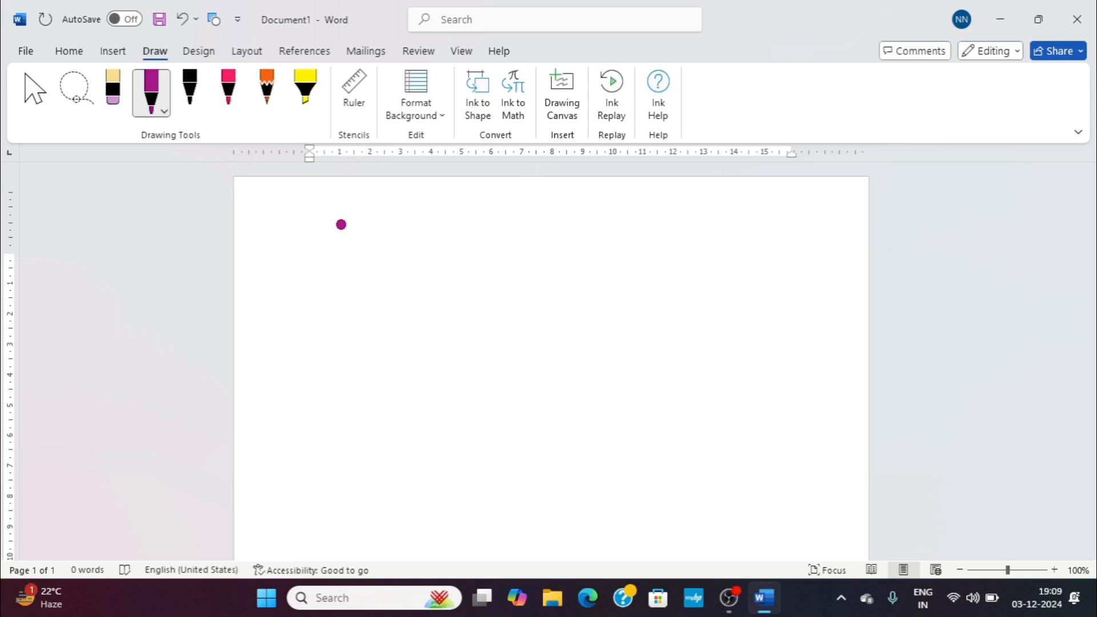
pyautogui.moveTo(341, 224)
pyautogui.mouseDown()
pyautogui.moveTo(311, 360)
pyautogui.moveTo(404, 466)
pyautogui.mouseUp()
pyautogui.moveTo(429, 241); pyautogui.dragTo(463, 392)
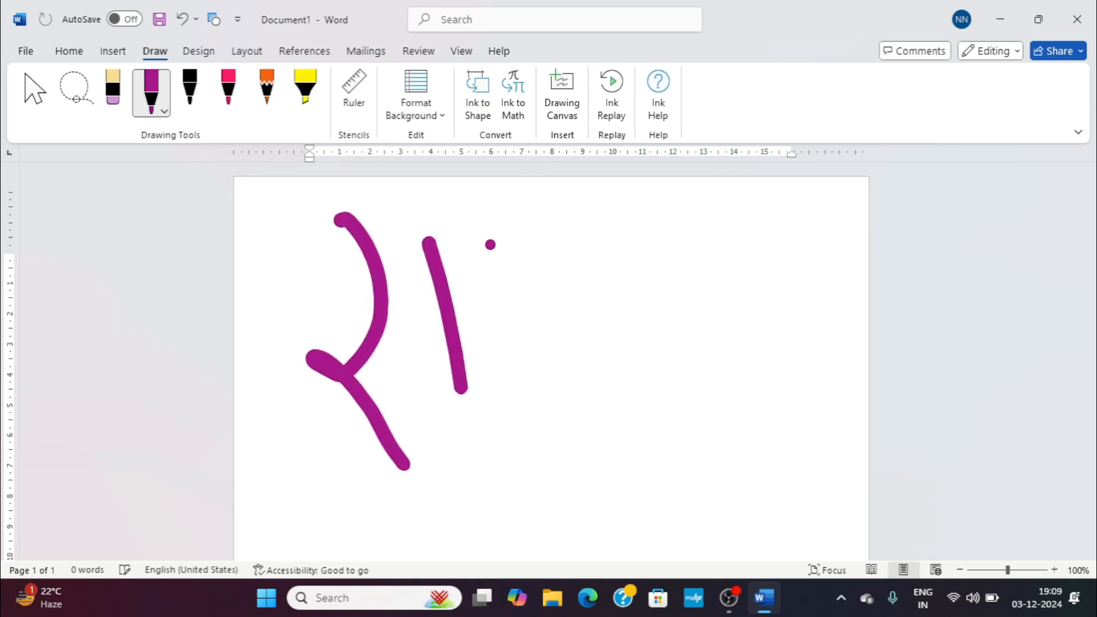
pyautogui.moveTo(490, 245)
pyautogui.mouseDown()
pyautogui.moveTo(523, 323)
pyautogui.moveTo(660, 365)
pyautogui.mouseUp()
pyautogui.moveTo(327, 202); pyautogui.dragTo(640, 210)
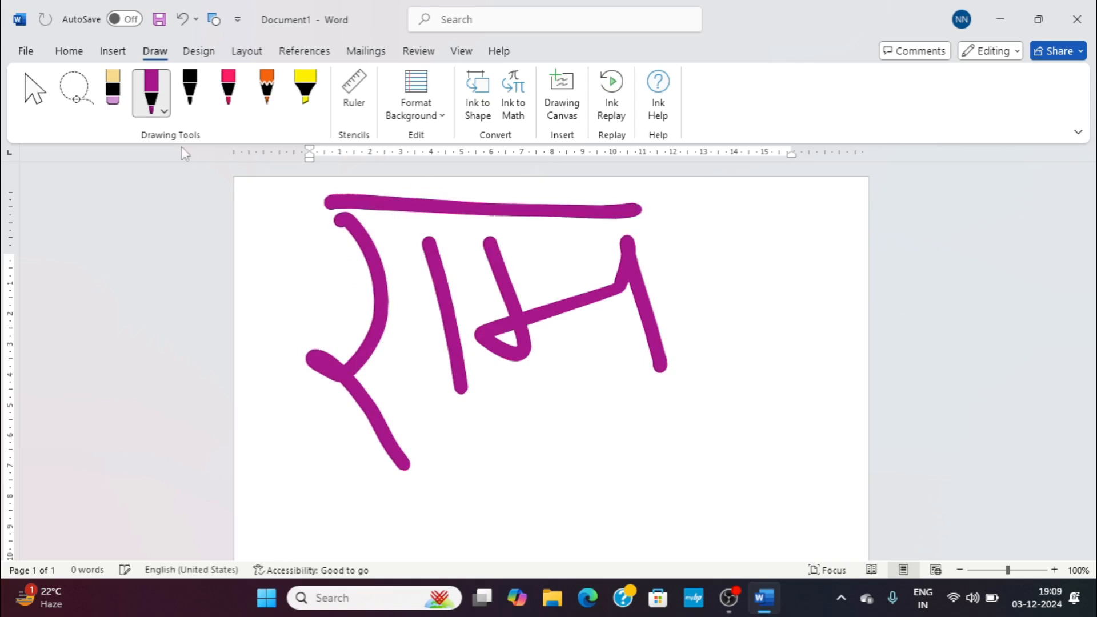
# Step: Erase every purple stroke of the handwritten word with the Eraser
pyautogui.click(113, 88)
pyautogui.moveTo(350, 207); pyautogui.dragTo(355, 252)
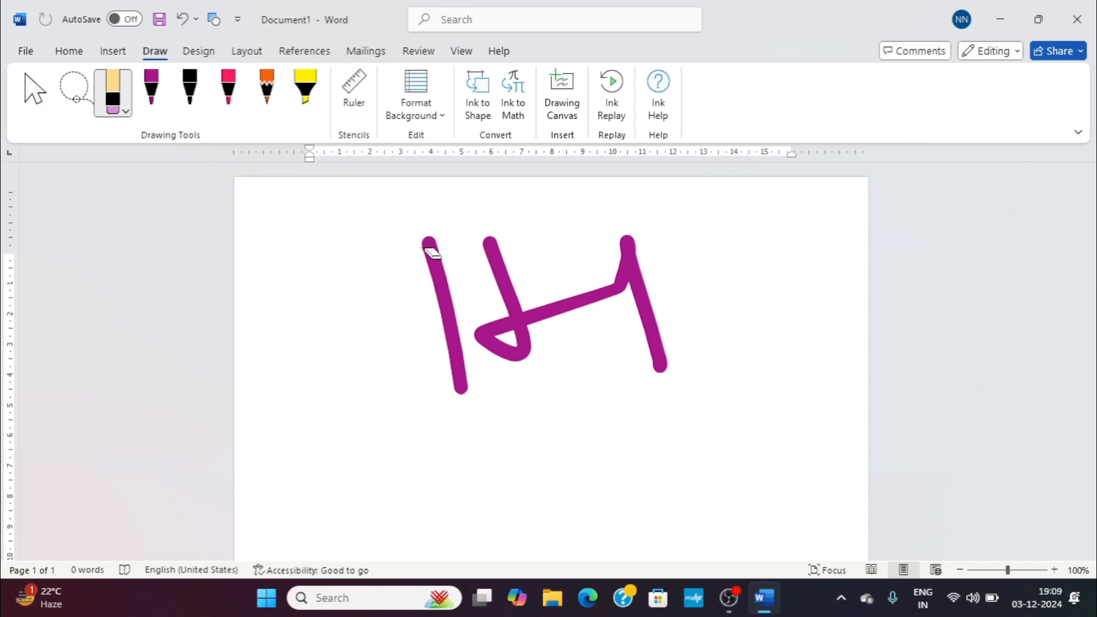
pyautogui.moveTo(467, 262)
pyautogui.mouseDown()
pyautogui.moveTo(444, 306)
pyautogui.moveTo(500, 273)
pyautogui.mouseUp()
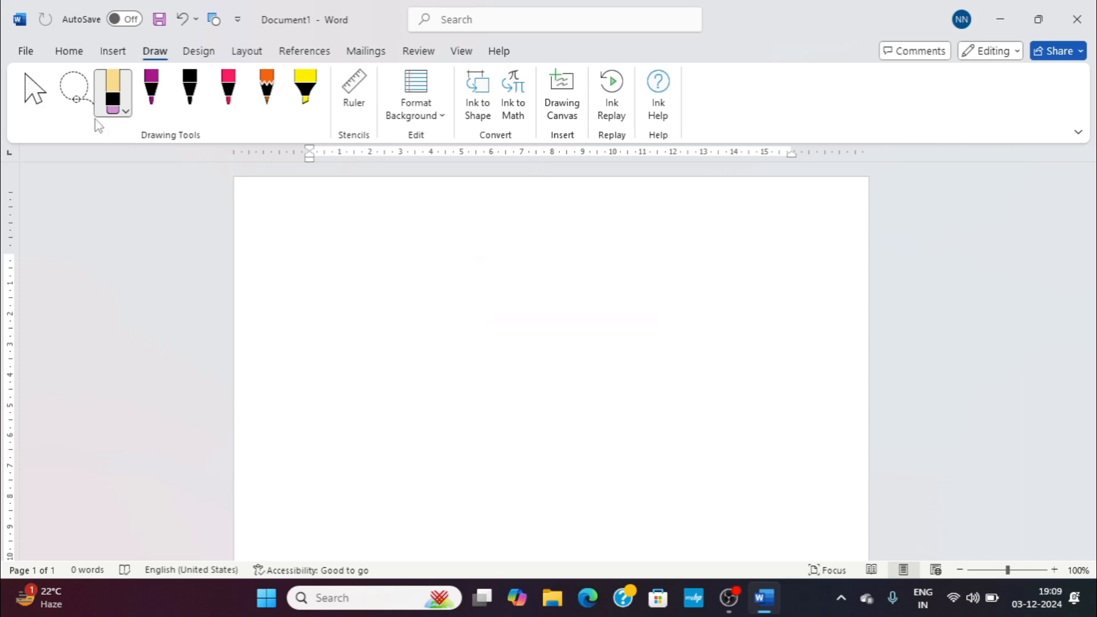
# Step: Return to the Select tool and generate sample paragraphs in the empty document with =rand()
pyautogui.click(313, 83)
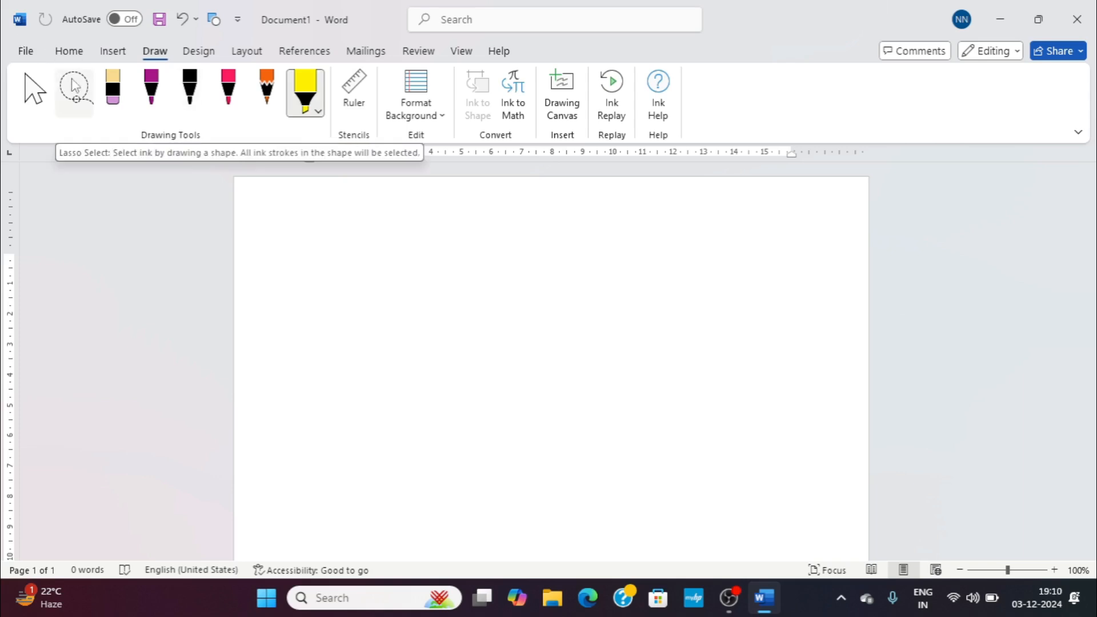
pyautogui.click(36, 94)
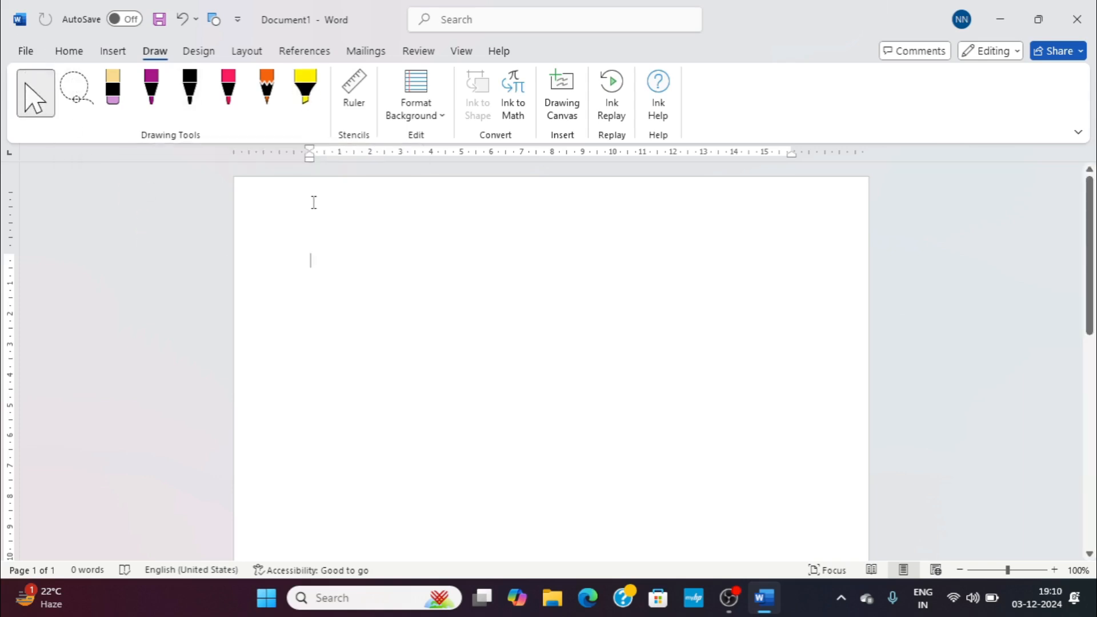
pyautogui.write('=rand')
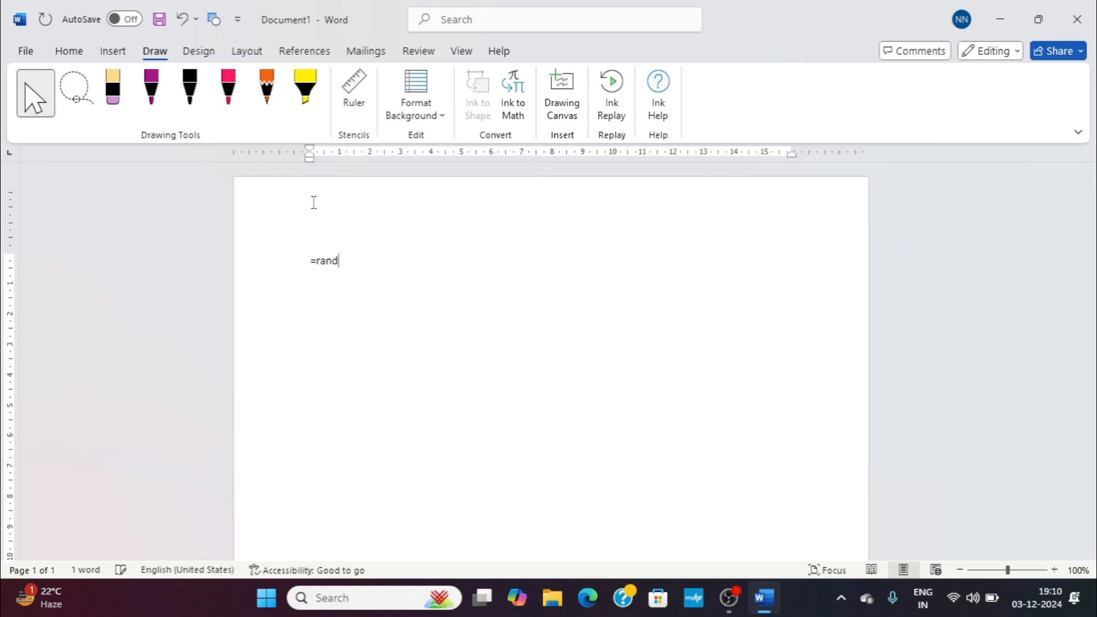
pyautogui.write('()')
pyautogui.press('Return')
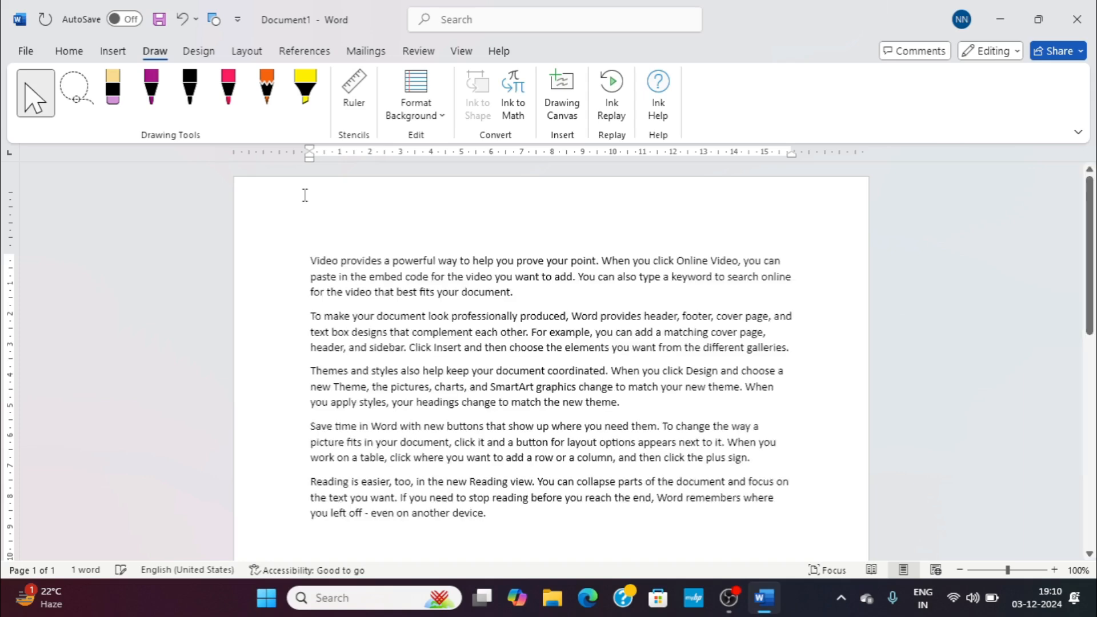
# Step: Draw yellow highlighter strokes over "prove your point.", along the third paragraph and freely across the text, and view the highlighter's thickness and color options
pyautogui.click(304, 95)
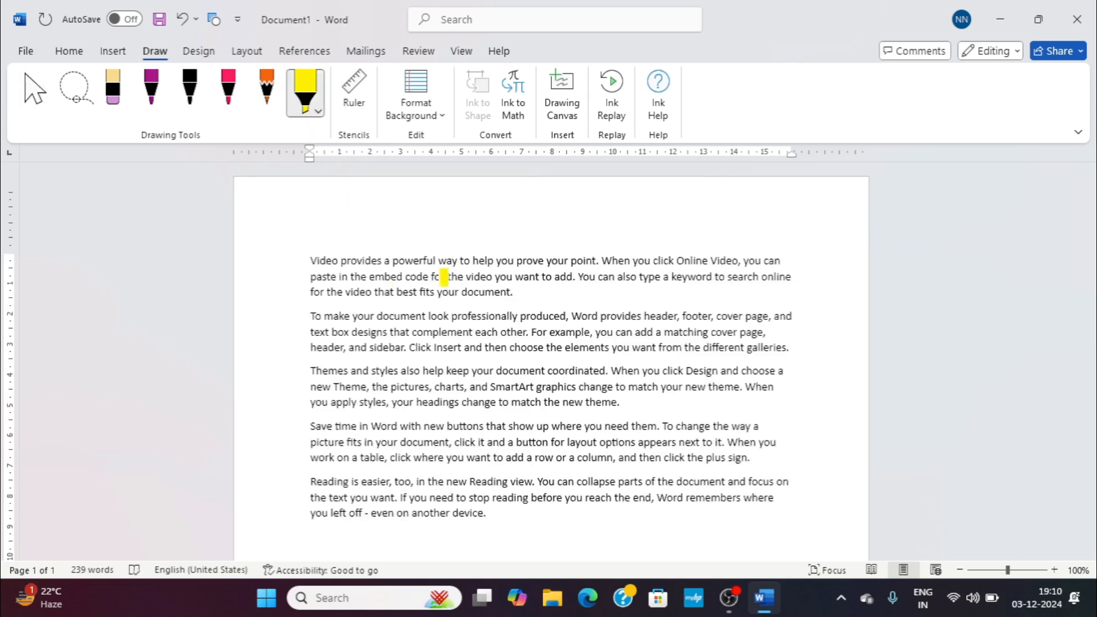
pyautogui.moveTo(506, 264); pyautogui.dragTo(605, 255)
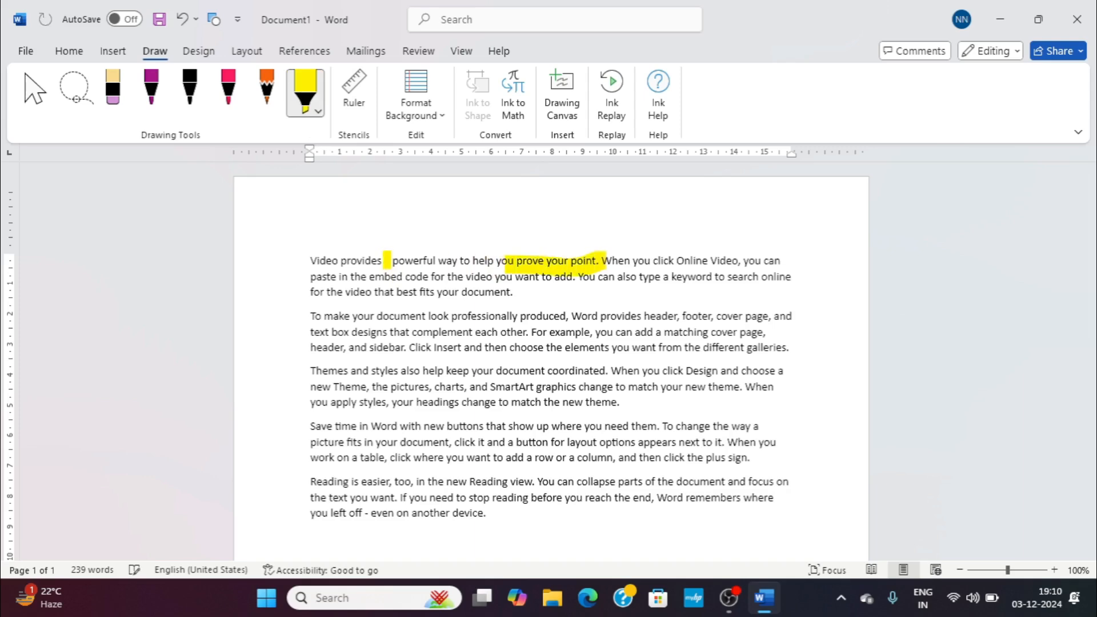
pyautogui.moveTo(385, 258); pyautogui.dragTo(451, 307)
pyautogui.moveTo(313, 372); pyautogui.dragTo(760, 381)
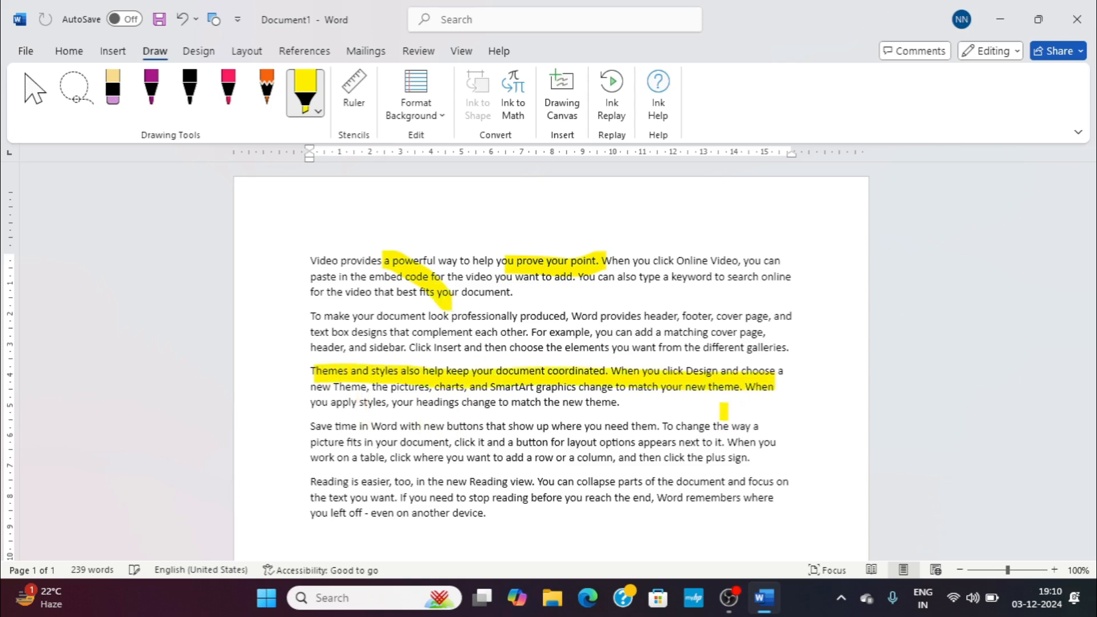
pyautogui.moveTo(711, 289)
pyautogui.mouseDown()
pyautogui.moveTo(643, 323)
pyautogui.moveTo(522, 294)
pyautogui.moveTo(520, 426)
pyautogui.mouseUp()
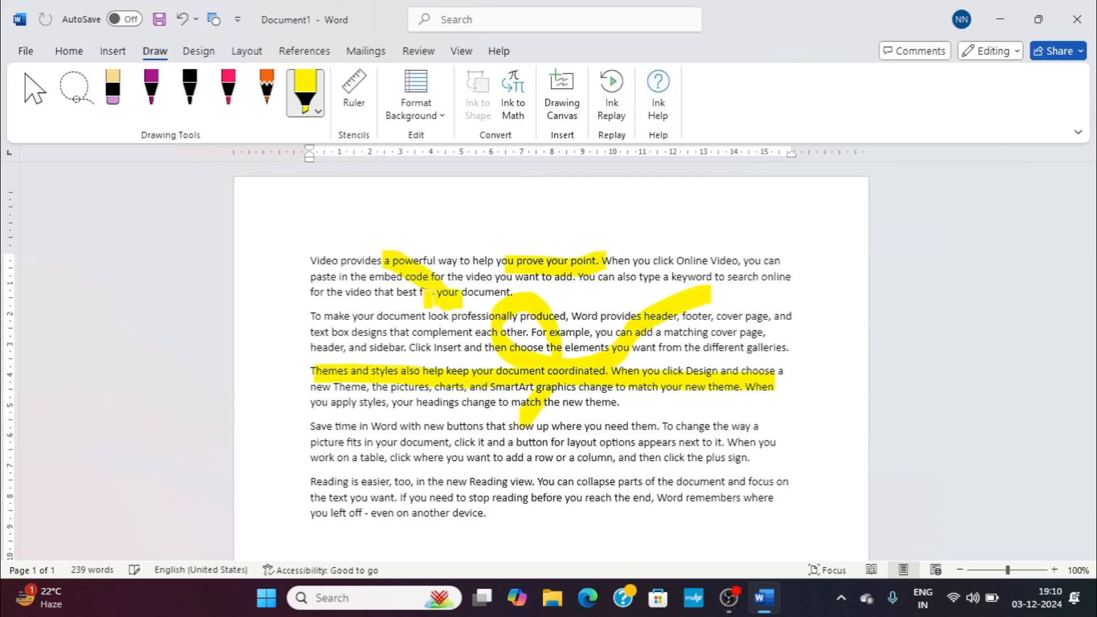
pyautogui.moveTo(427, 293)
pyautogui.mouseDown()
pyautogui.moveTo(454, 330)
pyautogui.moveTo(441, 378)
pyautogui.mouseUp()
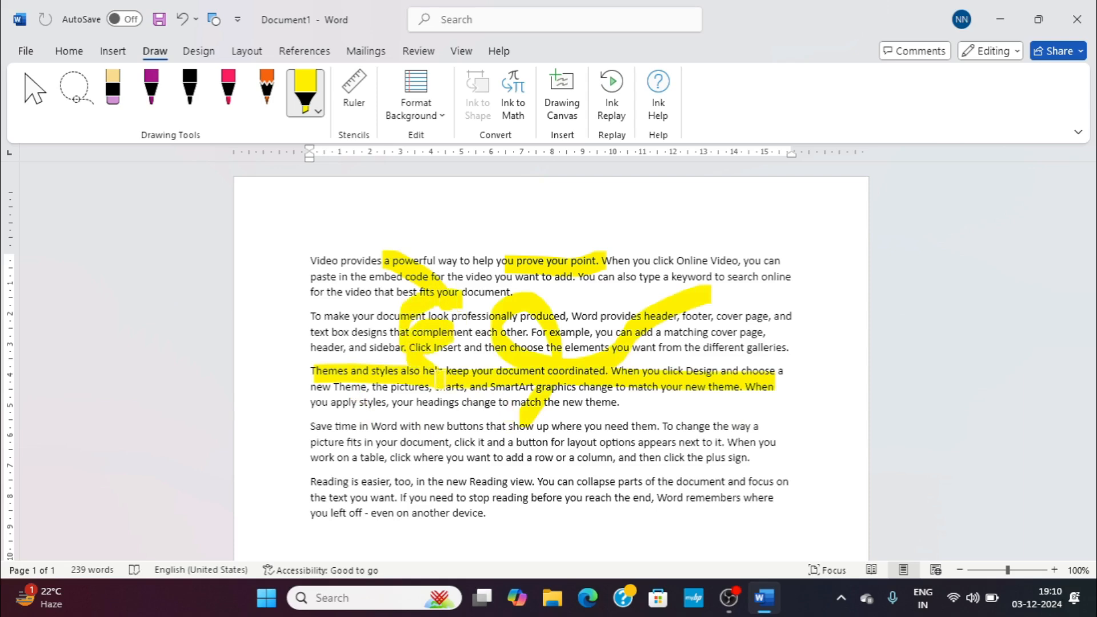
pyautogui.click(317, 110)
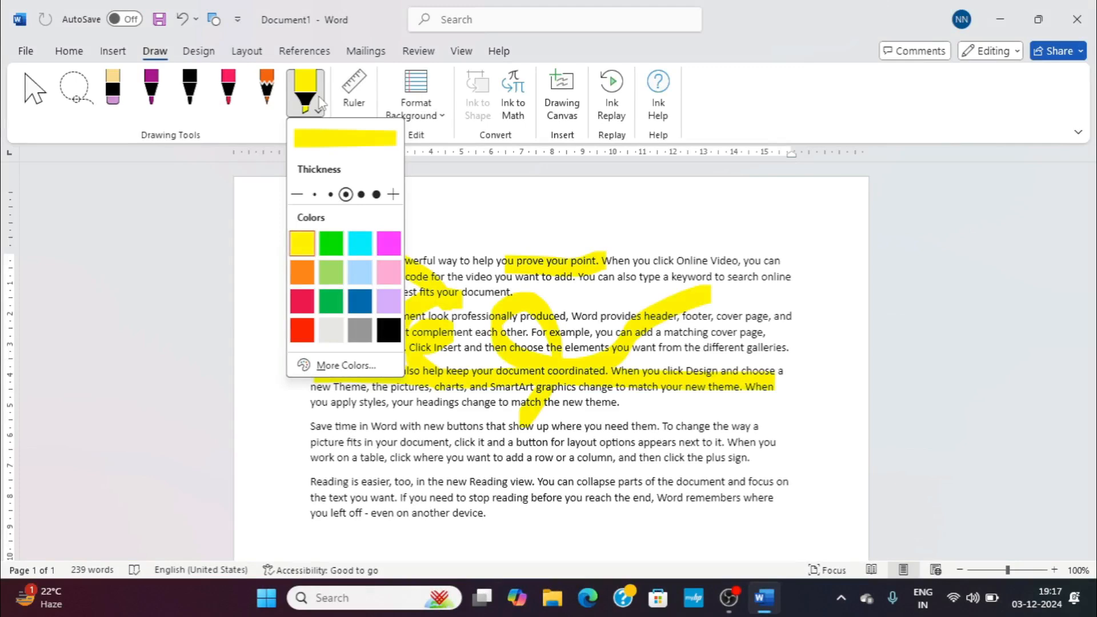
pyautogui.click(447, 211)
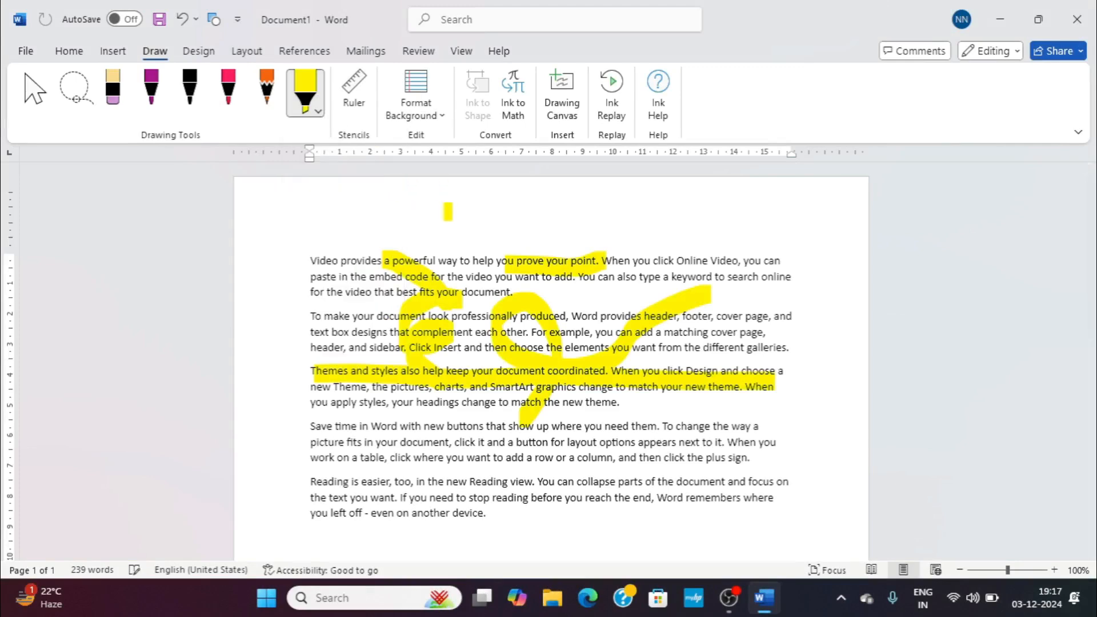
# Step: Move the diagonal yellow stroke above the first paragraph with the Select tool and delete all text and ink from the document
pyautogui.click(34, 91)
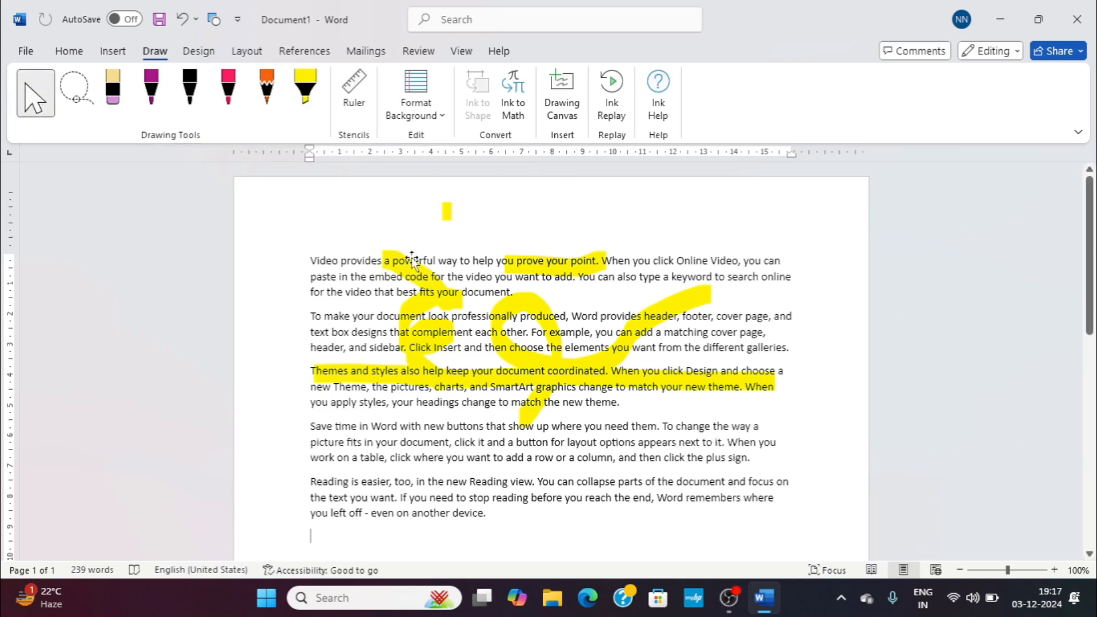
pyautogui.moveTo(396, 264)
pyautogui.mouseDown()
pyautogui.moveTo(437, 212)
pyautogui.moveTo(486, 217)
pyautogui.moveTo(473, 232)
pyautogui.mouseUp()
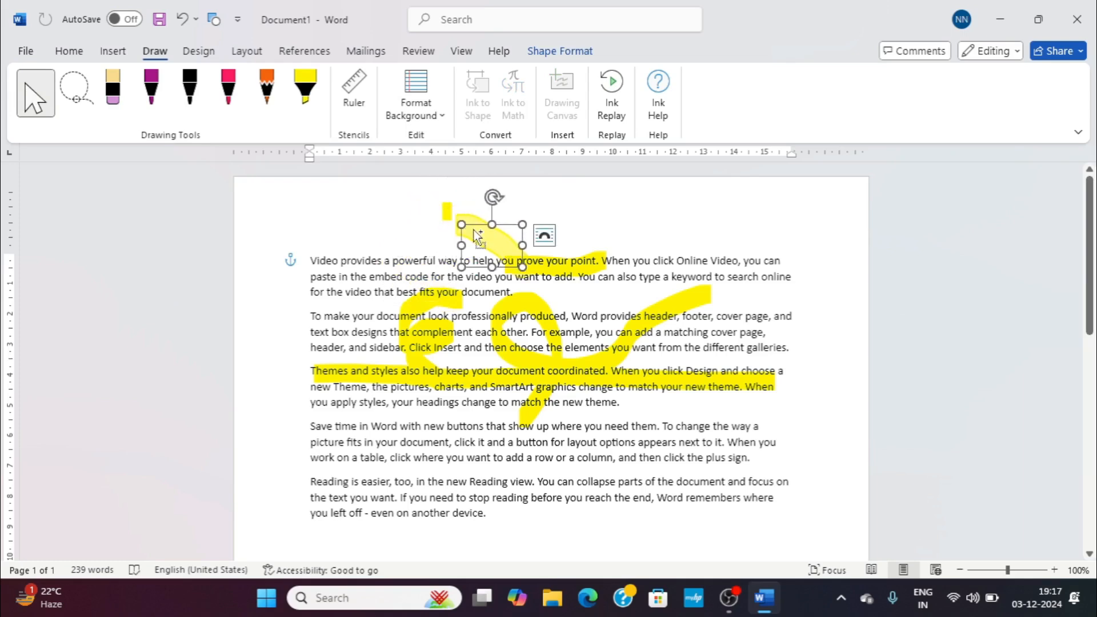
pyautogui.hotkey('ctrl', 'a')
pyautogui.press('Delete')
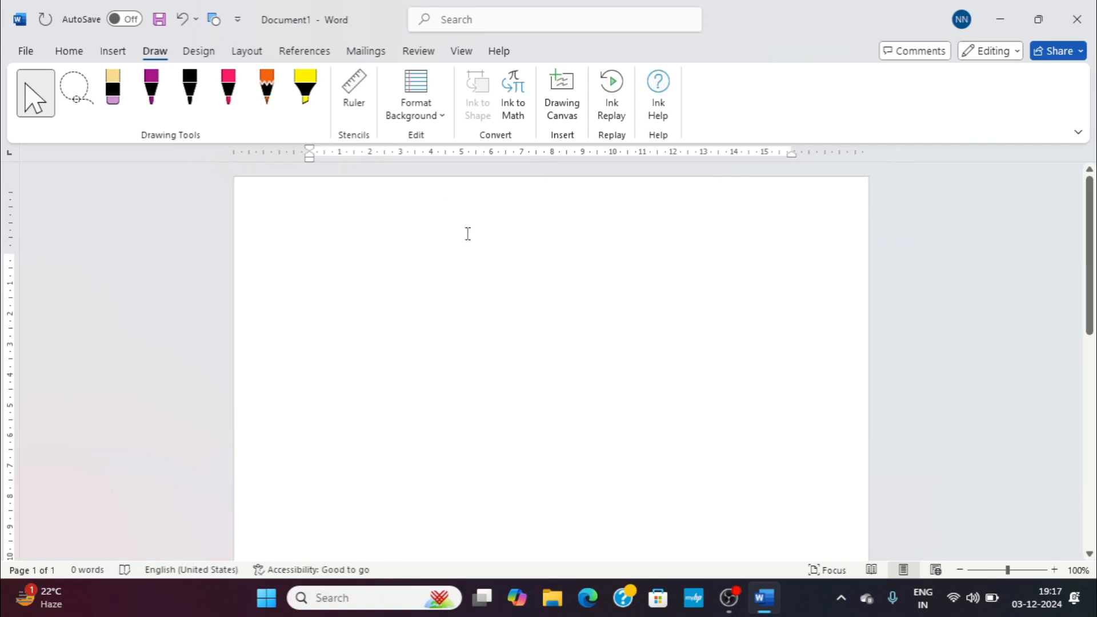
# Step: Handwrite the Hindi word with its headline in the upper part of the empty page using the purple pen
pyautogui.click(150, 88)
pyautogui.moveTo(316, 216)
pyautogui.mouseDown()
pyautogui.moveTo(361, 265)
pyautogui.moveTo(343, 345)
pyautogui.moveTo(364, 363)
pyautogui.mouseUp()
pyautogui.moveTo(412, 223); pyautogui.dragTo(427, 349)
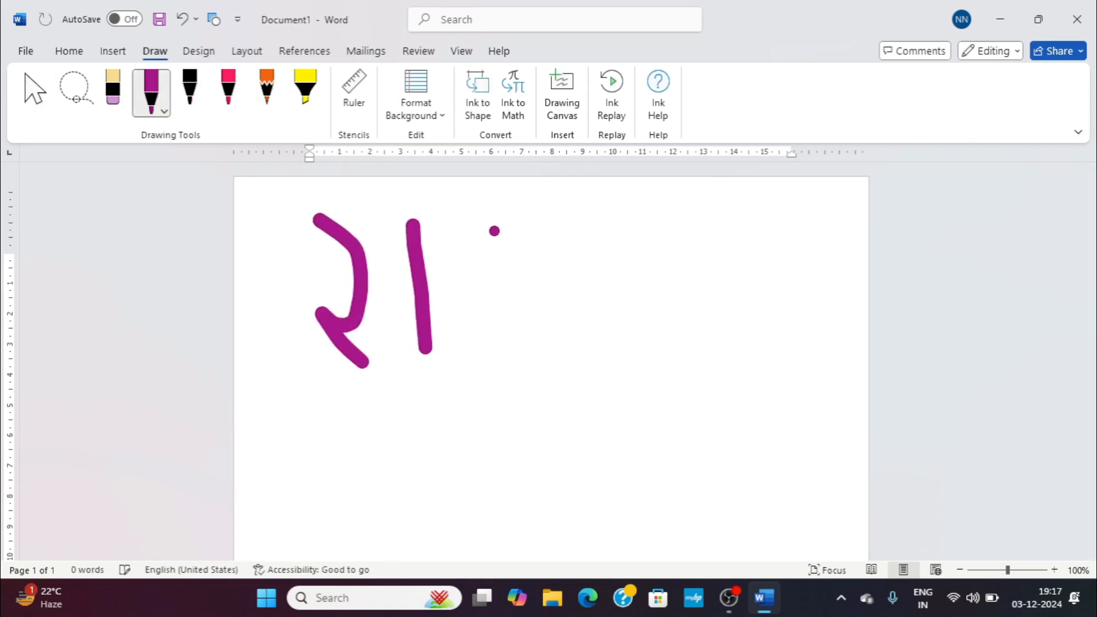
pyautogui.moveTo(485, 220)
pyautogui.mouseDown()
pyautogui.moveTo(489, 343)
pyautogui.moveTo(571, 333)
pyautogui.moveTo(586, 380)
pyautogui.mouseUp()
pyautogui.moveTo(343, 206); pyautogui.dragTo(547, 218)
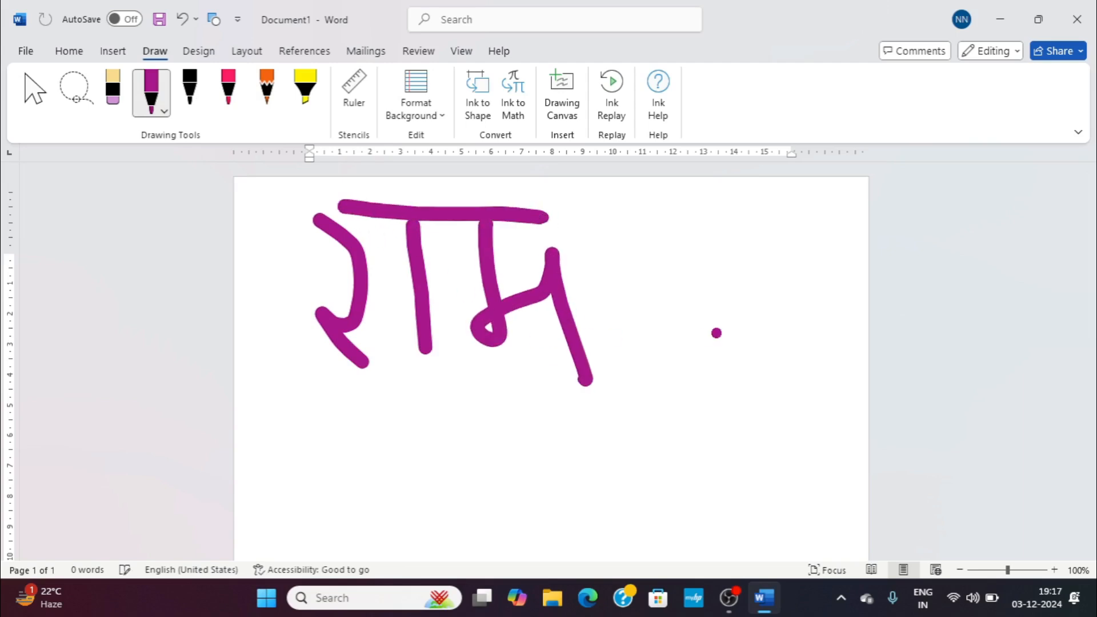
# Step: Select the purple handwritten word as an object and move it lower on the page
pyautogui.click(34, 91)
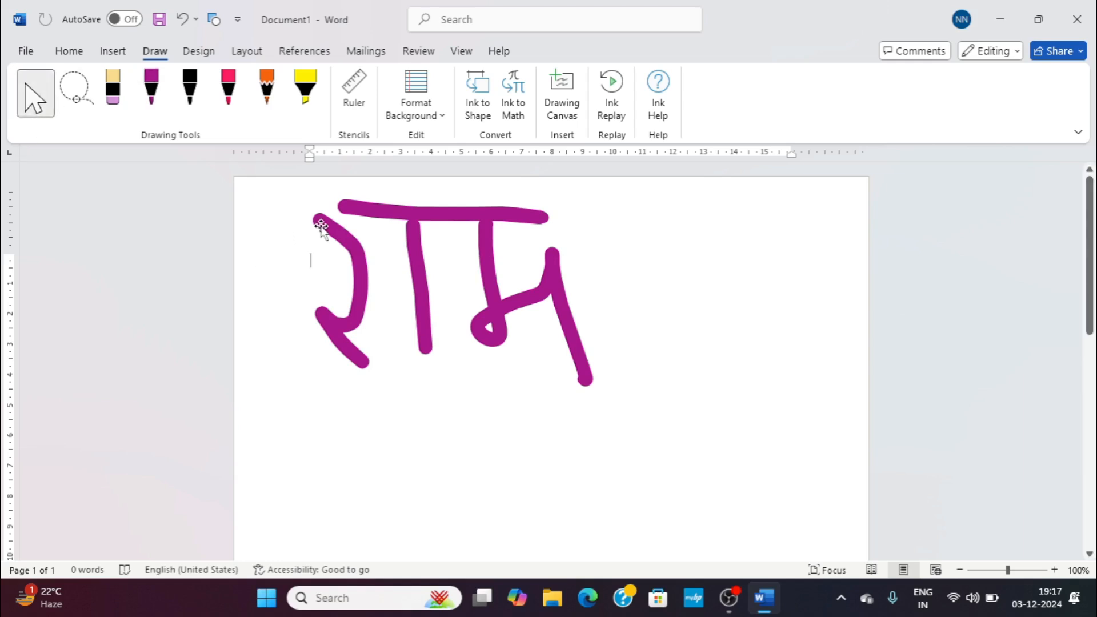
pyautogui.click(321, 225)
pyautogui.moveTo(361, 244)
pyautogui.mouseDown()
pyautogui.moveTo(362, 347)
pyautogui.moveTo(395, 329)
pyautogui.mouseUp()
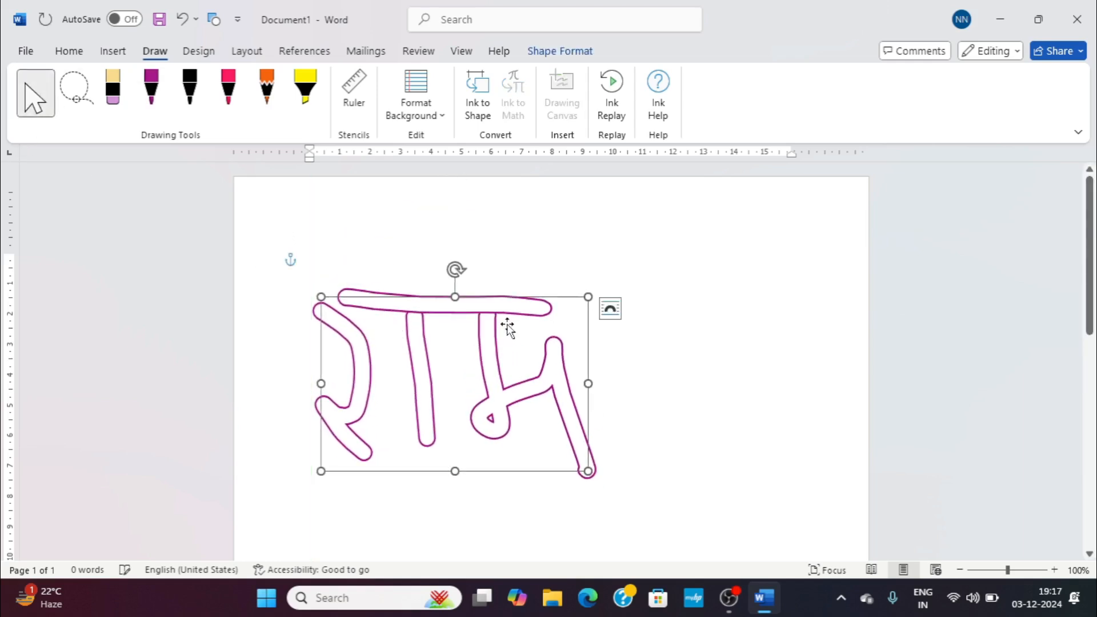
# Step: Draw a purple loop above the word, a rough box to its right and a figure eight below the box
pyautogui.click(151, 92)
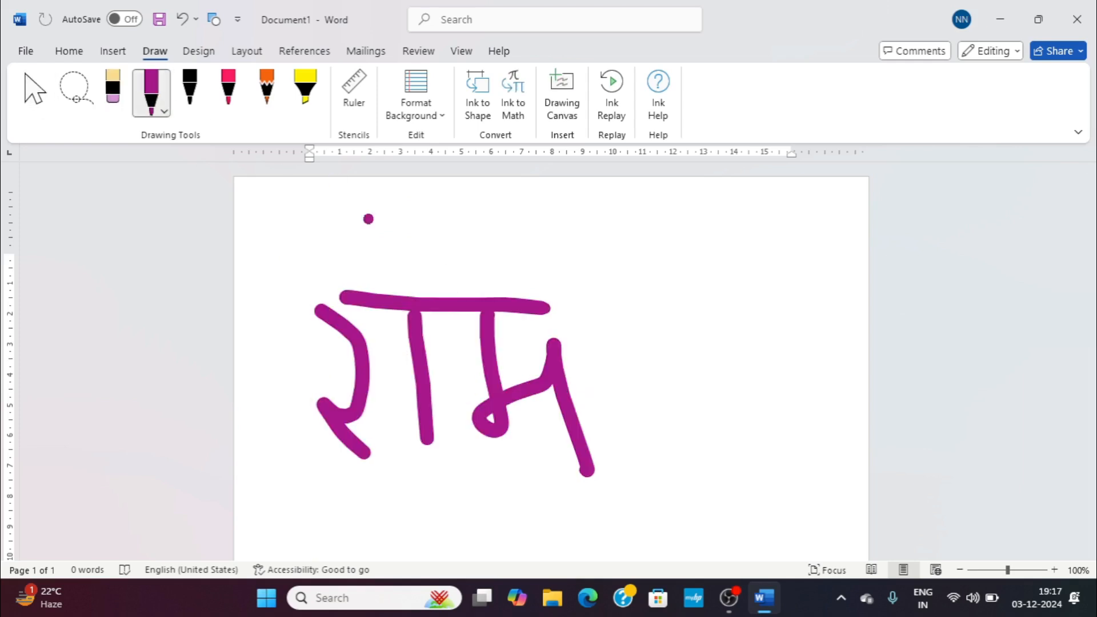
pyautogui.moveTo(389, 231)
pyautogui.mouseDown()
pyautogui.moveTo(478, 256)
pyautogui.moveTo(426, 196)
pyautogui.mouseUp()
pyautogui.moveTo(697, 236)
pyautogui.mouseDown()
pyautogui.moveTo(634, 240)
pyautogui.moveTo(757, 373)
pyautogui.moveTo(686, 232)
pyautogui.moveTo(698, 236)
pyautogui.mouseUp()
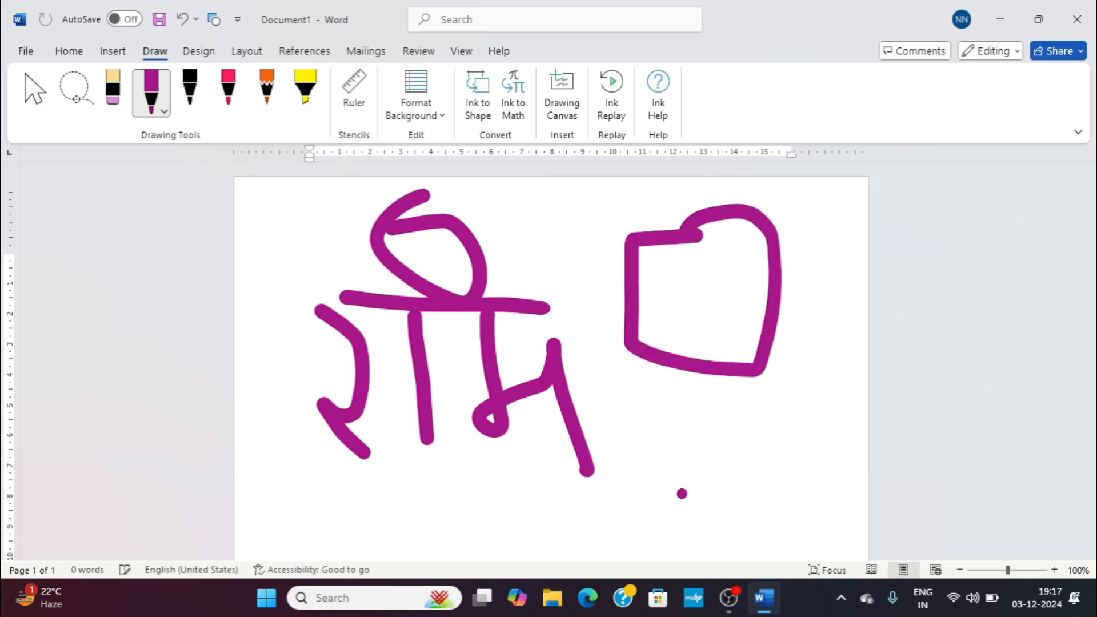
pyautogui.moveTo(682, 493)
pyautogui.mouseDown()
pyautogui.moveTo(656, 418)
pyautogui.moveTo(763, 557)
pyautogui.moveTo(700, 477)
pyautogui.moveTo(696, 433)
pyautogui.mouseUp()
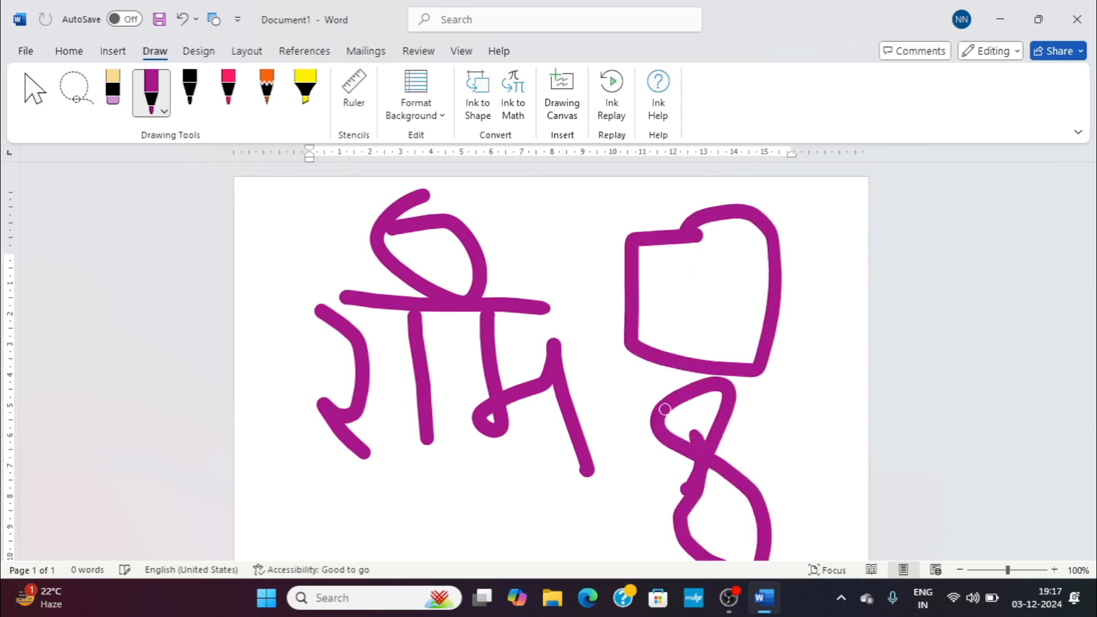
# Step: Select the whole purple drawing and move it slightly down and to the left on the page
pyautogui.click(34, 91)
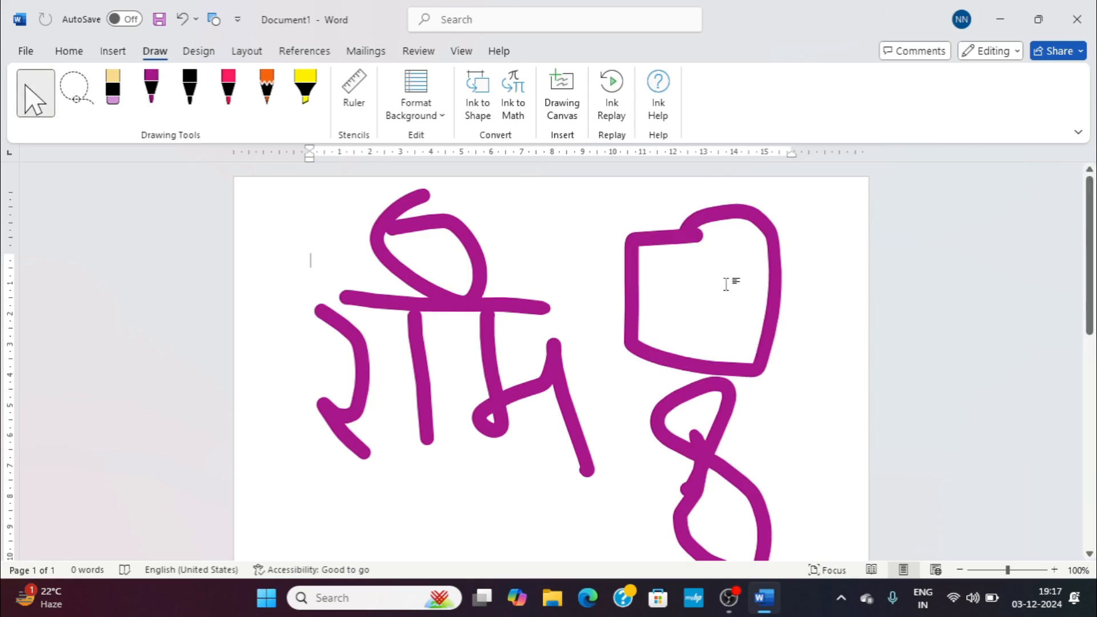
pyautogui.click(666, 236)
pyautogui.moveTo(659, 258)
pyautogui.mouseDown()
pyautogui.moveTo(592, 329)
pyautogui.moveTo(623, 286)
pyautogui.mouseUp()
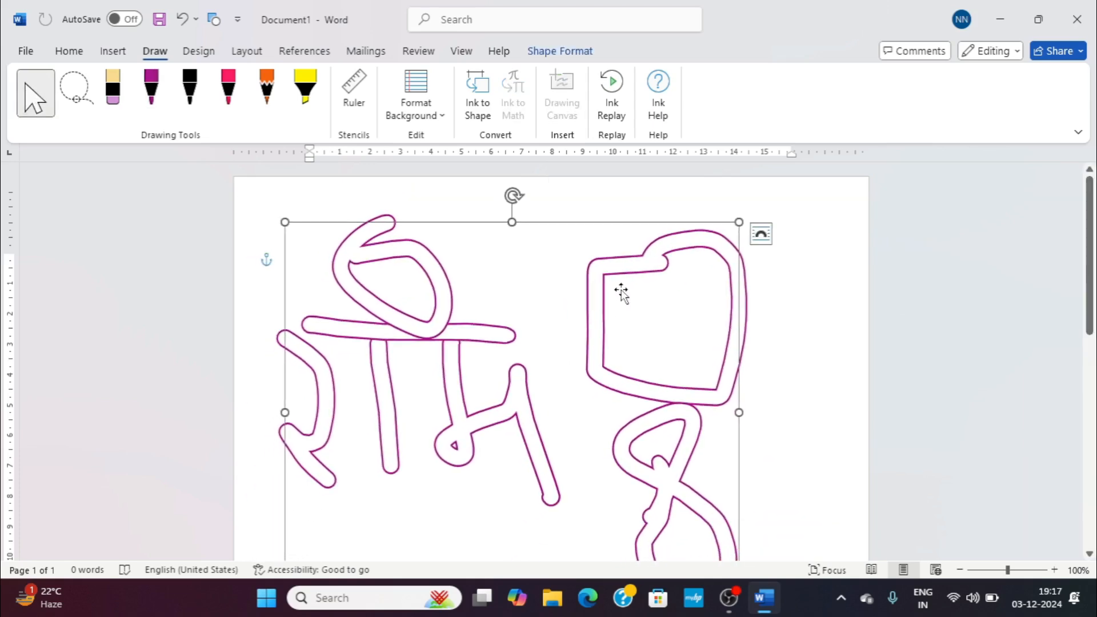
# Step: Try the Lasso Select tool, return to the Select tool and delete the whole purple drawing
pyautogui.click(74, 93)
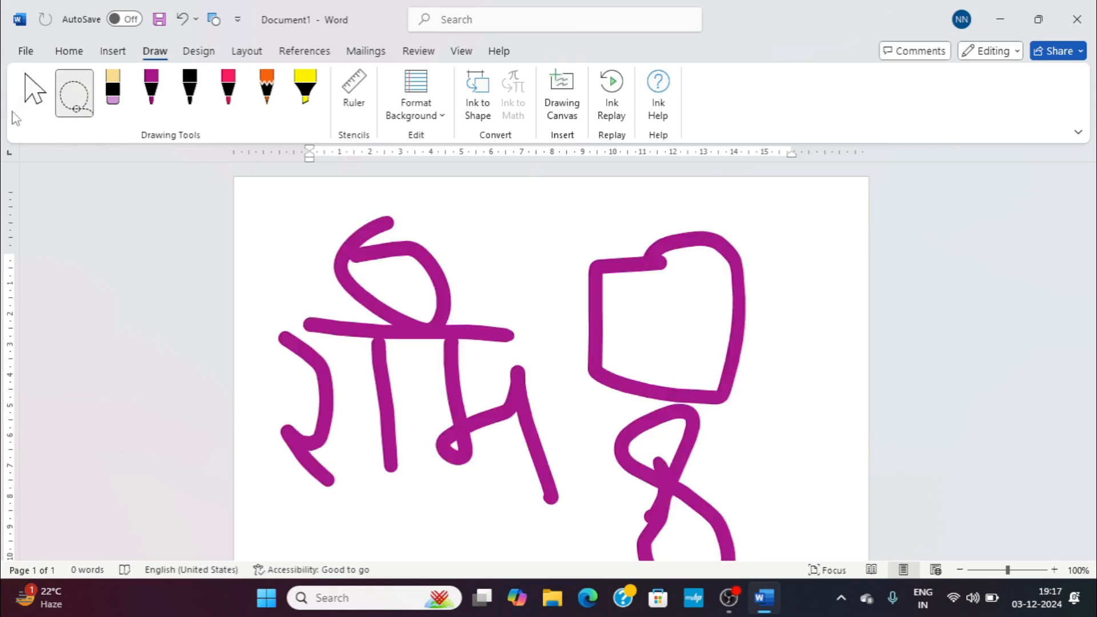
pyautogui.click(34, 102)
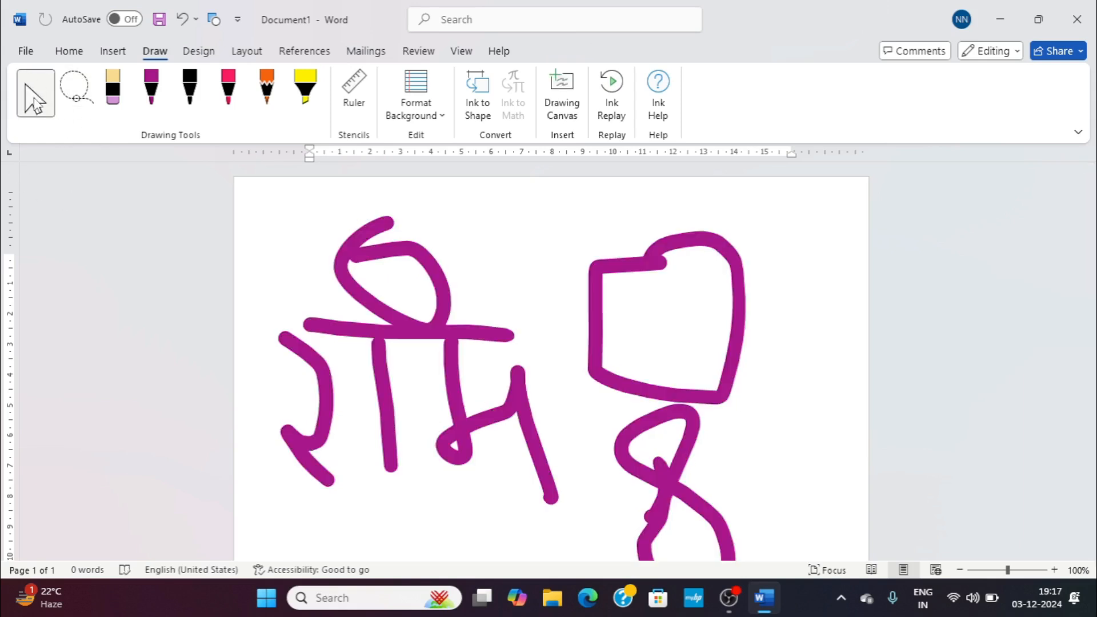
pyautogui.click(381, 255)
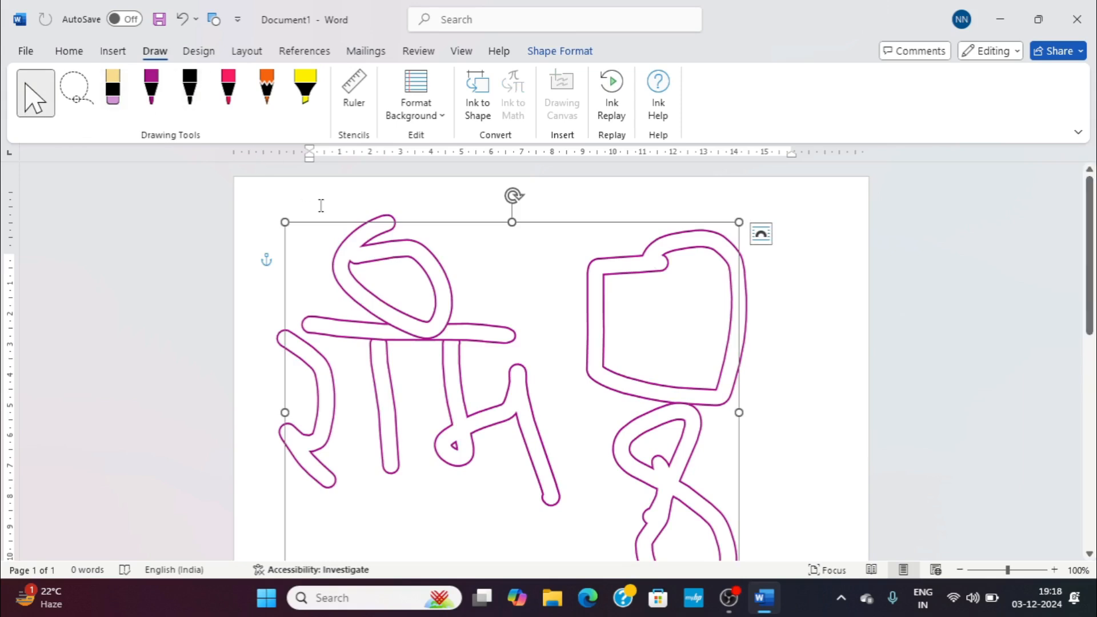
pyautogui.press('Delete')
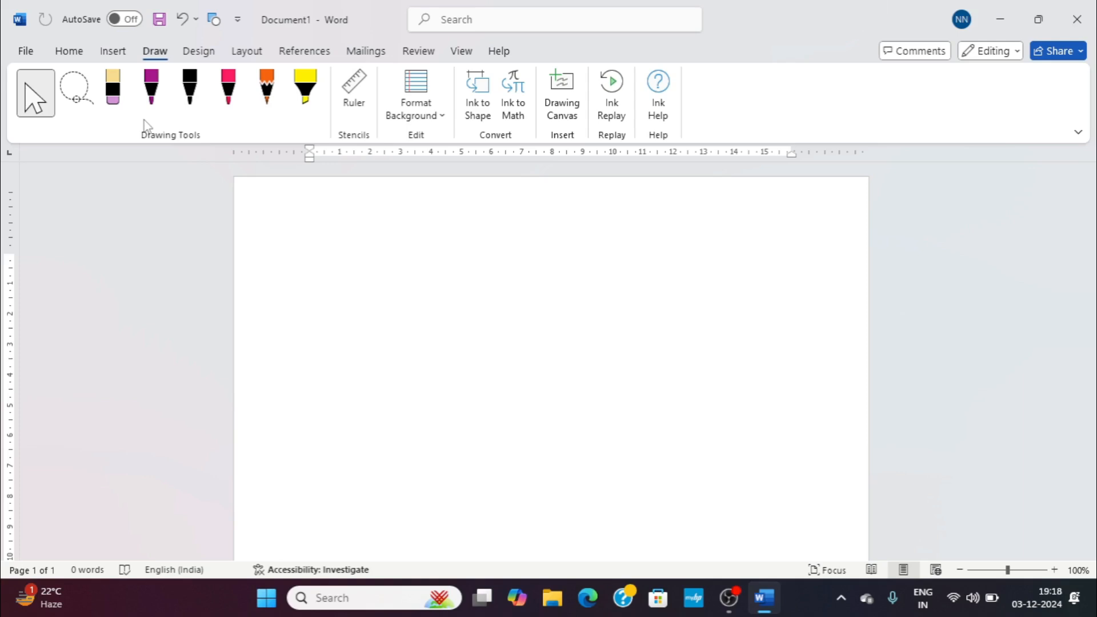
# Step: Draw a rough square in the page's upper left area with the purple pen and switch to the black pen
pyautogui.click(151, 91)
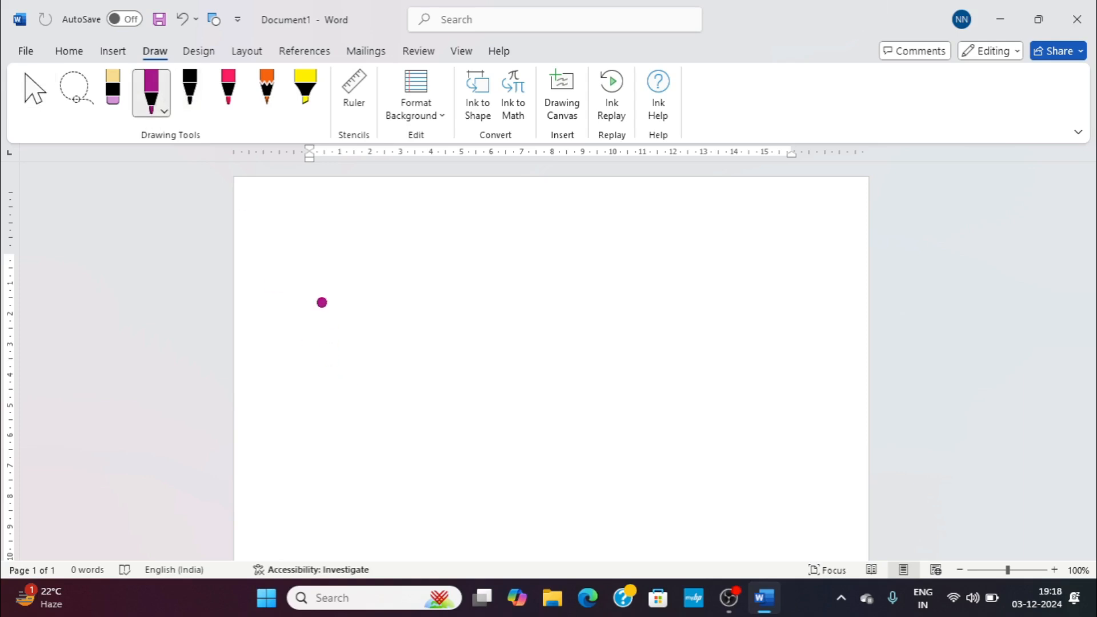
pyautogui.moveTo(321, 225)
pyautogui.mouseDown()
pyautogui.moveTo(293, 218)
pyautogui.moveTo(343, 327)
pyautogui.moveTo(403, 200)
pyautogui.moveTo(336, 222)
pyautogui.mouseUp()
pyautogui.click(190, 91)
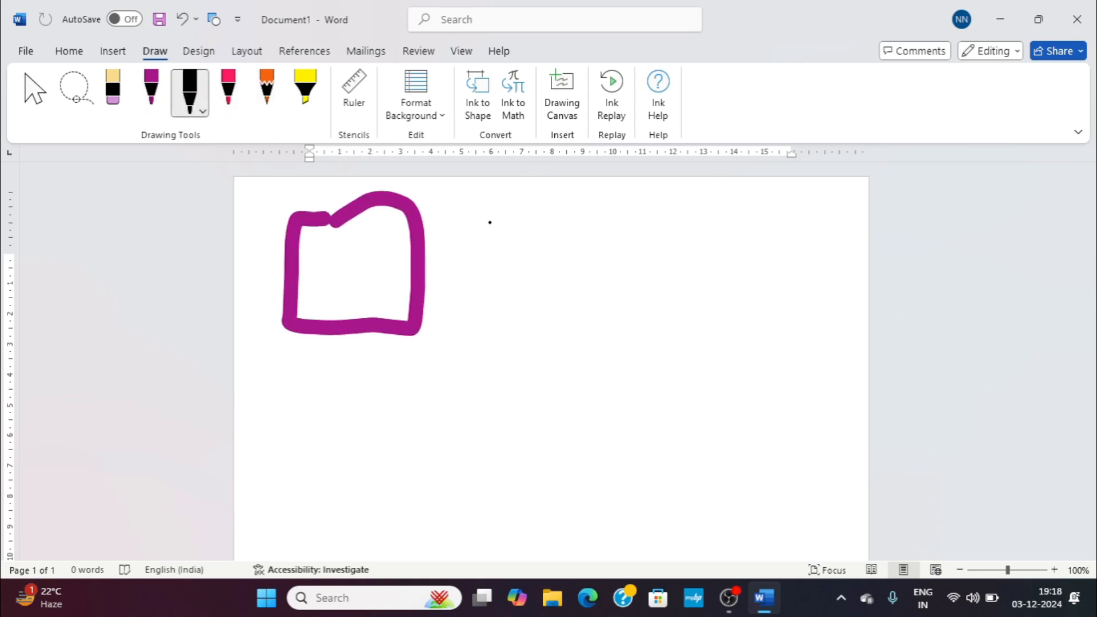
# Step: Draw a thin black closed shape to the right of the purple square and a smaller pink loop beside it
pyautogui.moveTo(489, 222); pyautogui.dragTo(618, 333)
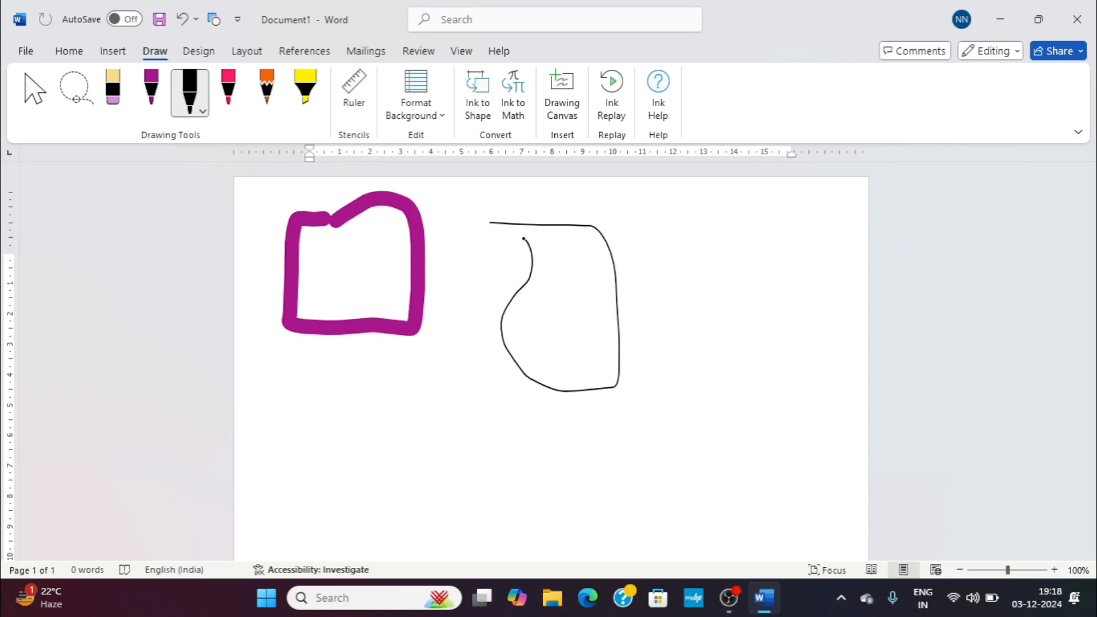
pyautogui.moveTo(524, 239); pyautogui.dragTo(490, 220)
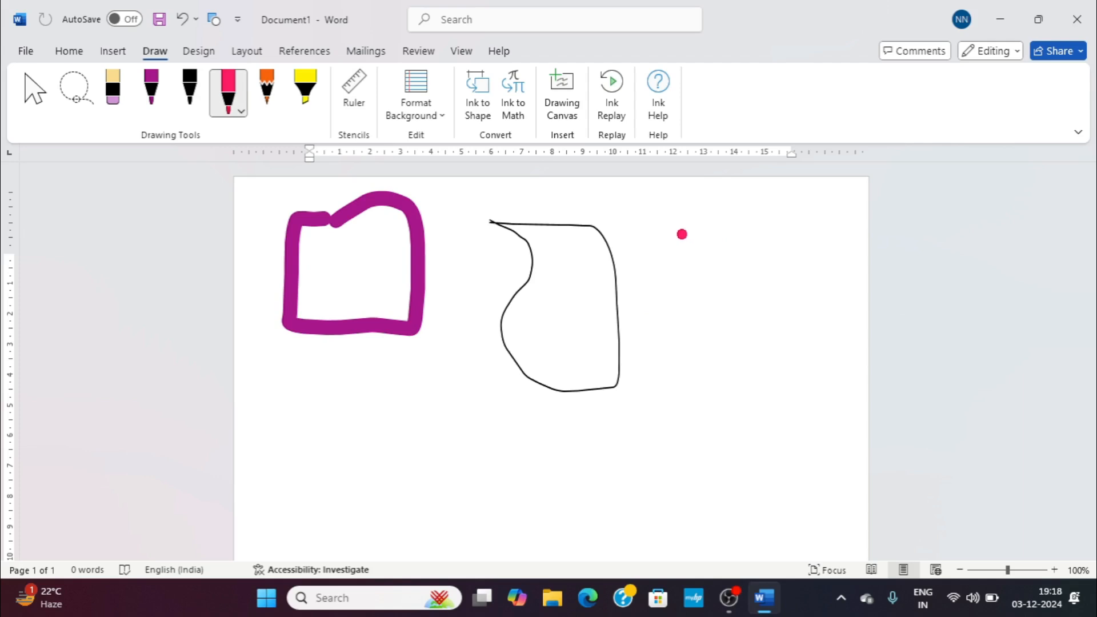
pyautogui.moveTo(681, 223)
pyautogui.mouseDown()
pyautogui.moveTo(694, 318)
pyautogui.moveTo(657, 312)
pyautogui.moveTo(641, 233)
pyautogui.moveTo(672, 203)
pyautogui.moveTo(692, 236)
pyautogui.mouseUp()
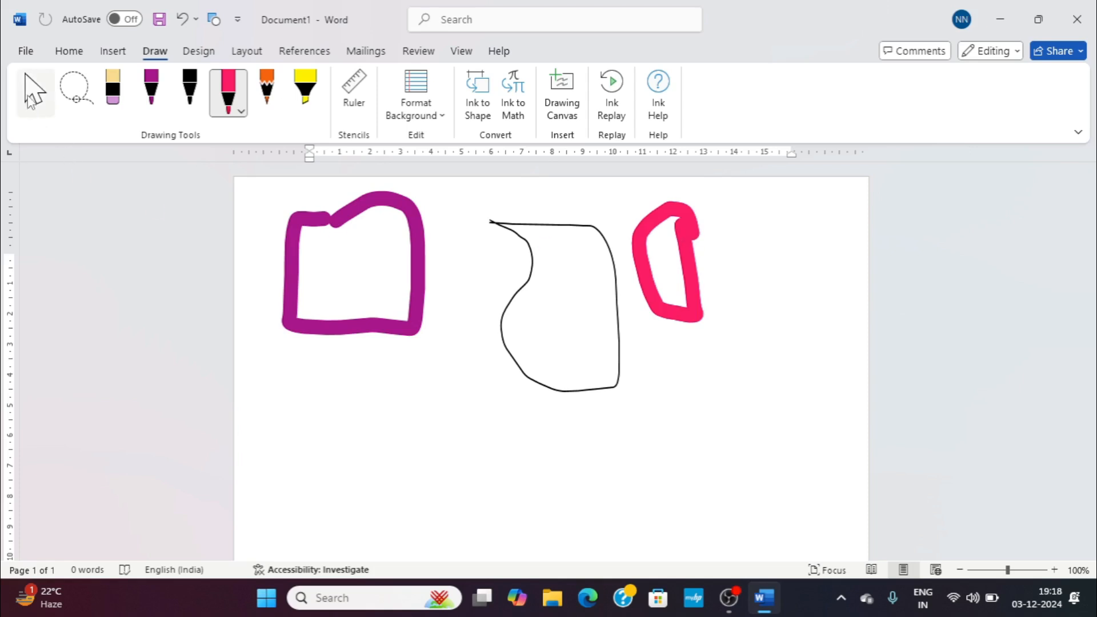
# Step: Move the purple, black and pink shapes one by one further down the page, and deselect them
pyautogui.click(34, 91)
pyautogui.click(364, 215)
pyautogui.moveTo(364, 215); pyautogui.dragTo(368, 331)
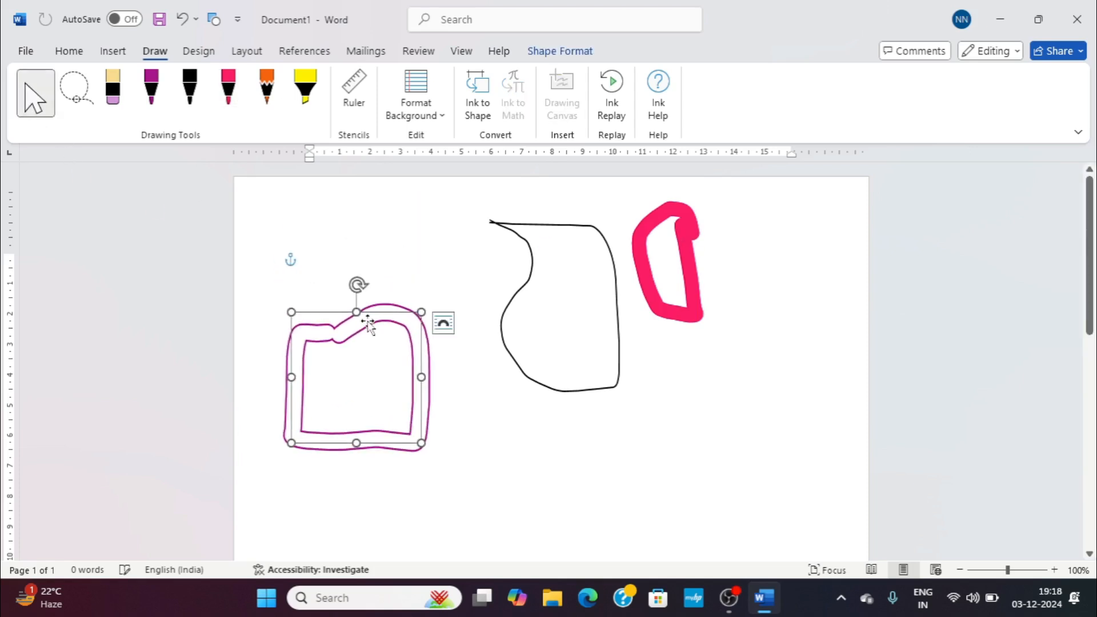
pyautogui.click(551, 228)
pyautogui.moveTo(554, 255); pyautogui.dragTo(554, 405)
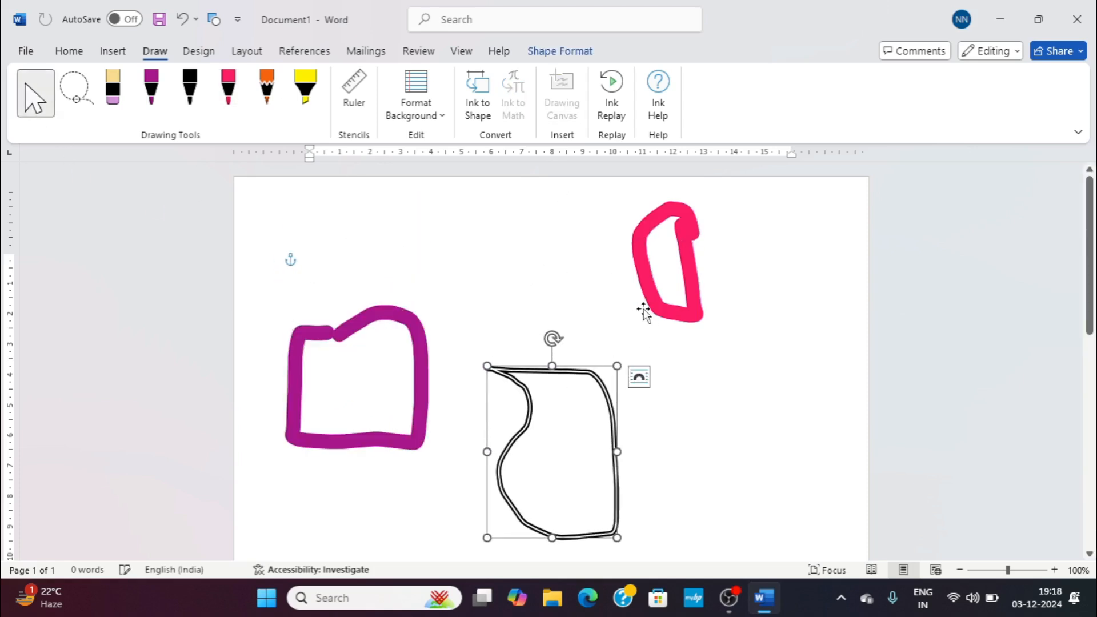
pyautogui.click(677, 254)
pyautogui.moveTo(677, 255); pyautogui.dragTo(698, 330)
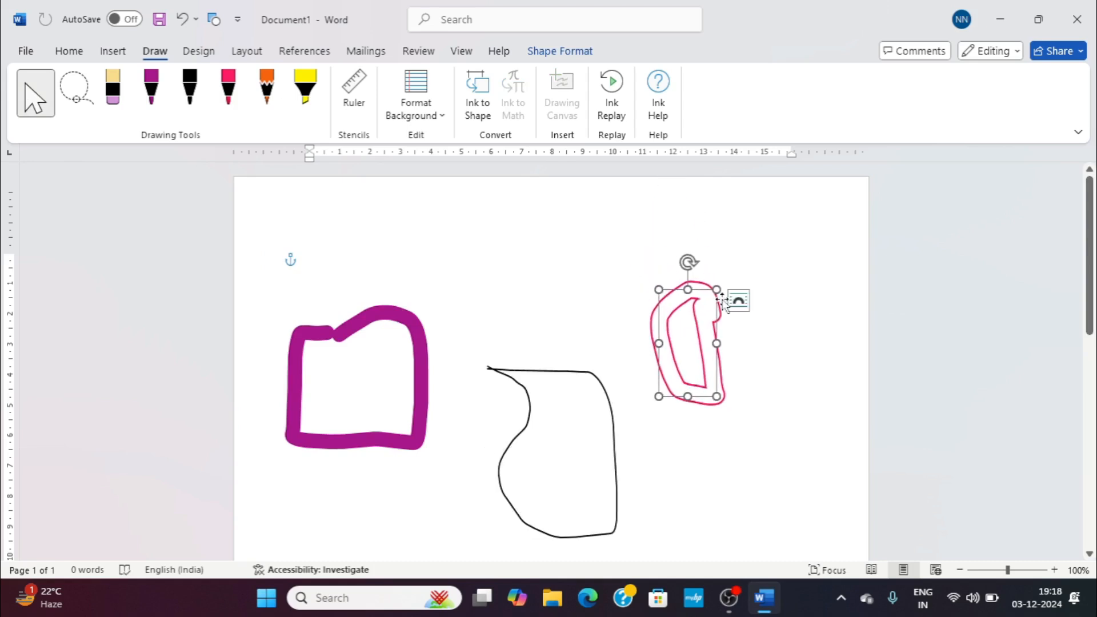
pyautogui.click(668, 242)
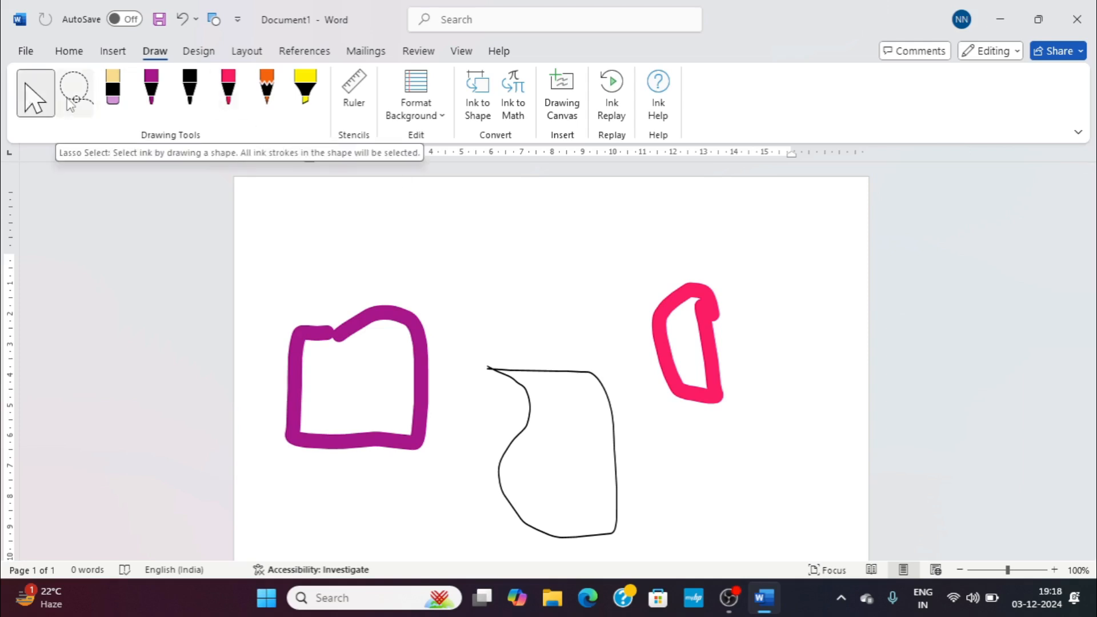
# Step: Lasso-select all three shapes together and move them up and to the right on the page
pyautogui.click(75, 97)
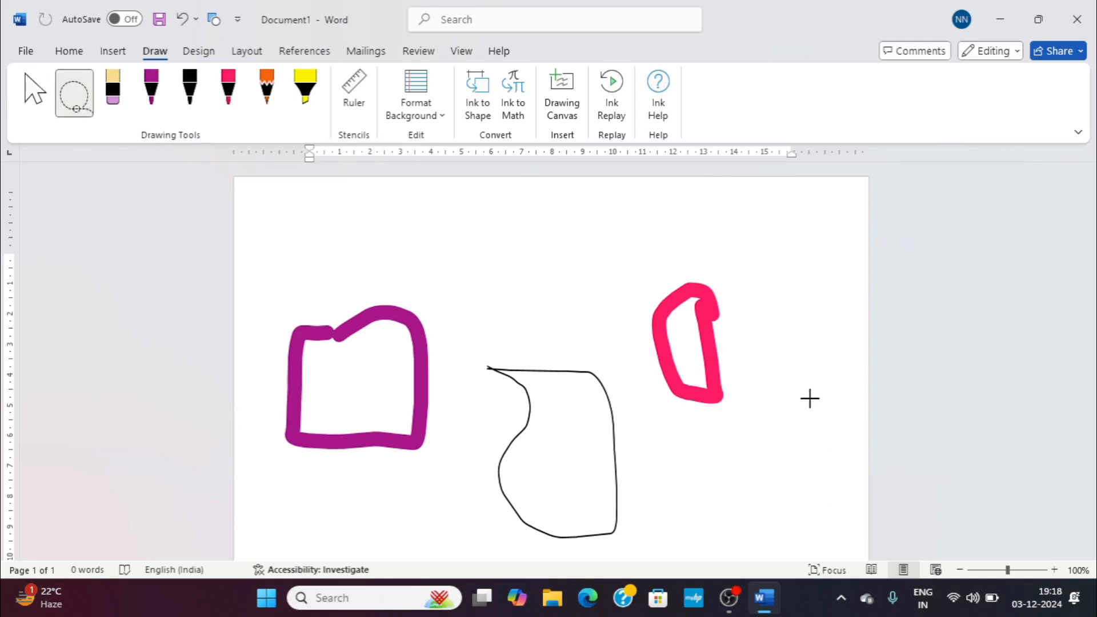
pyautogui.moveTo(816, 361)
pyautogui.mouseDown()
pyautogui.moveTo(743, 482)
pyautogui.moveTo(466, 517)
pyautogui.moveTo(343, 477)
pyautogui.moveTo(262, 411)
pyautogui.moveTo(255, 372)
pyautogui.moveTo(279, 280)
pyautogui.moveTo(320, 224)
pyautogui.mouseUp()
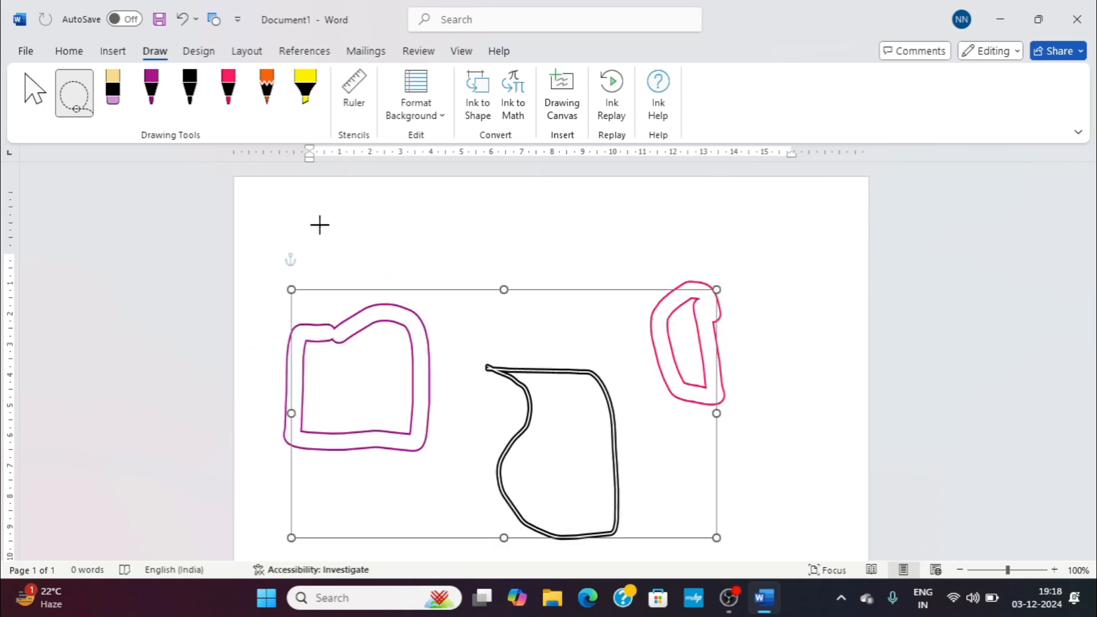
pyautogui.moveTo(560, 400); pyautogui.dragTo(648, 283)
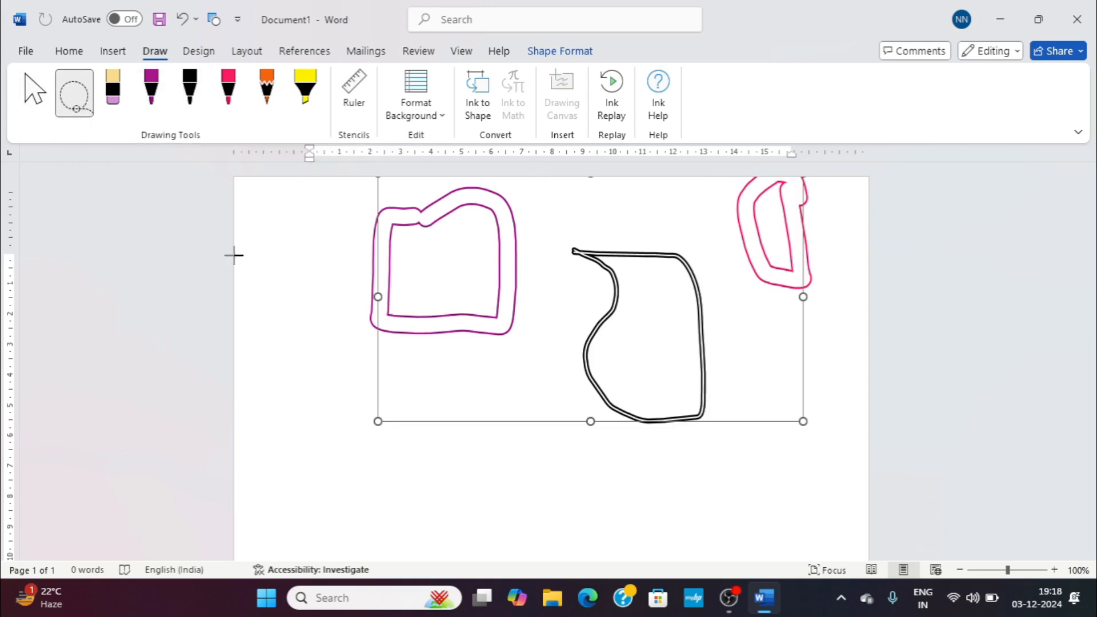
pyautogui.click(36, 93)
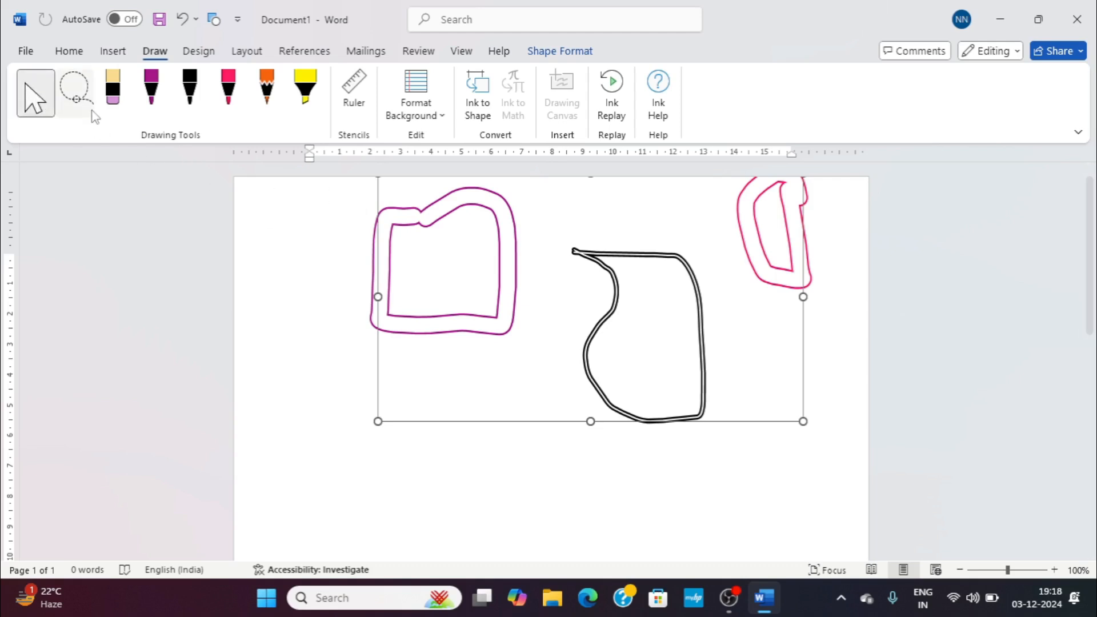
# Step: Try further lasso selections around parts of the pink, black and purple ink
pyautogui.click(74, 100)
pyautogui.moveTo(828, 208)
pyautogui.mouseDown()
pyautogui.moveTo(783, 250)
pyautogui.moveTo(712, 217)
pyautogui.moveTo(760, 284)
pyautogui.mouseUp()
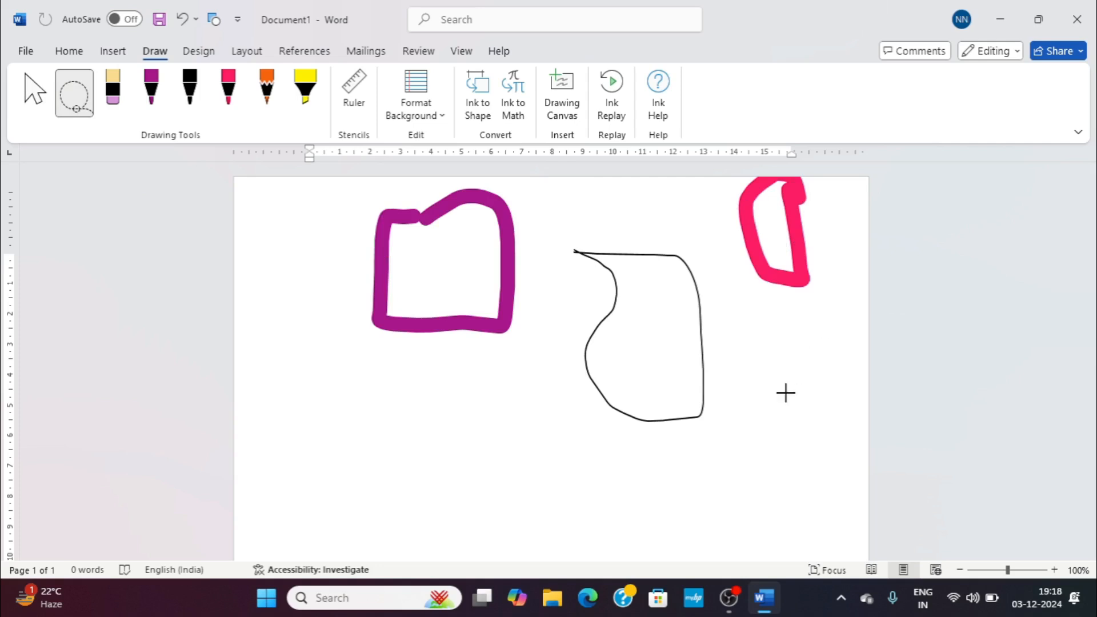
pyautogui.moveTo(756, 425)
pyautogui.mouseDown()
pyautogui.moveTo(661, 434)
pyautogui.moveTo(573, 350)
pyautogui.moveTo(561, 287)
pyautogui.moveTo(590, 231)
pyautogui.moveTo(634, 213)
pyautogui.moveTo(696, 212)
pyautogui.moveTo(684, 213)
pyautogui.mouseUp()
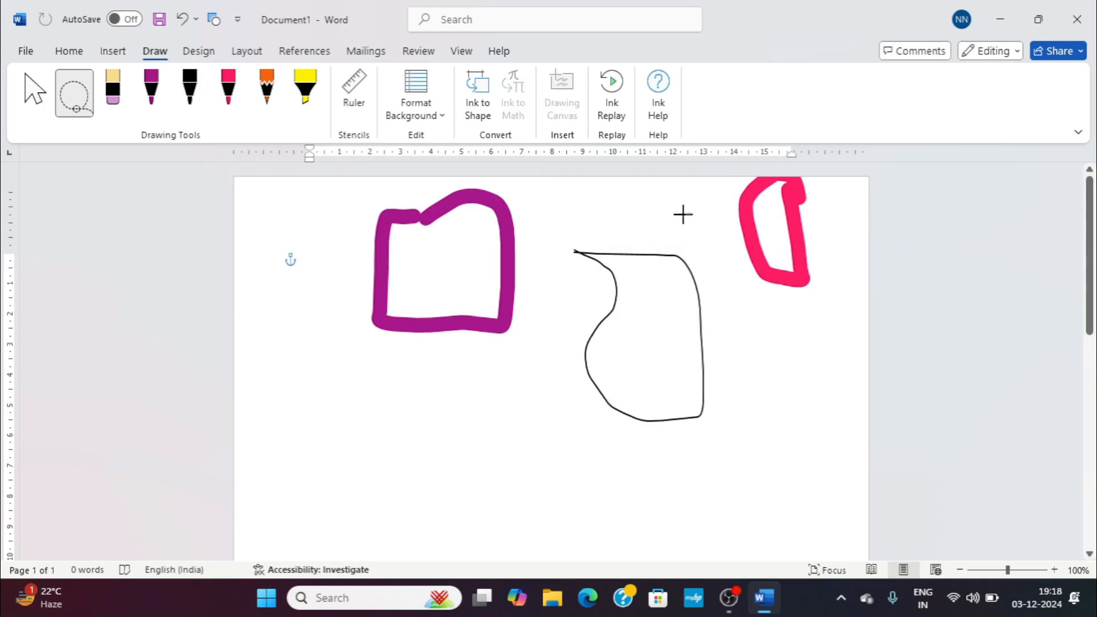
pyautogui.moveTo(576, 345)
pyautogui.mouseDown()
pyautogui.moveTo(461, 223)
pyautogui.moveTo(303, 387)
pyautogui.moveTo(335, 375)
pyautogui.mouseUp()
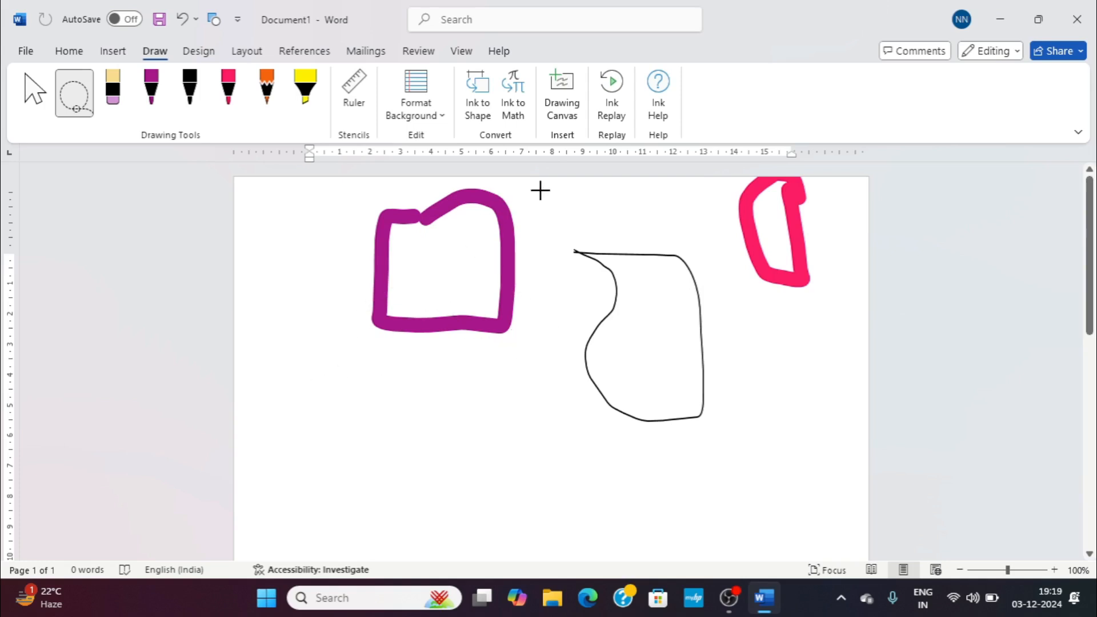
# Step: Lasso all three shapes together again, move them down and to the left, and deselect them
pyautogui.moveTo(546, 190)
pyautogui.mouseDown()
pyautogui.moveTo(445, 204)
pyautogui.moveTo(341, 388)
pyautogui.moveTo(705, 530)
pyautogui.moveTo(812, 415)
pyautogui.moveTo(852, 225)
pyautogui.moveTo(830, 177)
pyautogui.mouseUp()
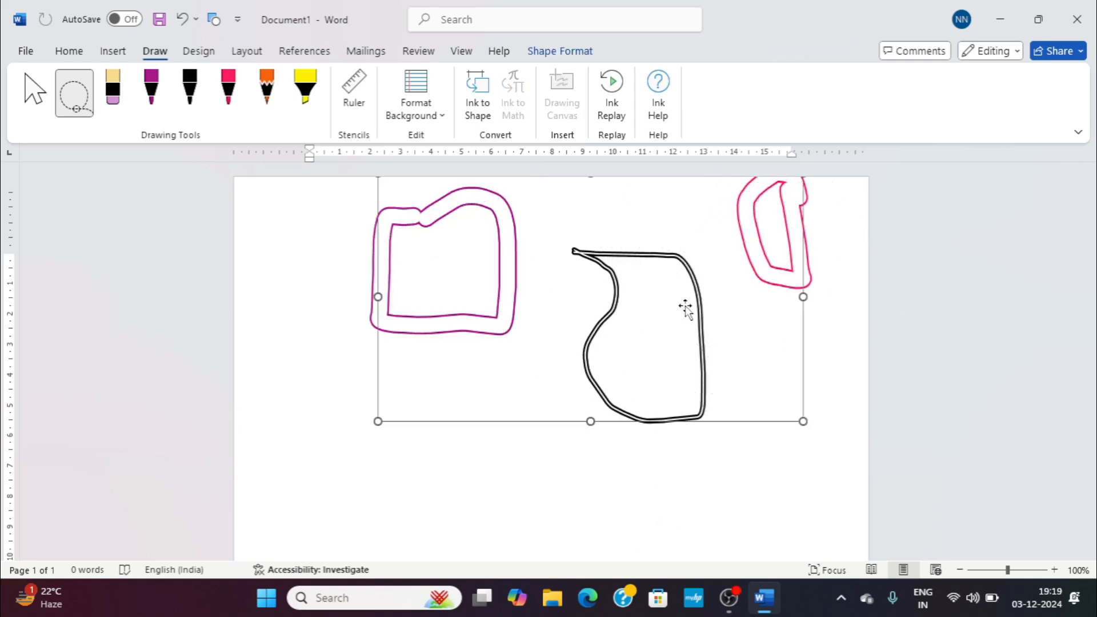
pyautogui.moveTo(685, 257); pyautogui.dragTo(629, 382)
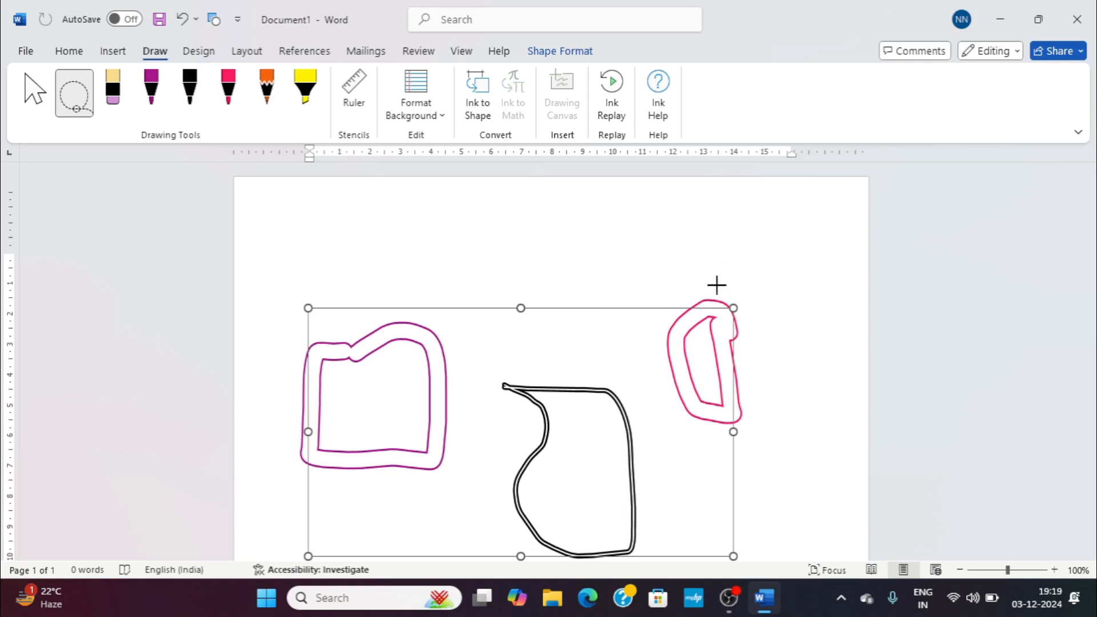
pyautogui.click(553, 276)
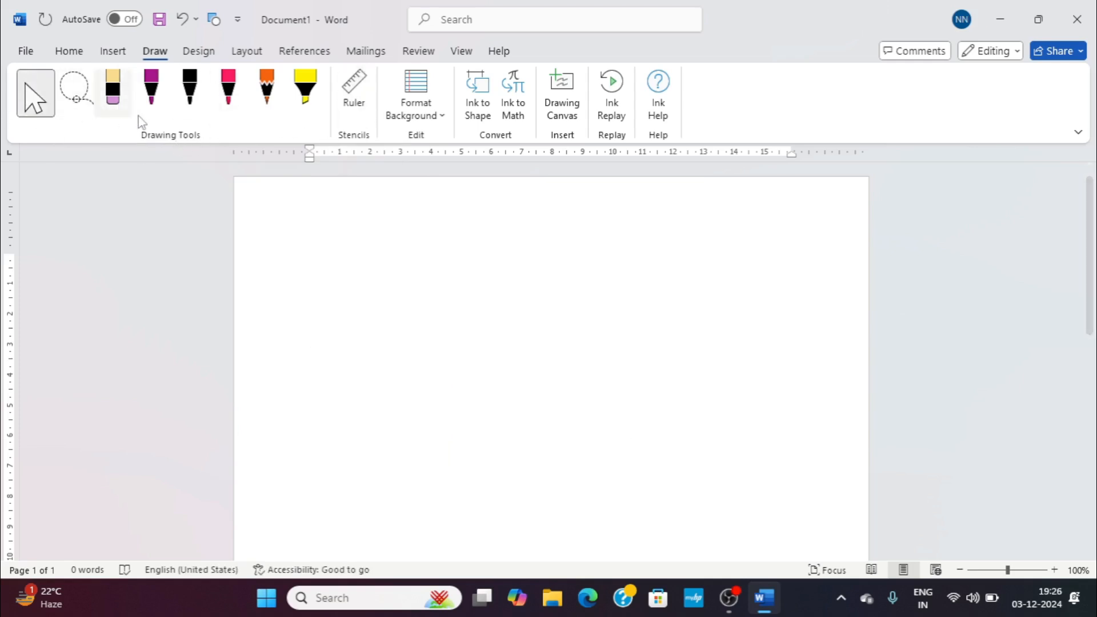
# Step: Show the drawing ruler on the blank page and draw a long straight purple line along its upper edge
pyautogui.click(357, 97)
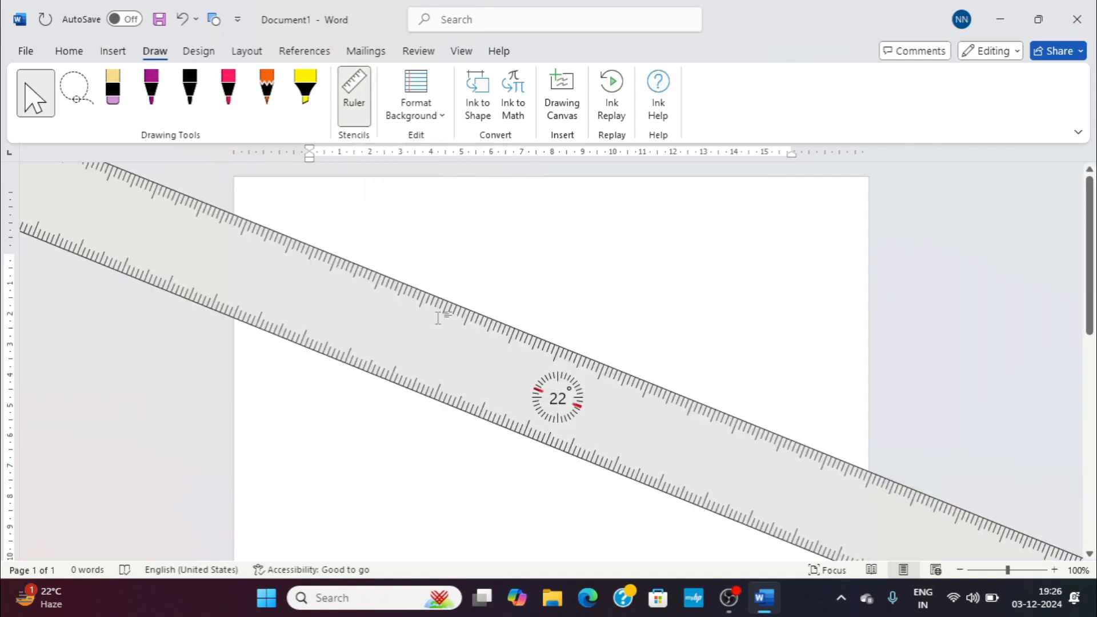
pyautogui.click(151, 92)
pyautogui.moveTo(264, 219); pyautogui.dragTo(682, 406)
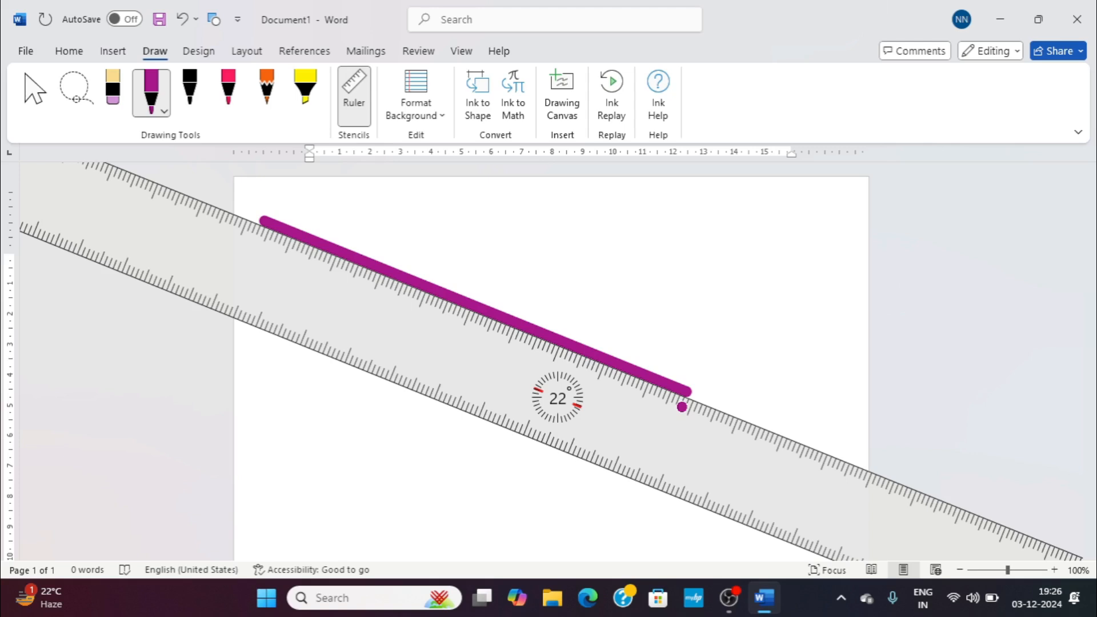
pyautogui.moveTo(672, 368); pyautogui.dragTo(725, 404)
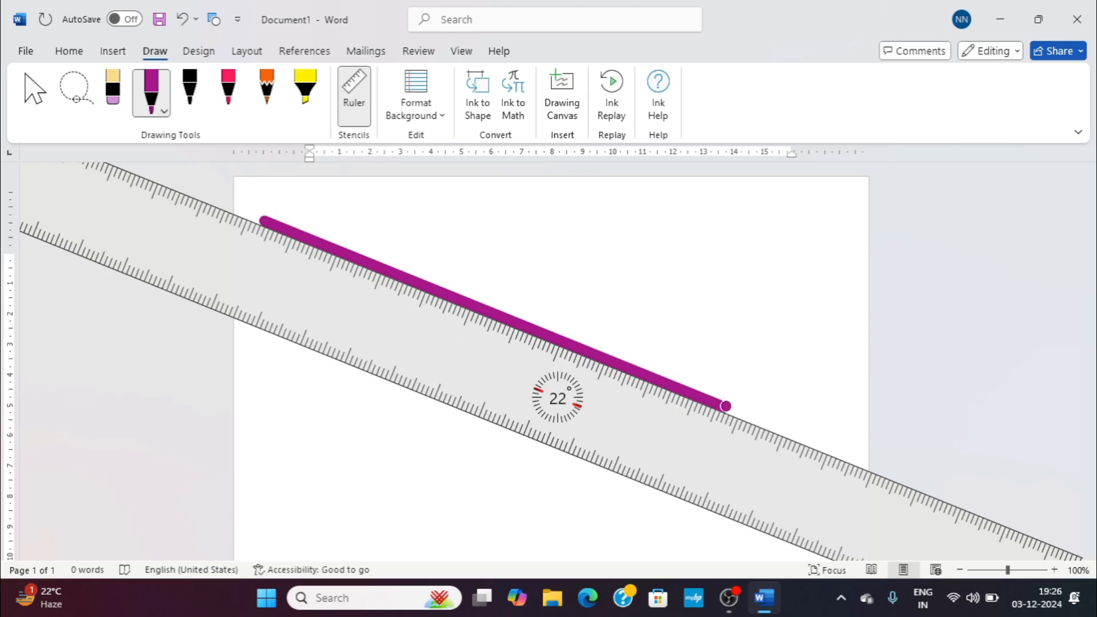
# Step: Move the ruler down and draw a second purple line along its upper edge, parallel to the first
pyautogui.click(33, 94)
pyautogui.moveTo(457, 375); pyautogui.dragTo(430, 436)
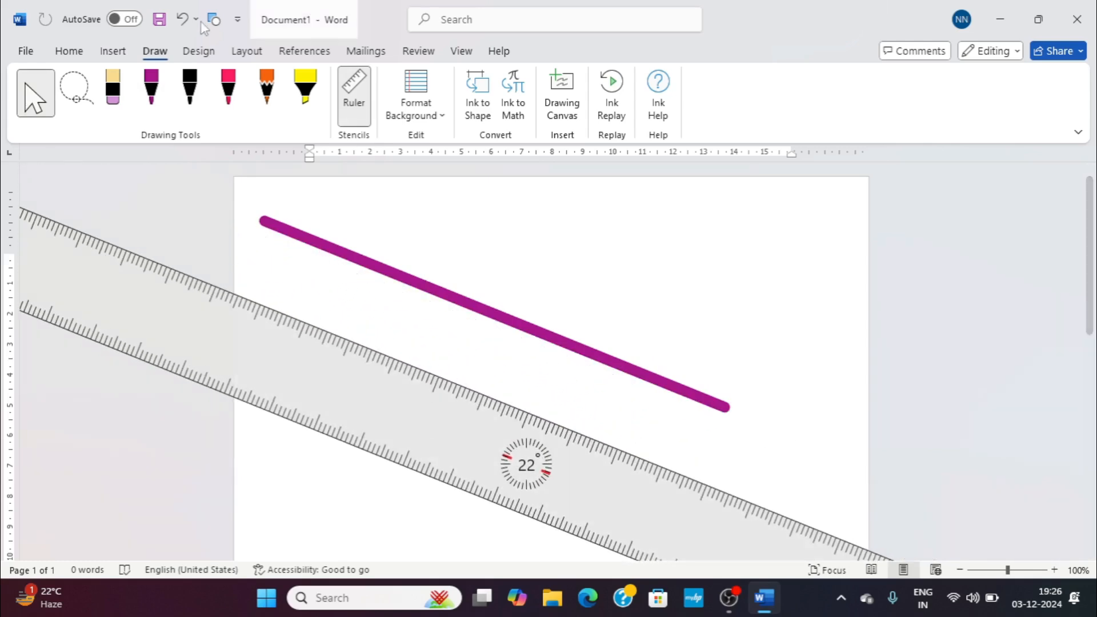
pyautogui.click(160, 91)
pyautogui.moveTo(240, 290); pyautogui.dragTo(694, 474)
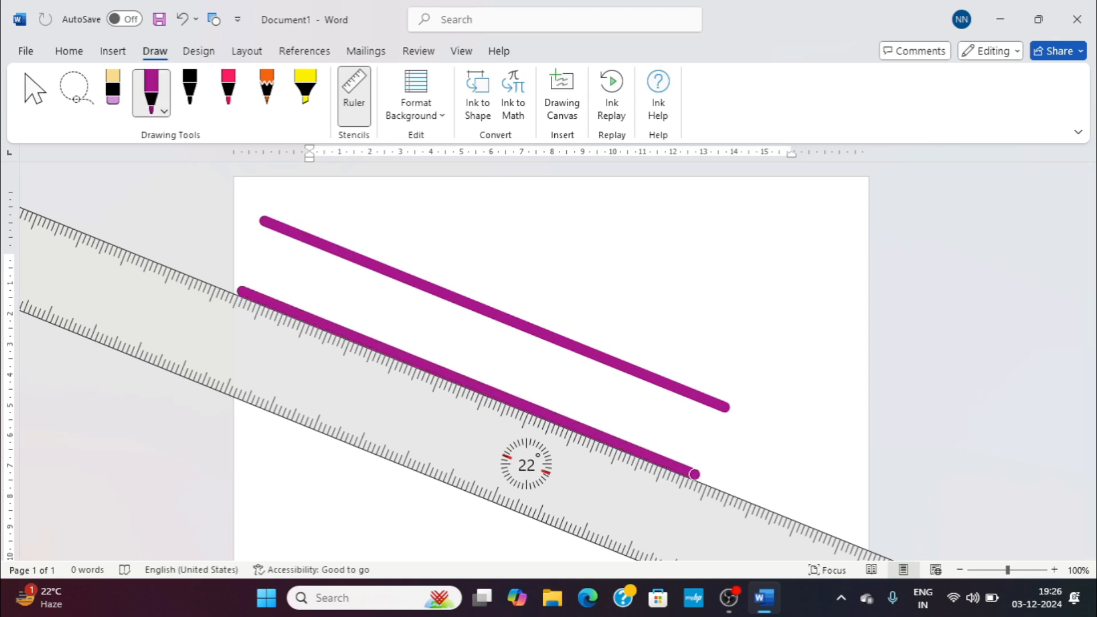
pyautogui.press('Escape')
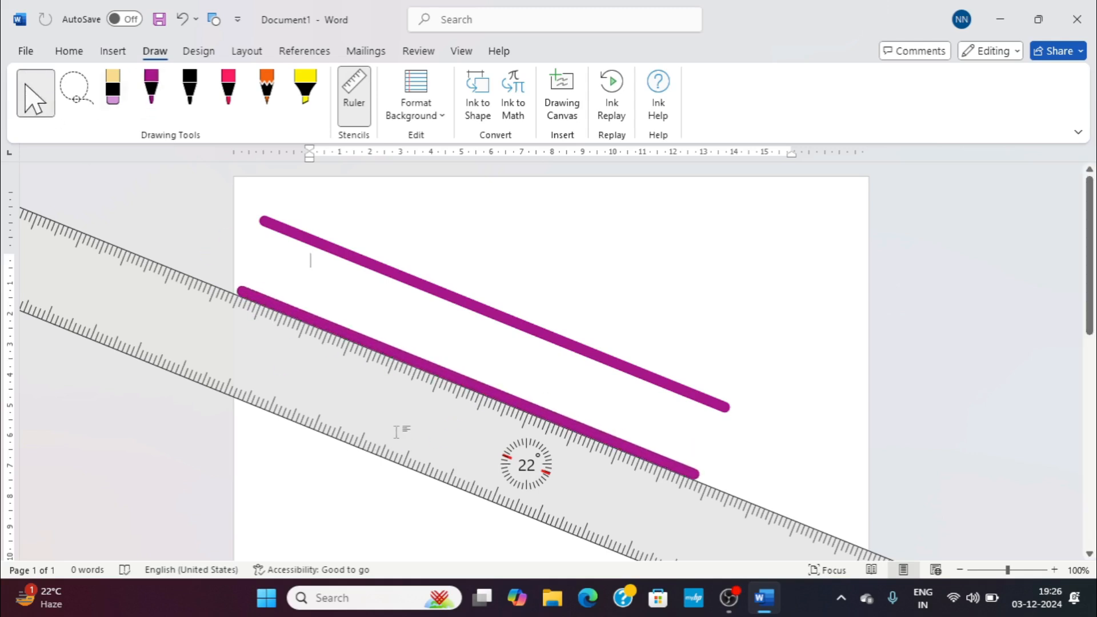
# Step: Slide the ruler down the page and back up until it covers both purple lines
pyautogui.moveTo(396, 433); pyautogui.dragTo(363, 526)
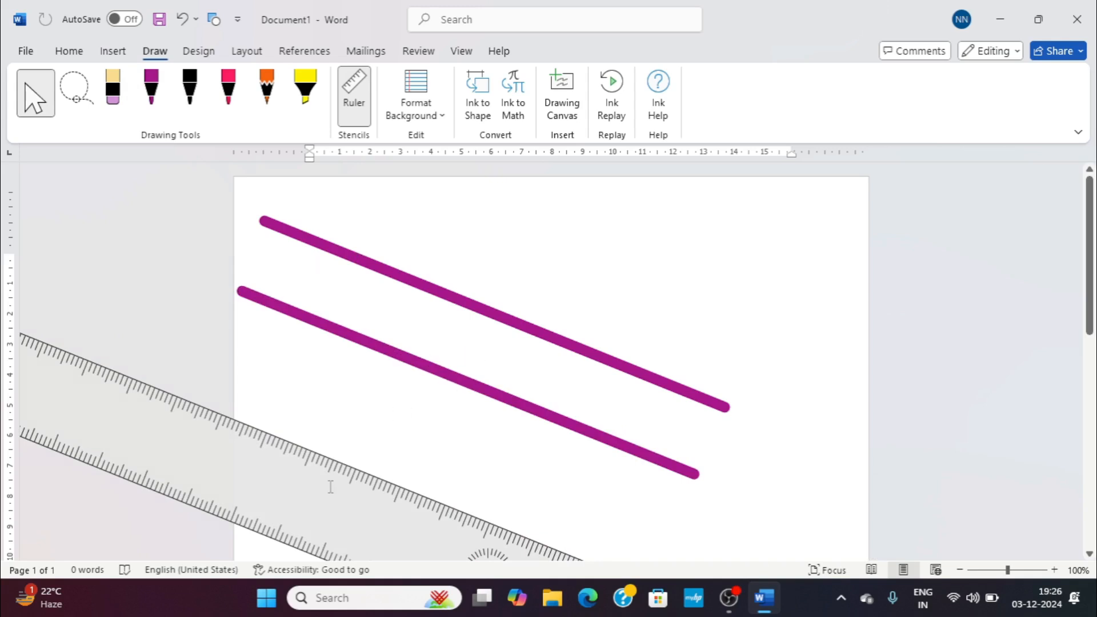
pyautogui.moveTo(330, 486)
pyautogui.mouseDown()
pyautogui.moveTo(361, 428)
pyautogui.moveTo(363, 351)
pyautogui.mouseUp()
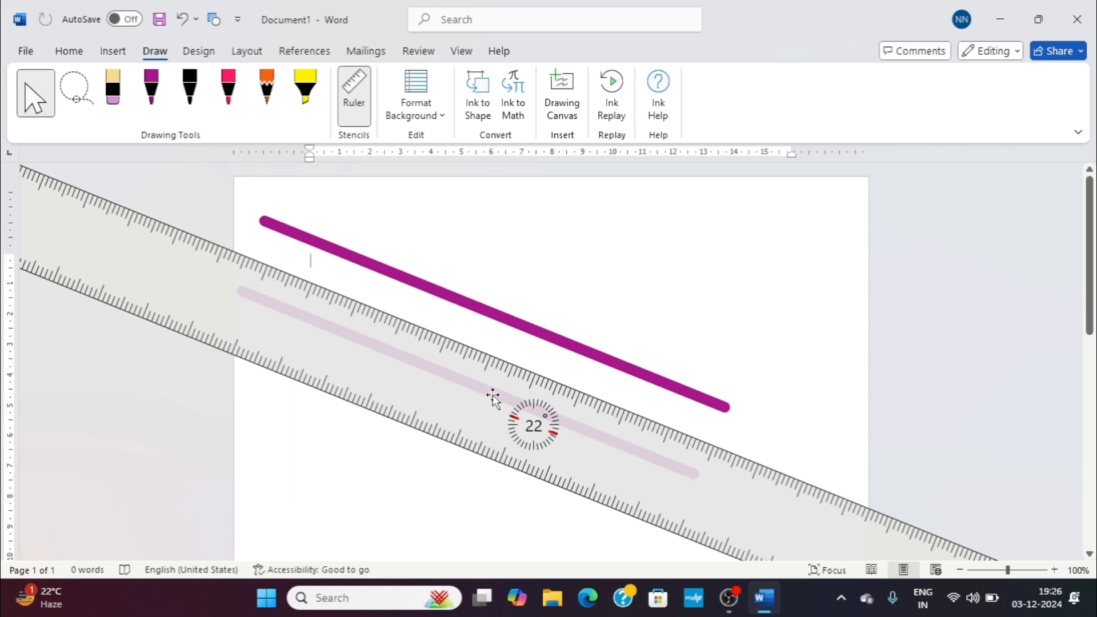
pyautogui.moveTo(493, 396); pyautogui.dragTo(491, 352)
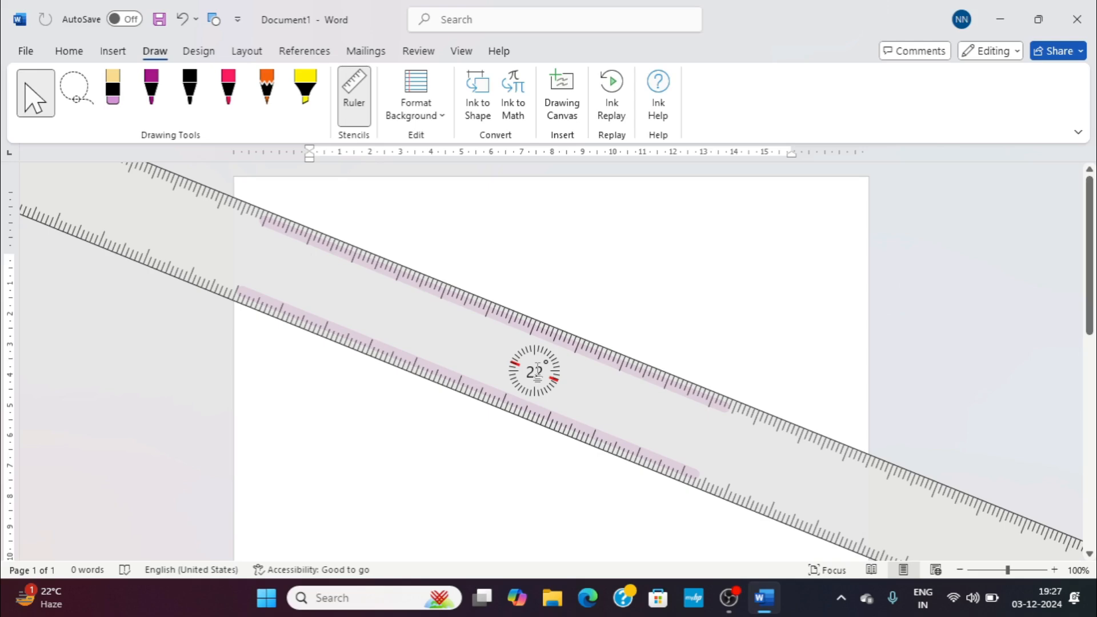
# Step: Rotate the ruler back and forth through various angles and leave it rising to the right at 43°
pyautogui.scroll(-20, 538, 371)
pyautogui.scroll(20, 537, 372)
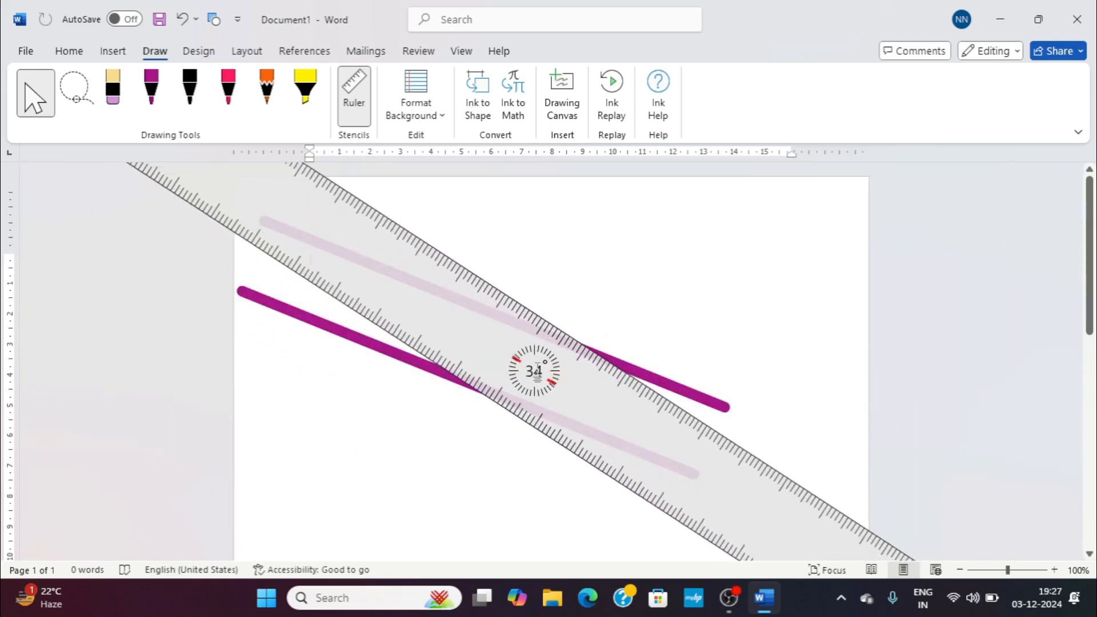
pyautogui.scroll(-20, 538, 372)
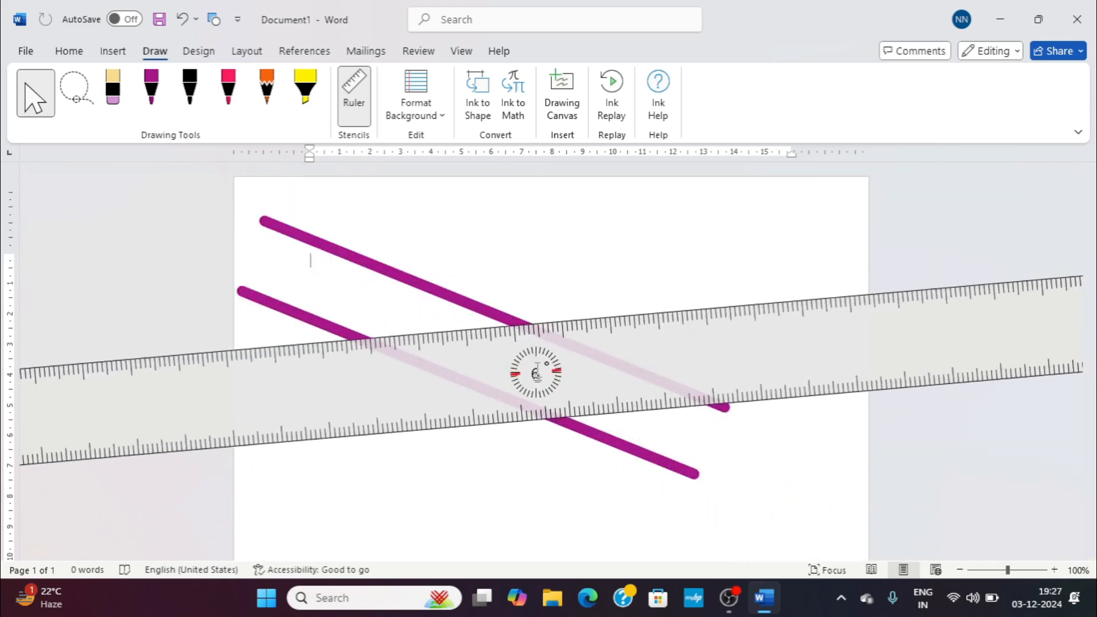
pyautogui.scroll(20, 536, 372)
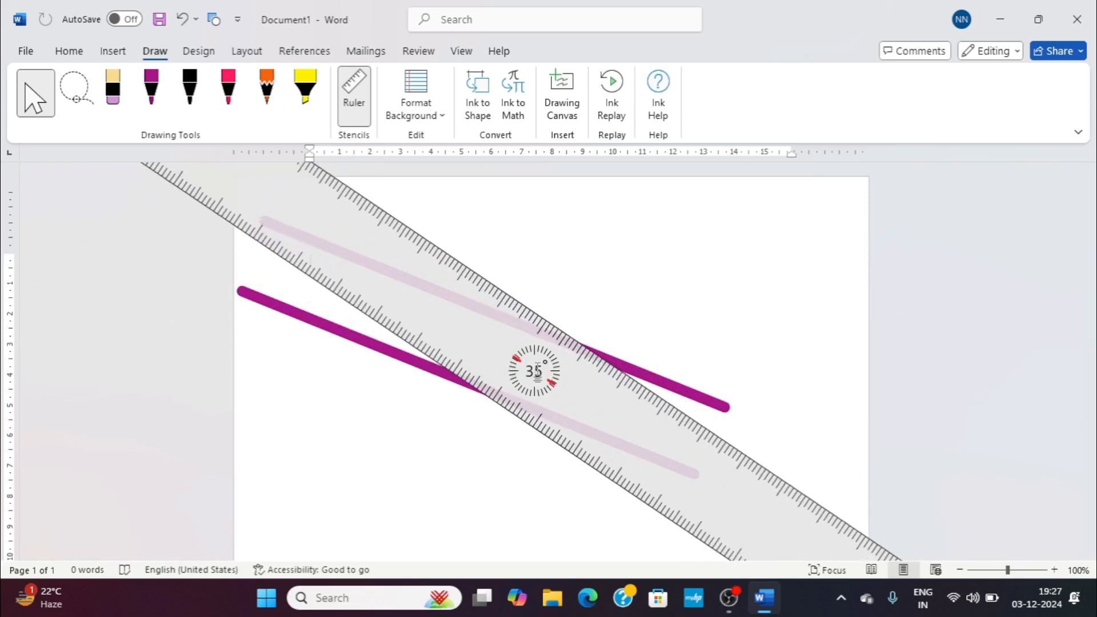
pyautogui.scroll(1, 537, 373)
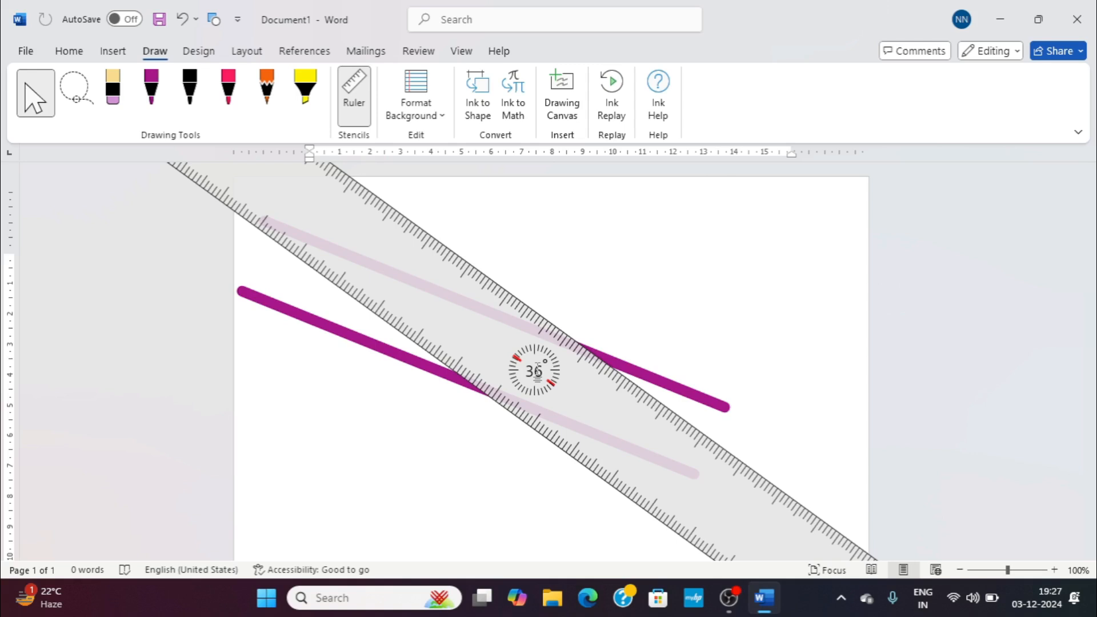
pyautogui.scroll(1, 537, 371)
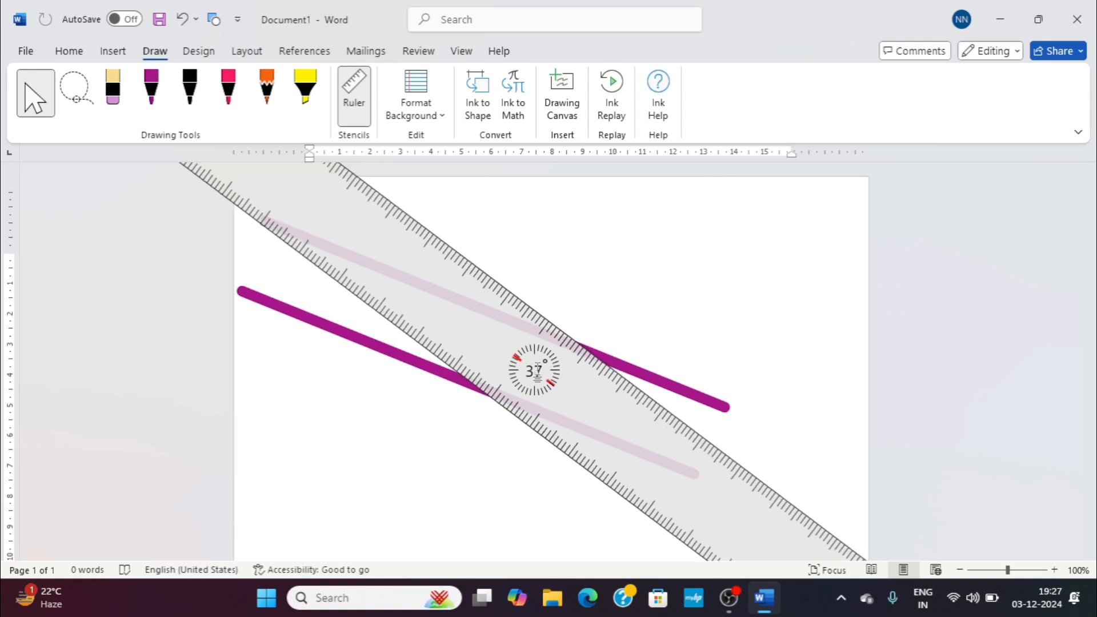
pyautogui.scroll(-6, 537, 372)
pyautogui.scroll(4, 538, 372)
pyautogui.scroll(20, 537, 371)
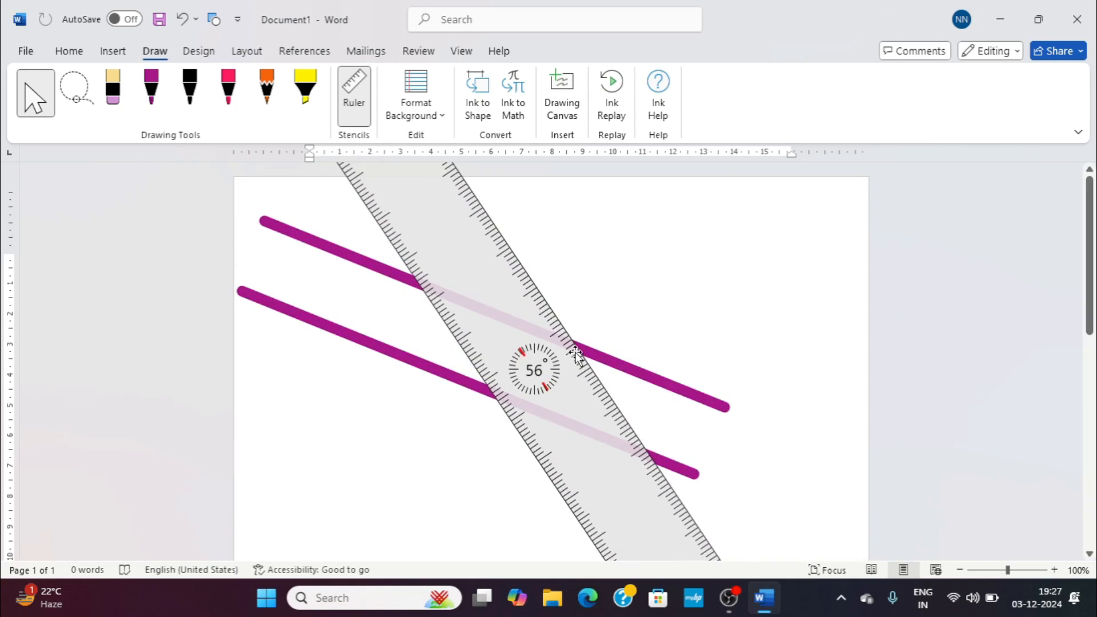
pyautogui.scroll(20, 529, 367)
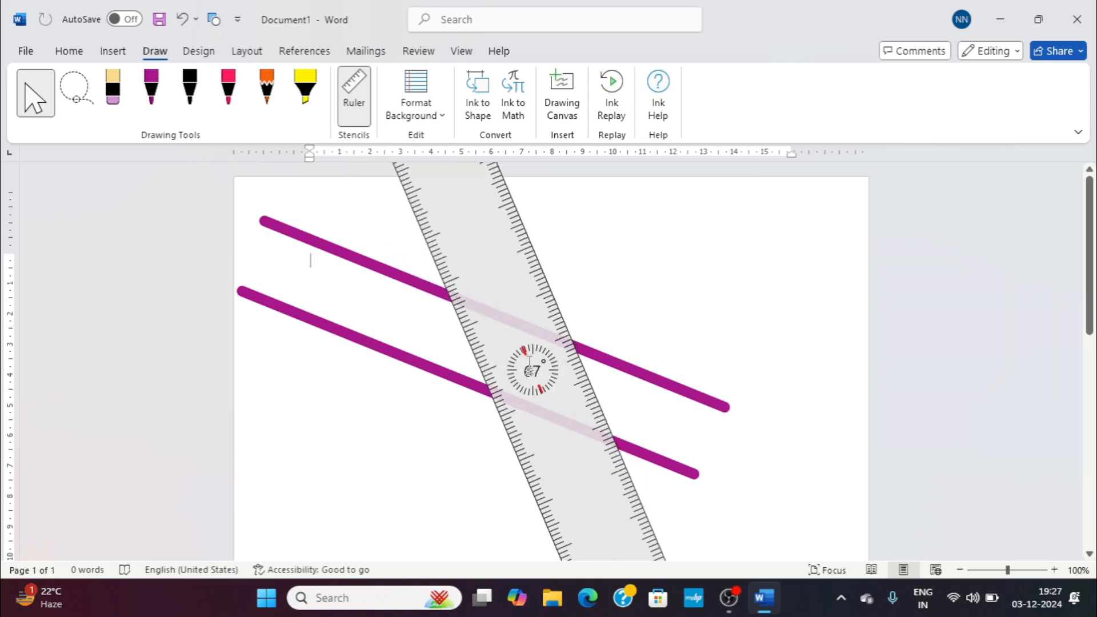
pyautogui.scroll(2, 529, 367)
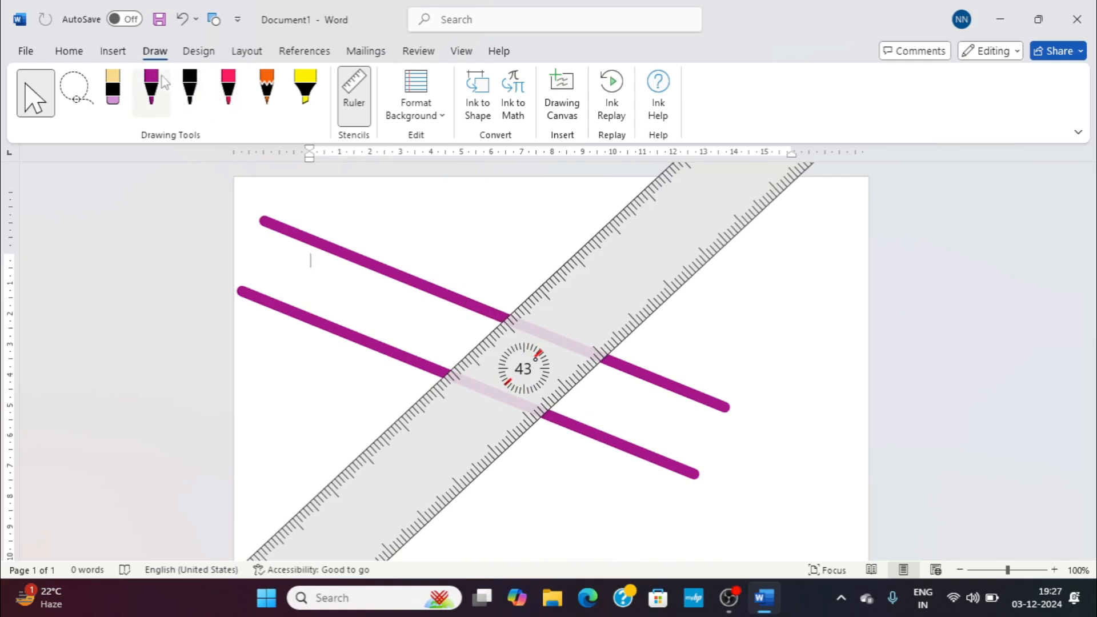
# Step: Draw a purple line along the tilted ruler's lower edge, crossing both parallel lines, and open the purple pen's thickness and colour options
pyautogui.click(152, 89)
pyautogui.moveTo(725, 252); pyautogui.dragTo(487, 473)
pyautogui.click(152, 92)
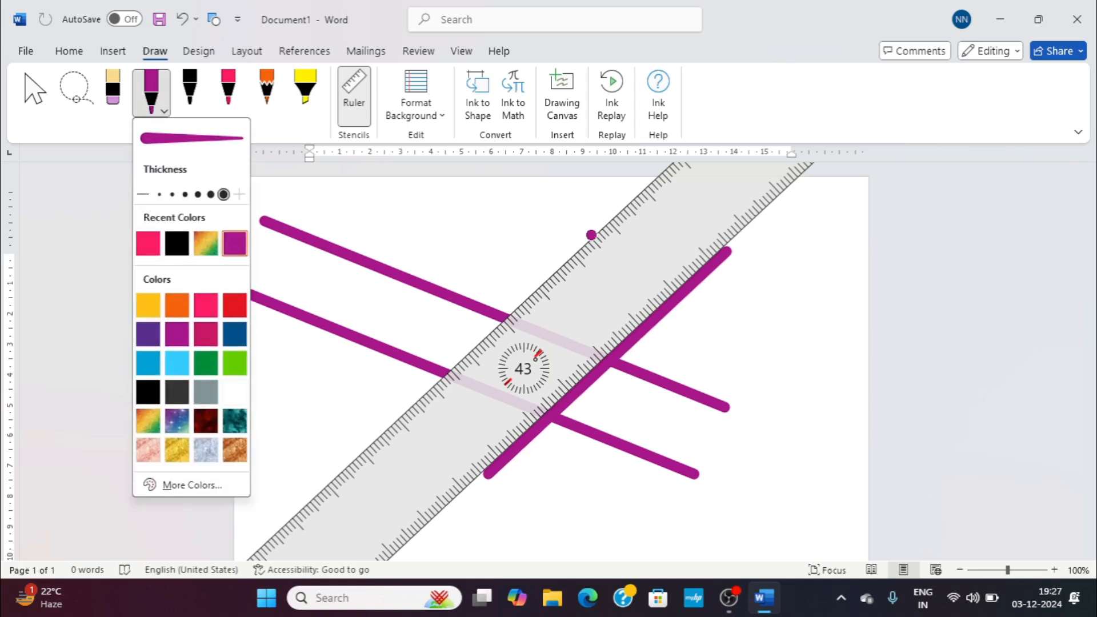
# Step: Draw a purple line along the tilted ruler's upper edge, add a dot above it, and slide the ruler away toward the page's lower-right corner
pyautogui.moveTo(594, 230); pyautogui.dragTo(361, 443)
pyautogui.click(446, 198)
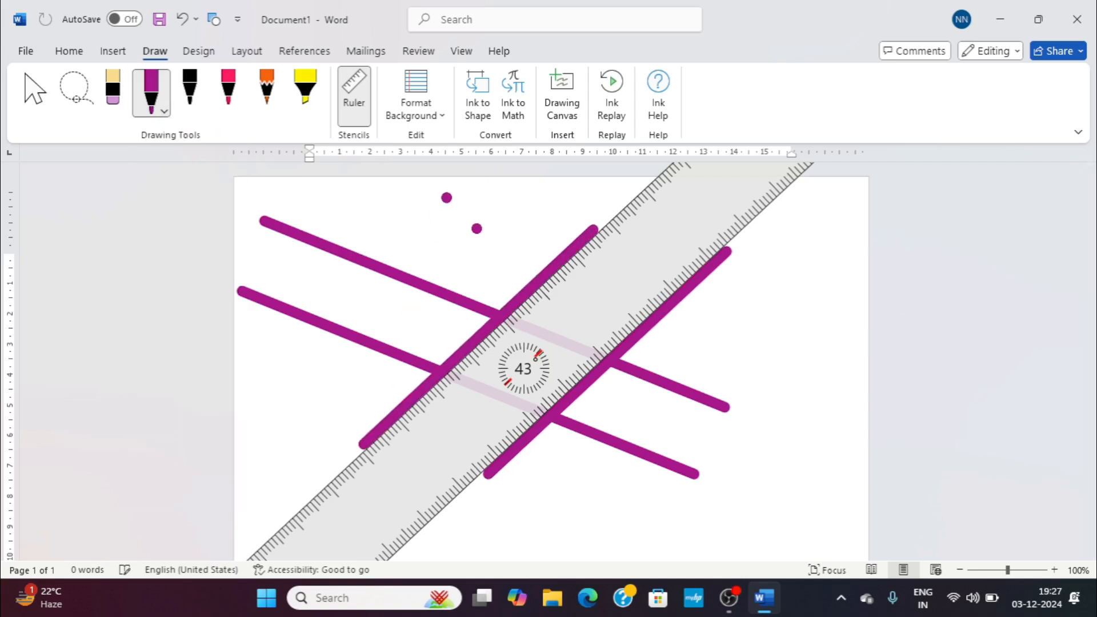
pyautogui.click(35, 91)
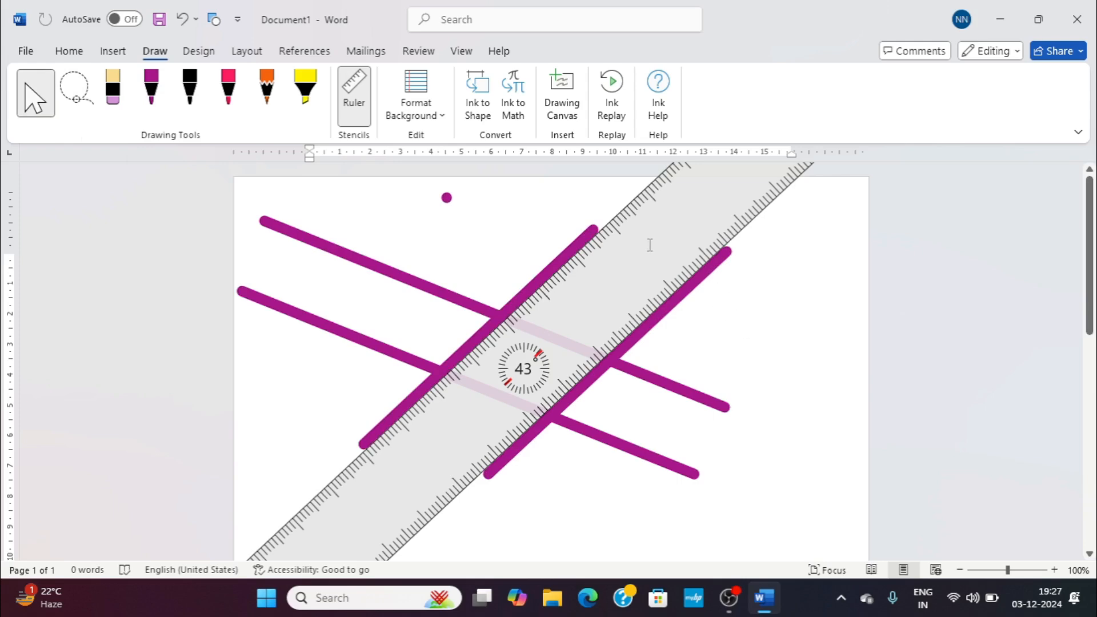
pyautogui.moveTo(649, 245)
pyautogui.mouseDown()
pyautogui.moveTo(712, 362)
pyautogui.moveTo(777, 375)
pyautogui.mouseUp()
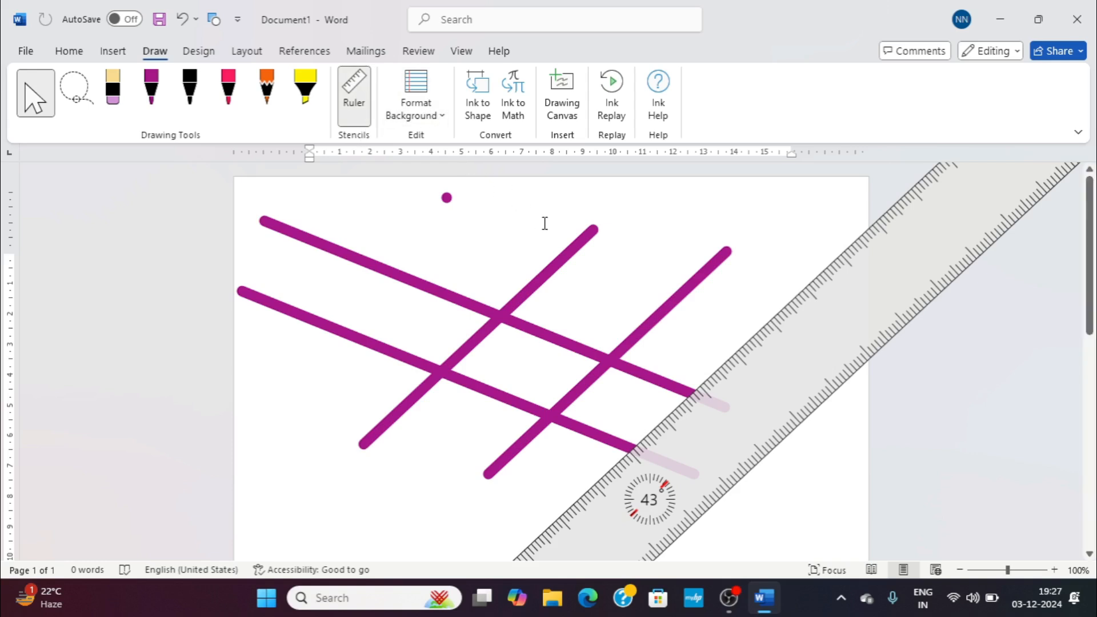
# Step: Delete all the ink on the page and hide the ruler
pyautogui.hotkey('ctrl', 'a')
pyautogui.press('Delete')
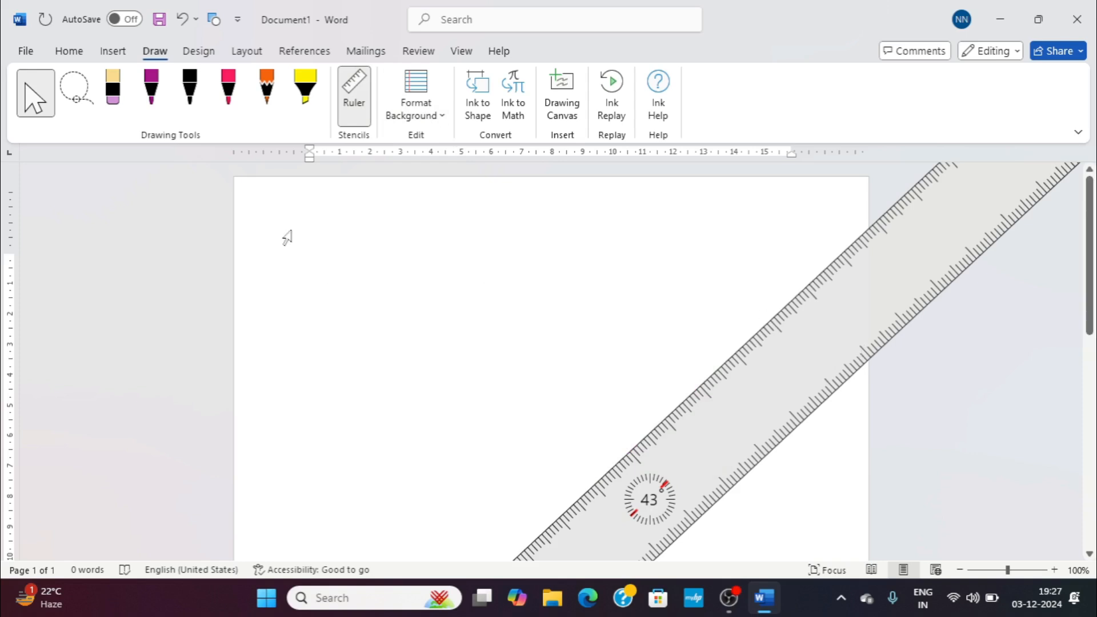
pyautogui.click(354, 94)
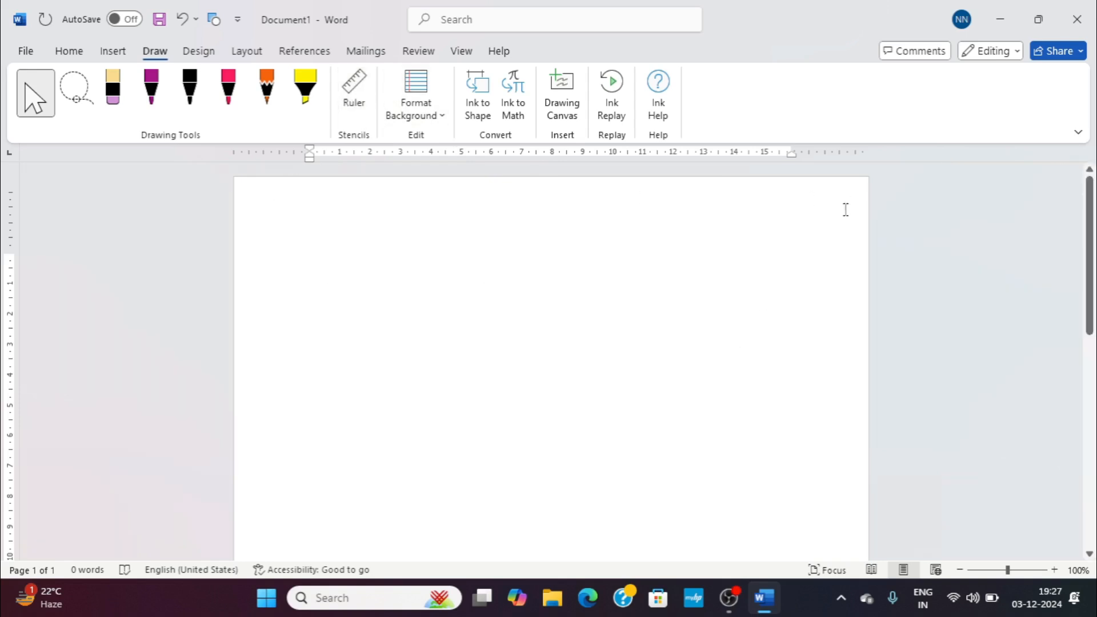
# Step: Apply the second-narrowest rule lines to the page background, and replace them with the narrowest rule lines
pyautogui.click(441, 118)
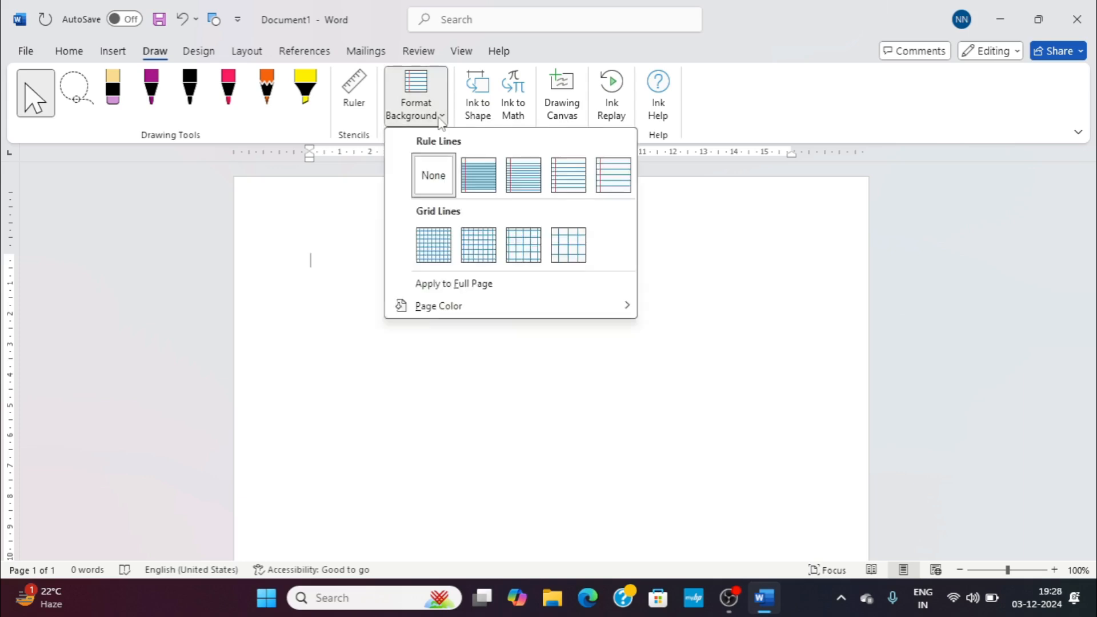
pyautogui.click(516, 187)
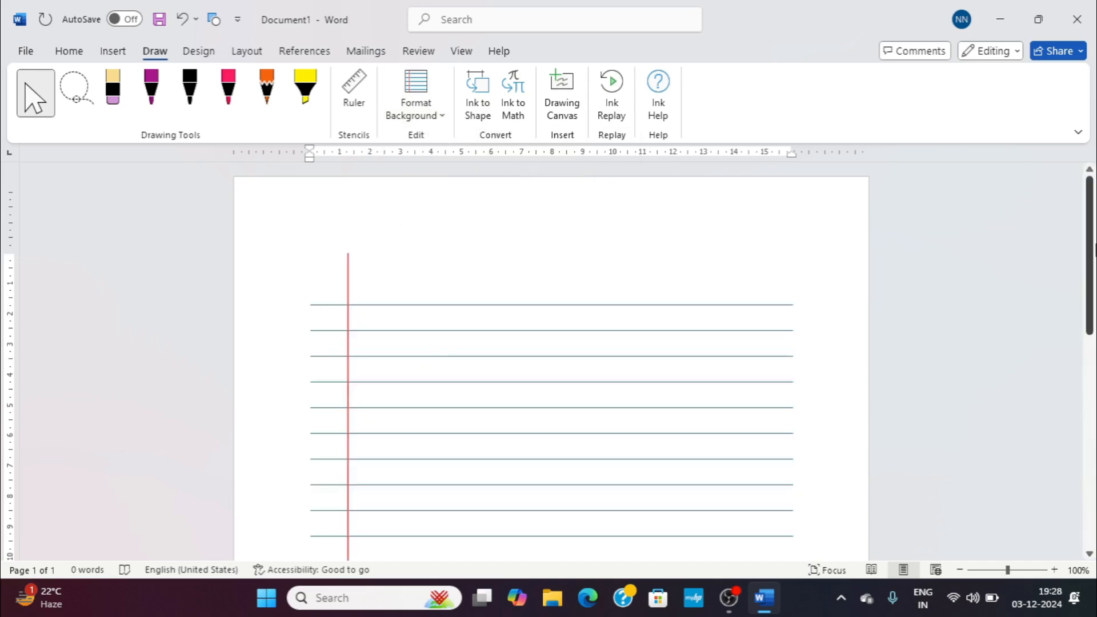
pyautogui.scroll(-1, 1046, 291)
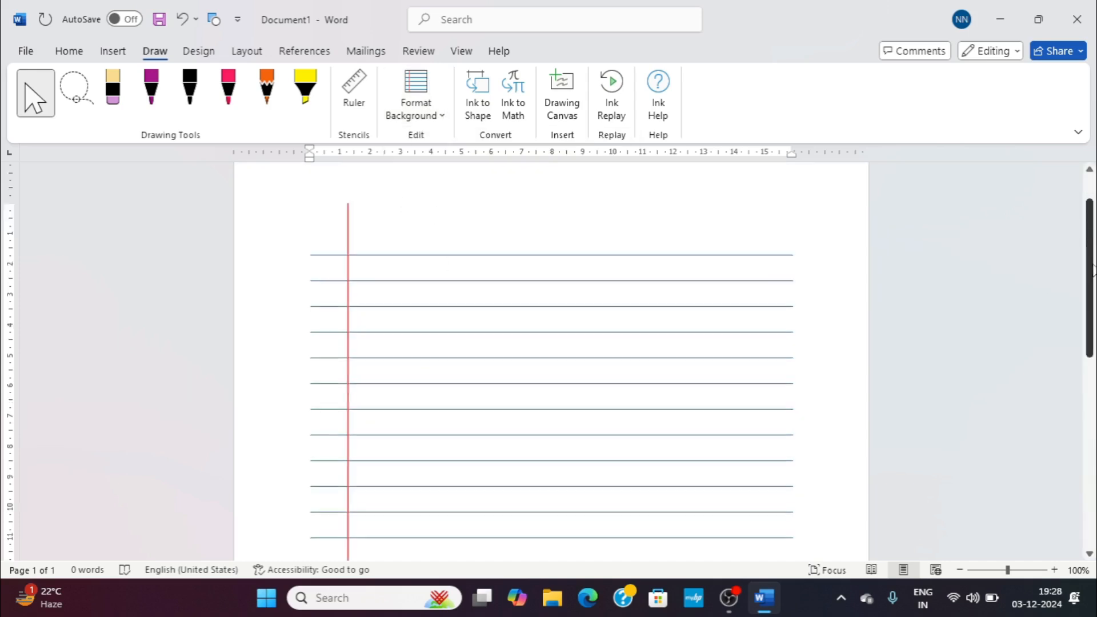
pyautogui.click(416, 106)
pyautogui.click(476, 180)
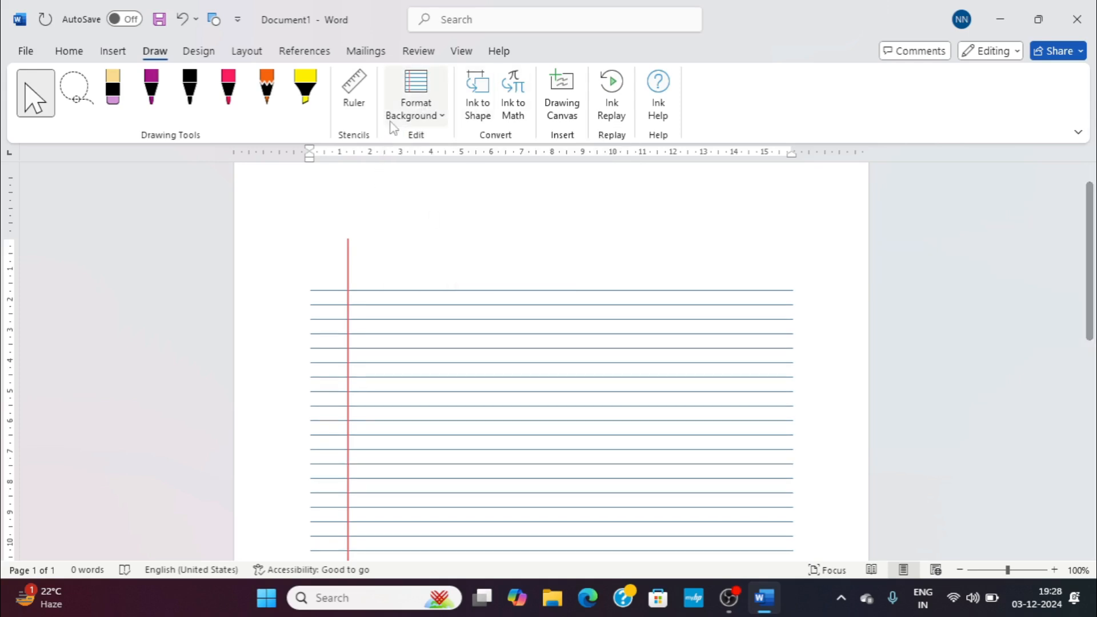
# Step: Change the page background to the second-largest grid lines, and replace them with the smallest grid
pyautogui.click(434, 112)
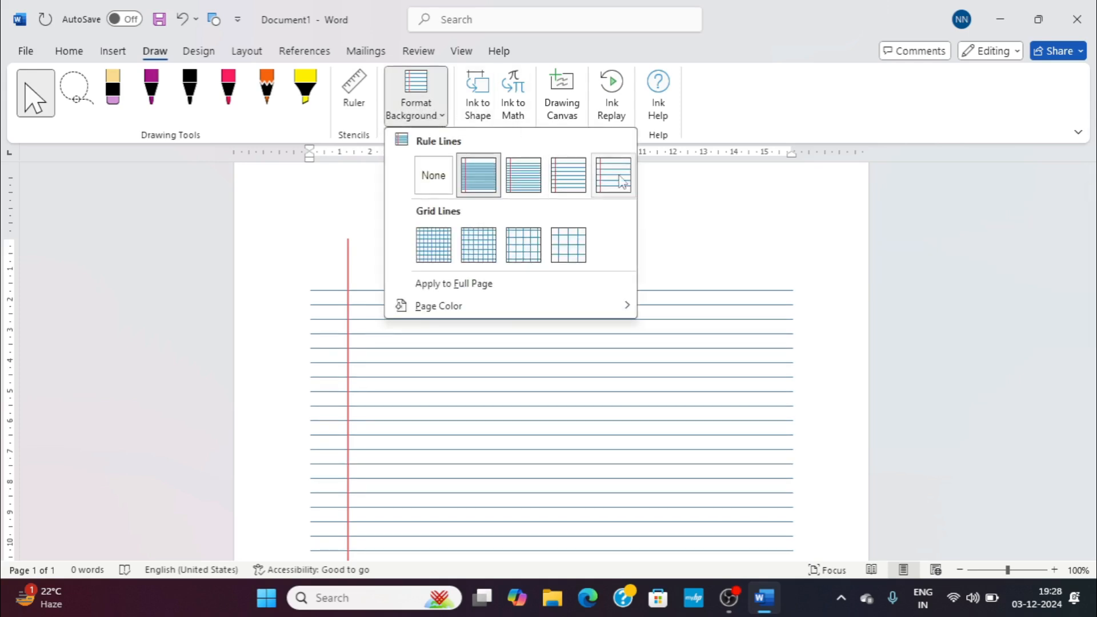
pyautogui.click(522, 246)
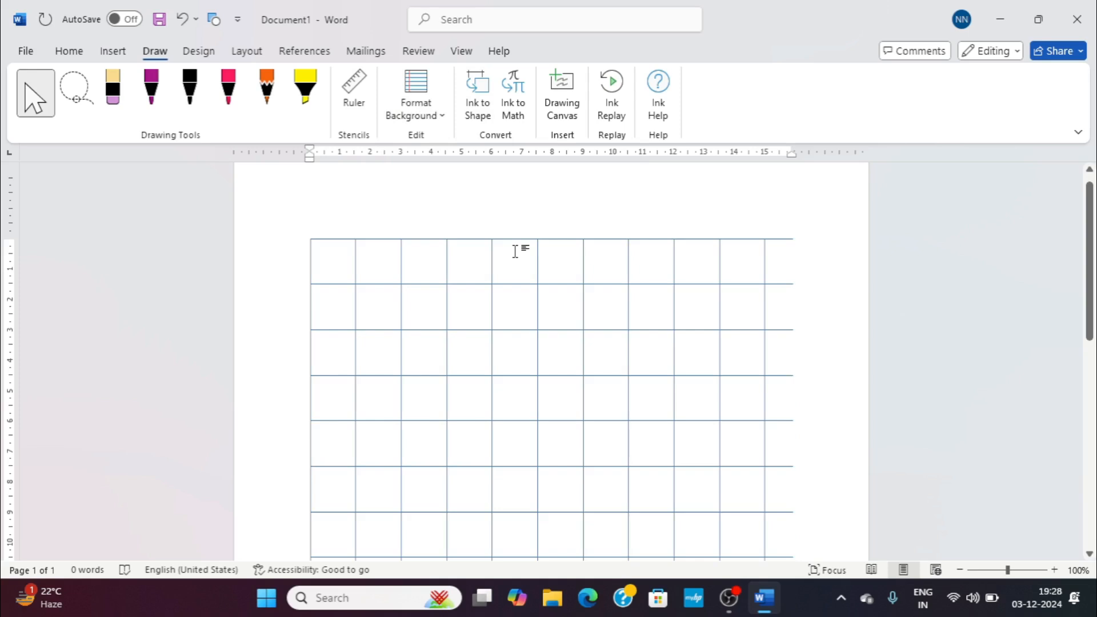
pyautogui.click(437, 117)
pyautogui.click(431, 255)
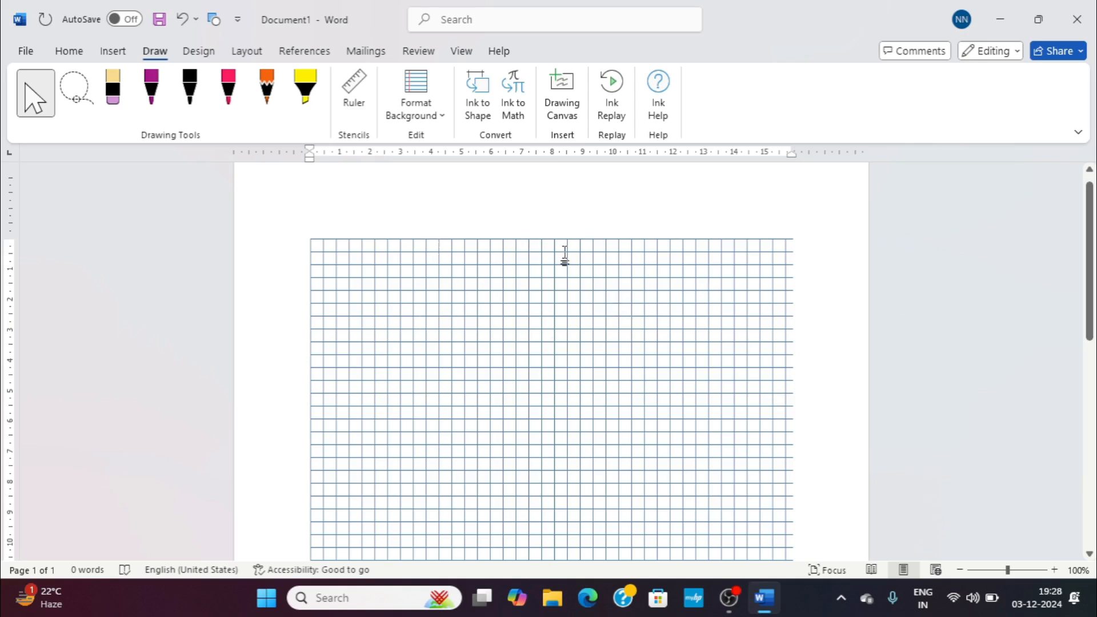
# Step: Extend the grid with Apply to Full Page, and turn that option off again
pyautogui.click(432, 115)
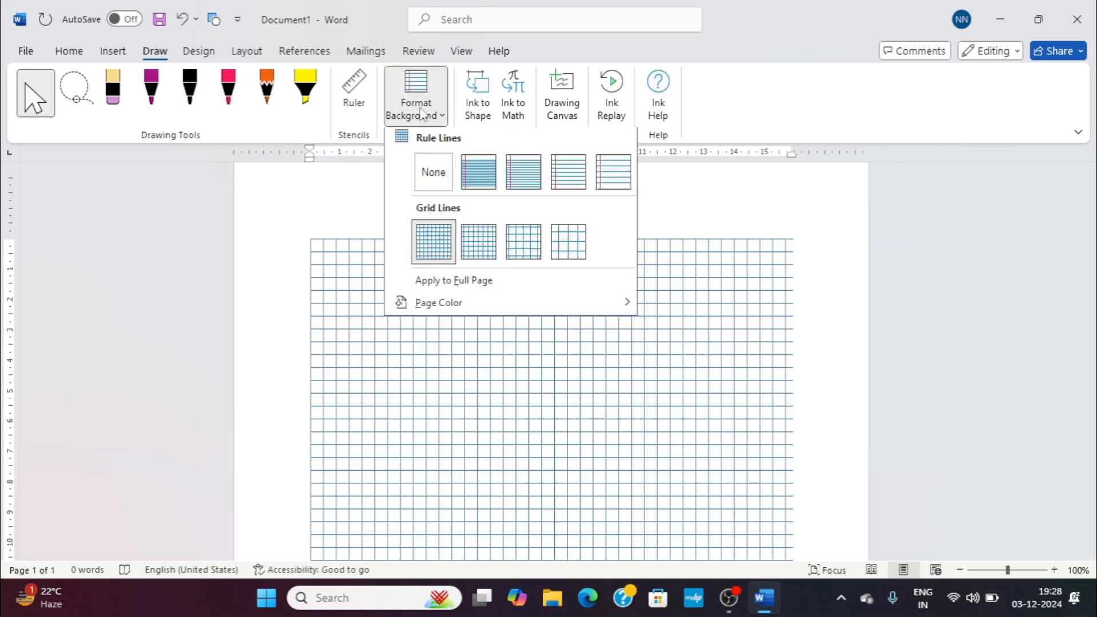
pyautogui.click(458, 285)
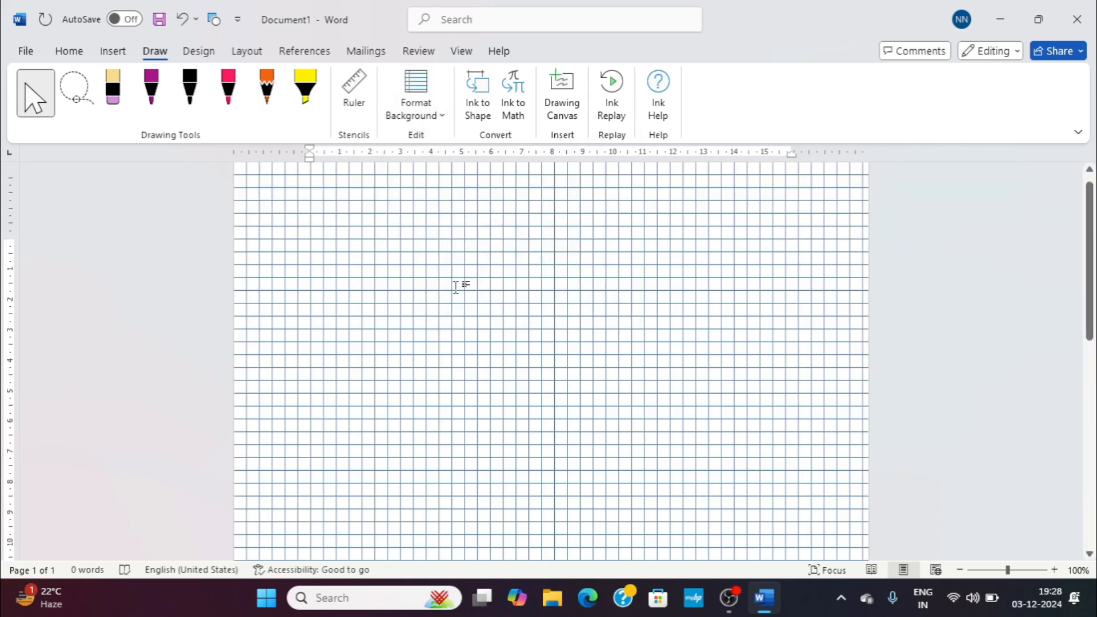
pyautogui.click(411, 103)
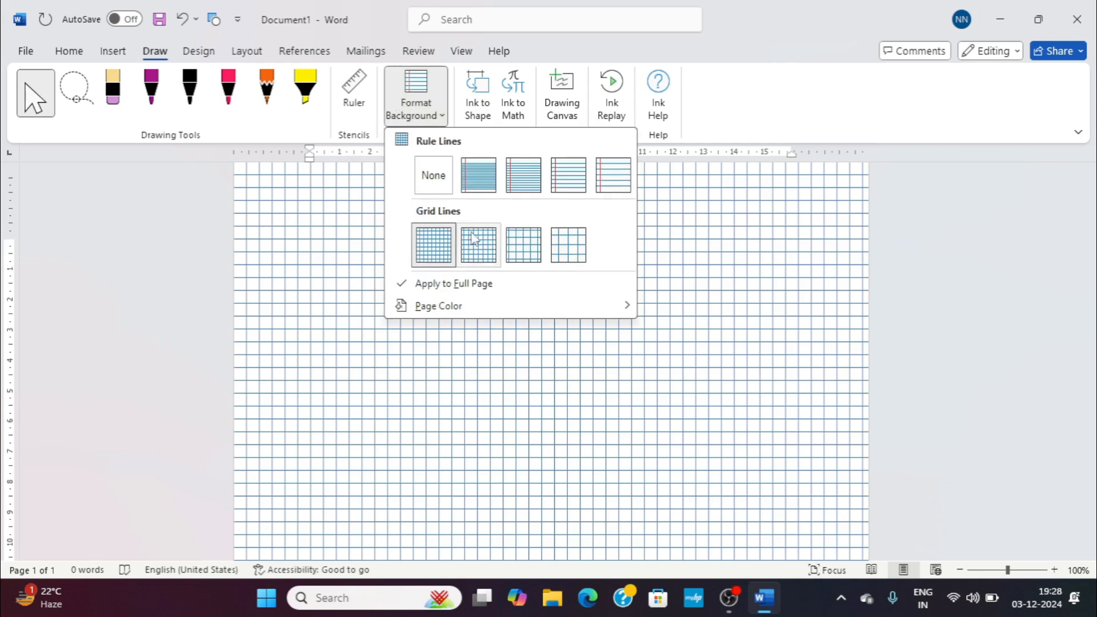
pyautogui.click(457, 284)
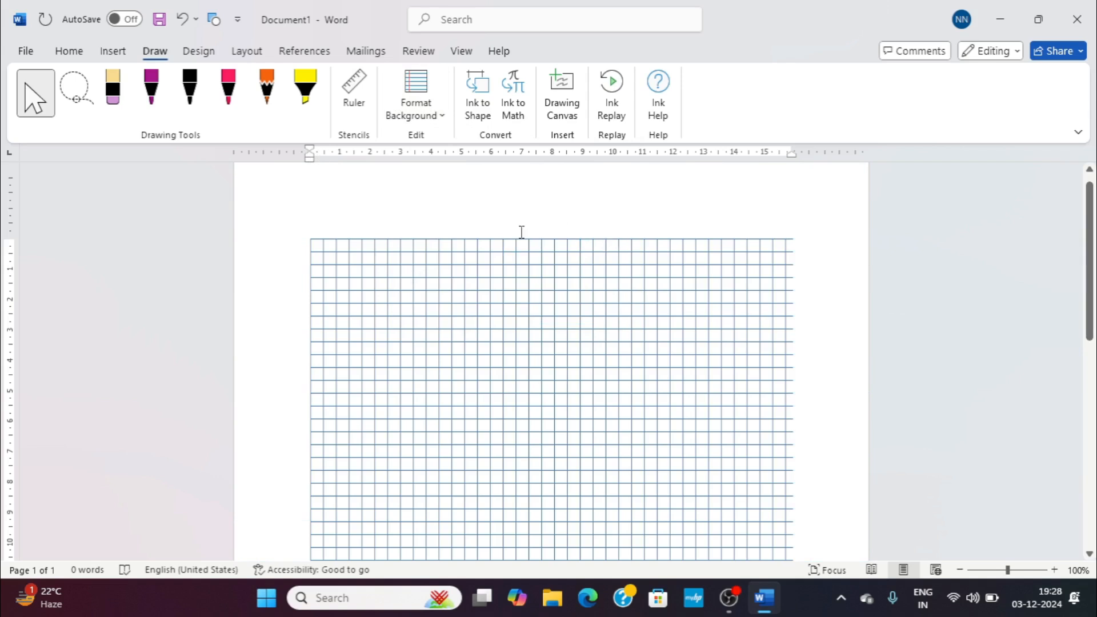
# Step: Remove the grid lines from the background and set the page color to standard yellow
pyautogui.click(416, 97)
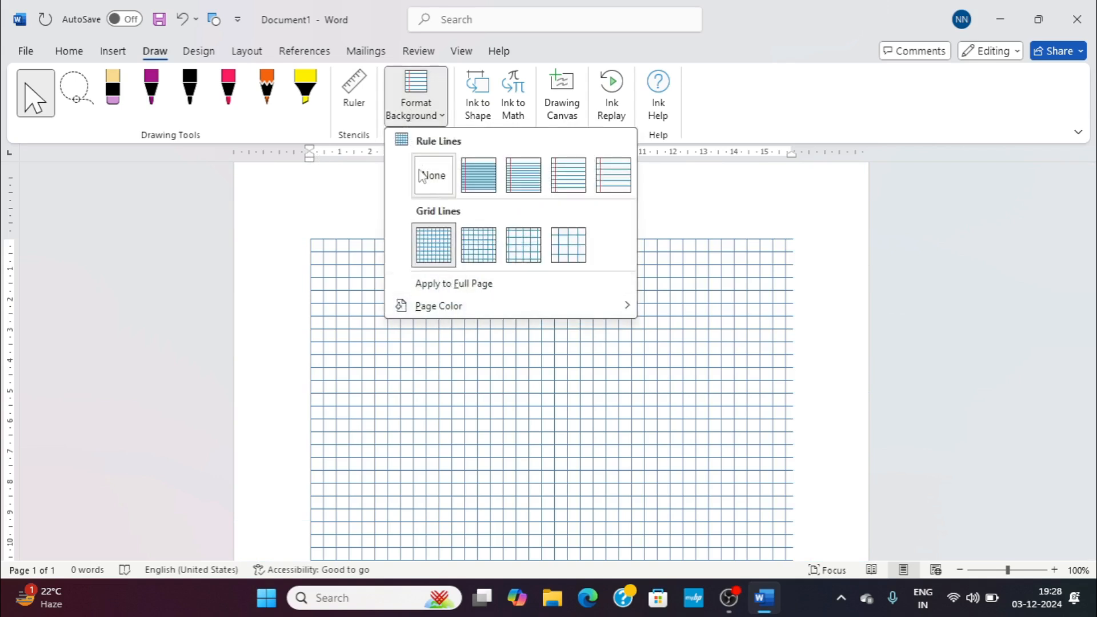
pyautogui.click(422, 175)
pyautogui.click(429, 114)
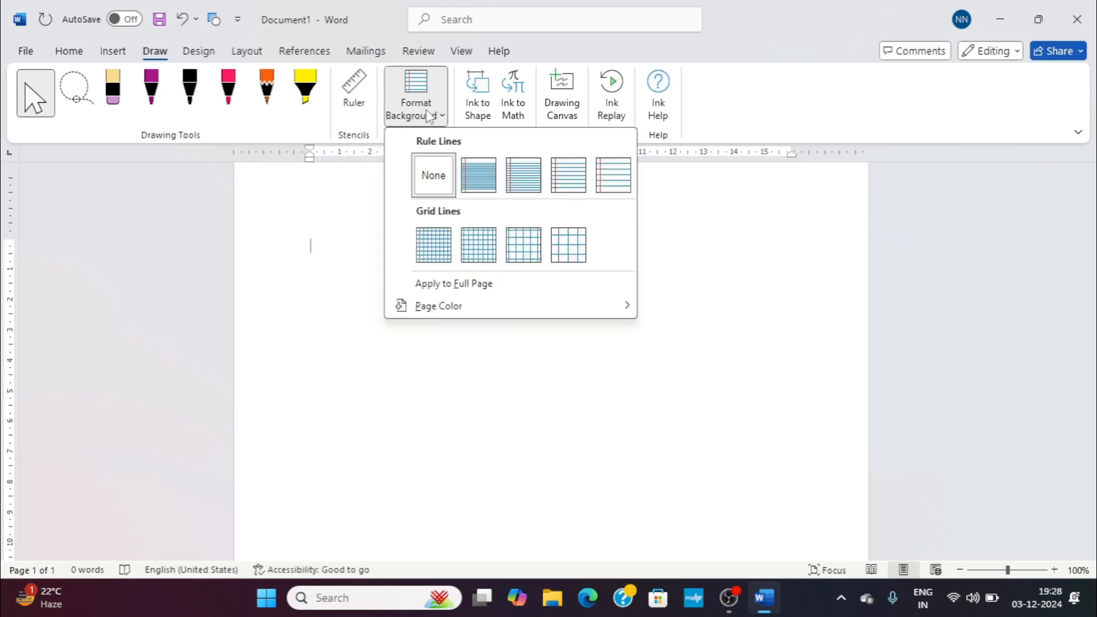
pyautogui.moveTo(464, 313)
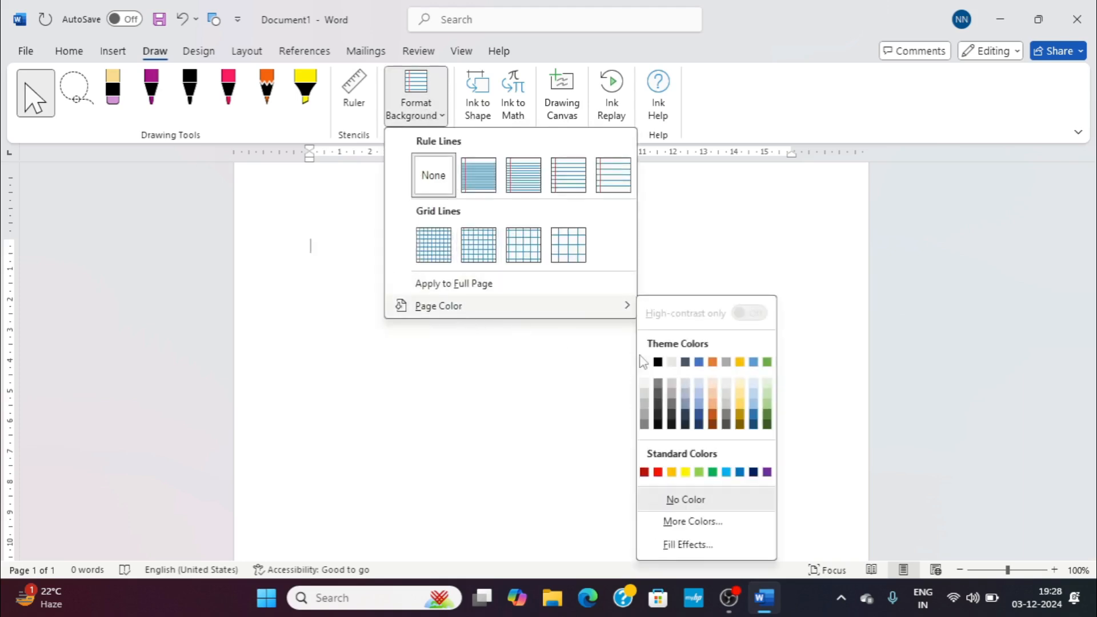
pyautogui.click(689, 474)
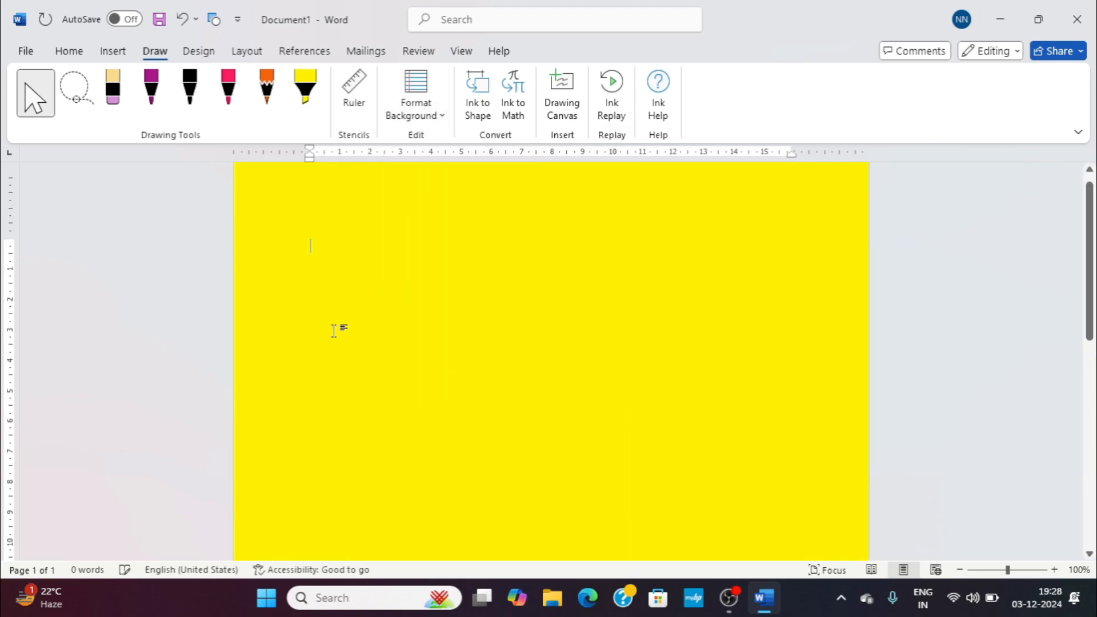
# Step: Add the third rule-line style to the yellow page, and set the rule lines back to None
pyautogui.click(416, 111)
pyautogui.click(568, 175)
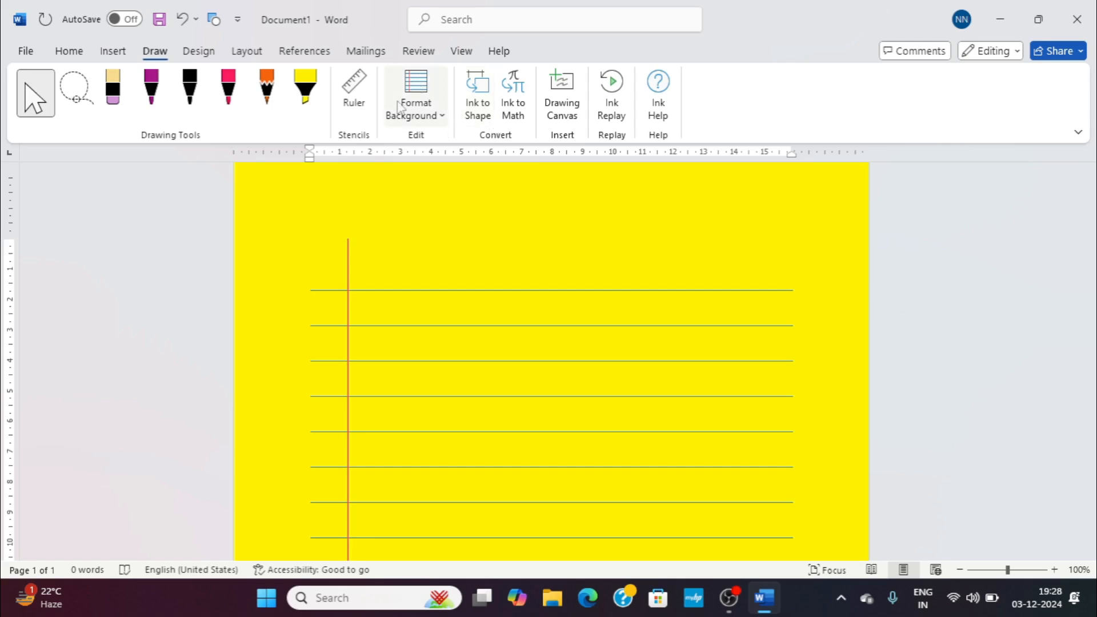
pyautogui.click(441, 116)
pyautogui.click(433, 182)
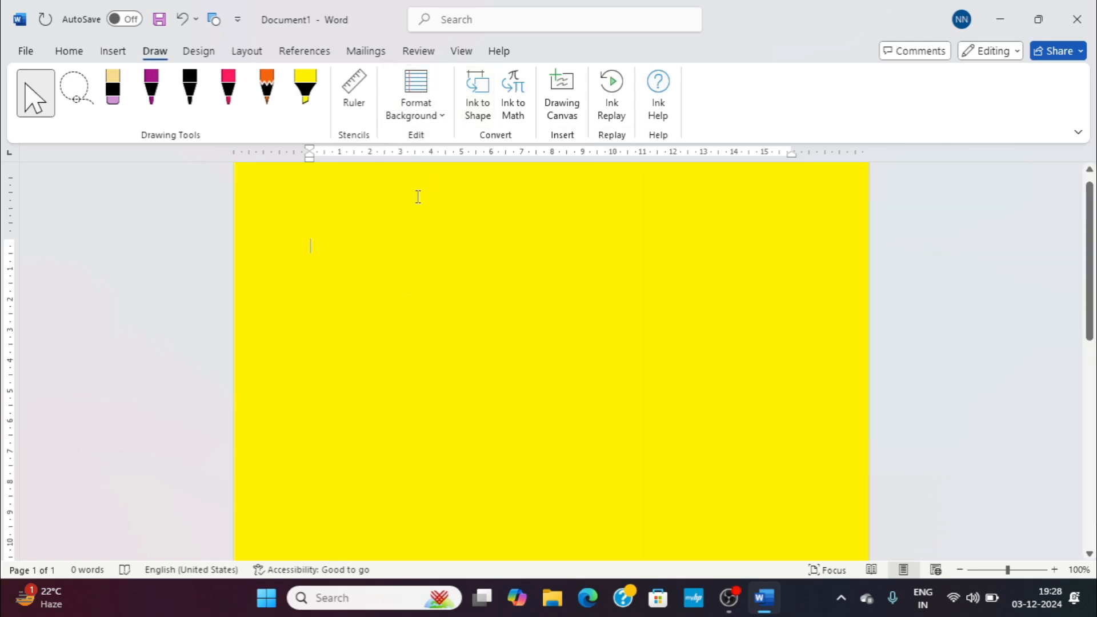
pyautogui.click(427, 90)
pyautogui.click(437, 180)
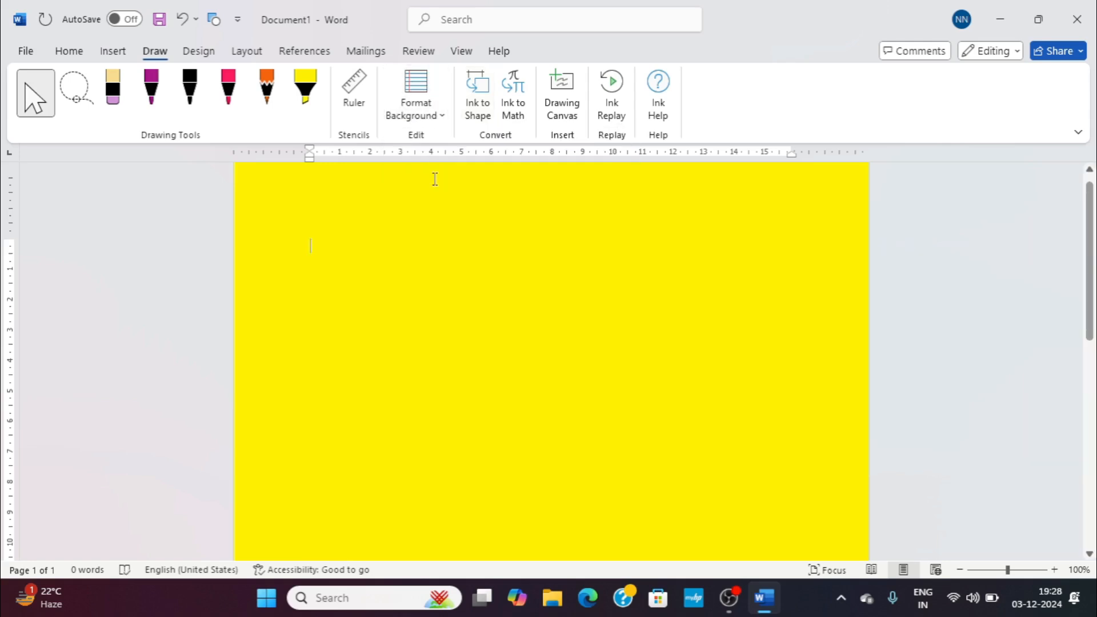
# Step: Change the page color to the light gray theme color, and reset it to No Color
pyautogui.click(452, 116)
pyautogui.moveTo(448, 307)
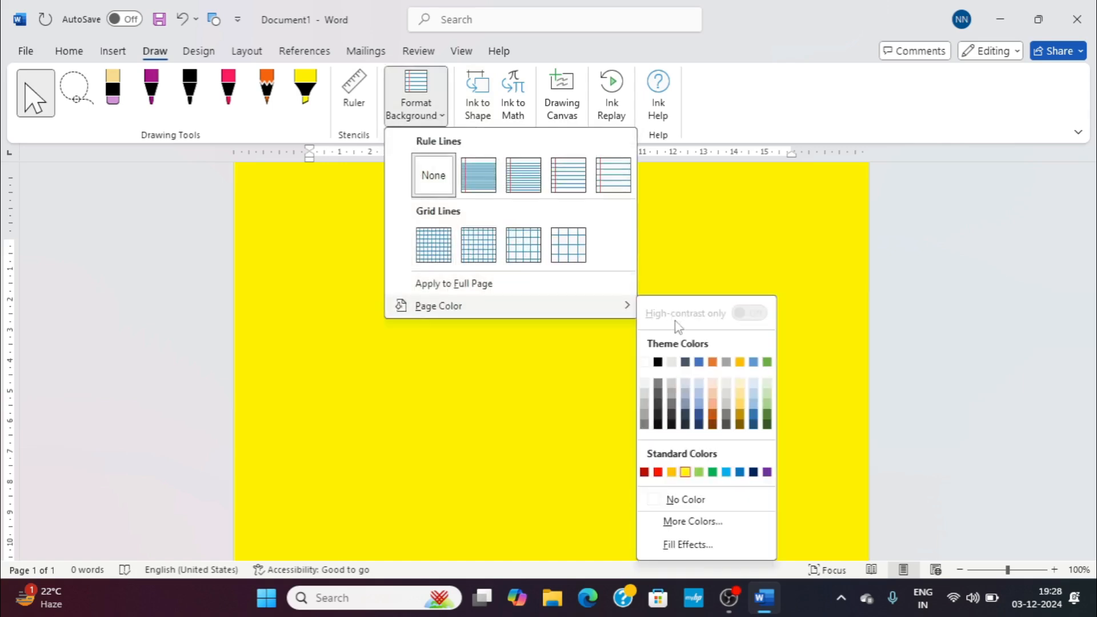
pyautogui.click(672, 362)
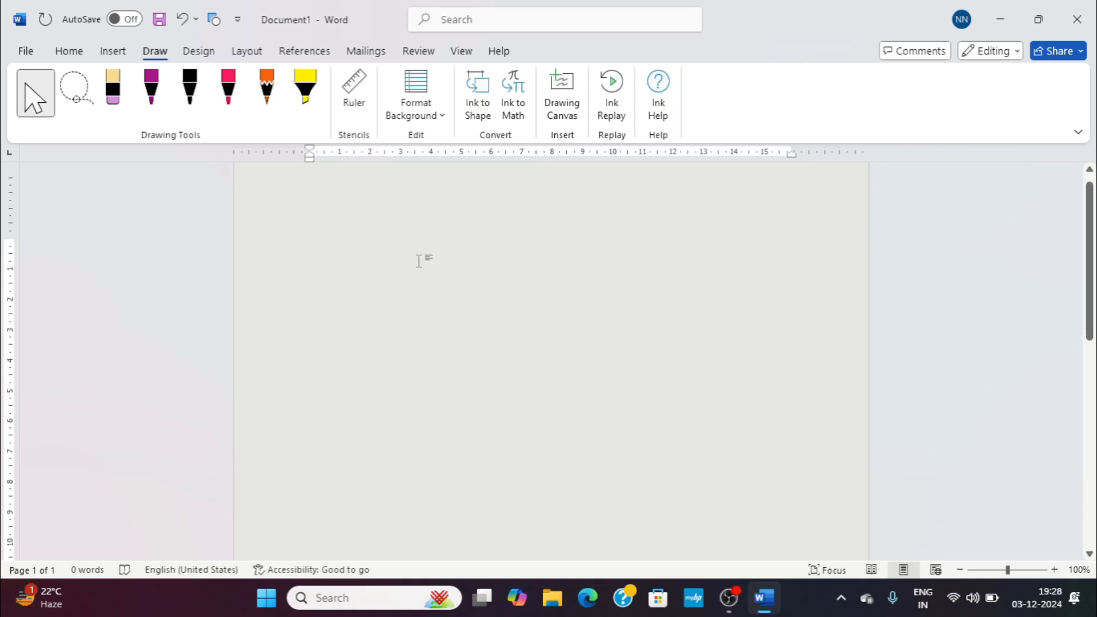
pyautogui.click(432, 113)
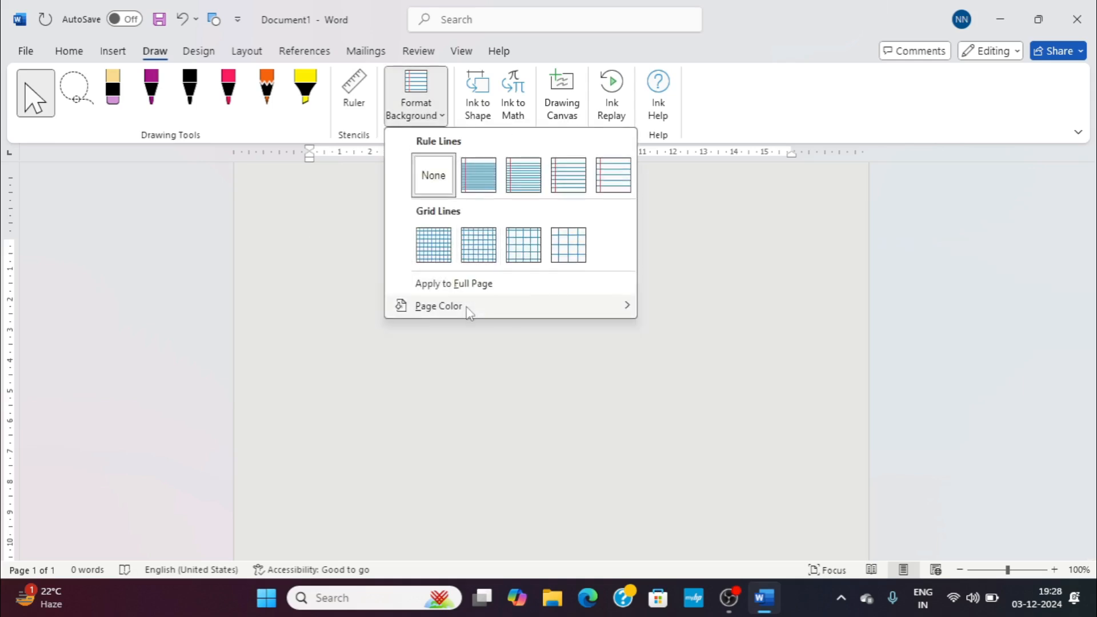
pyautogui.moveTo(465, 309)
pyautogui.click(688, 500)
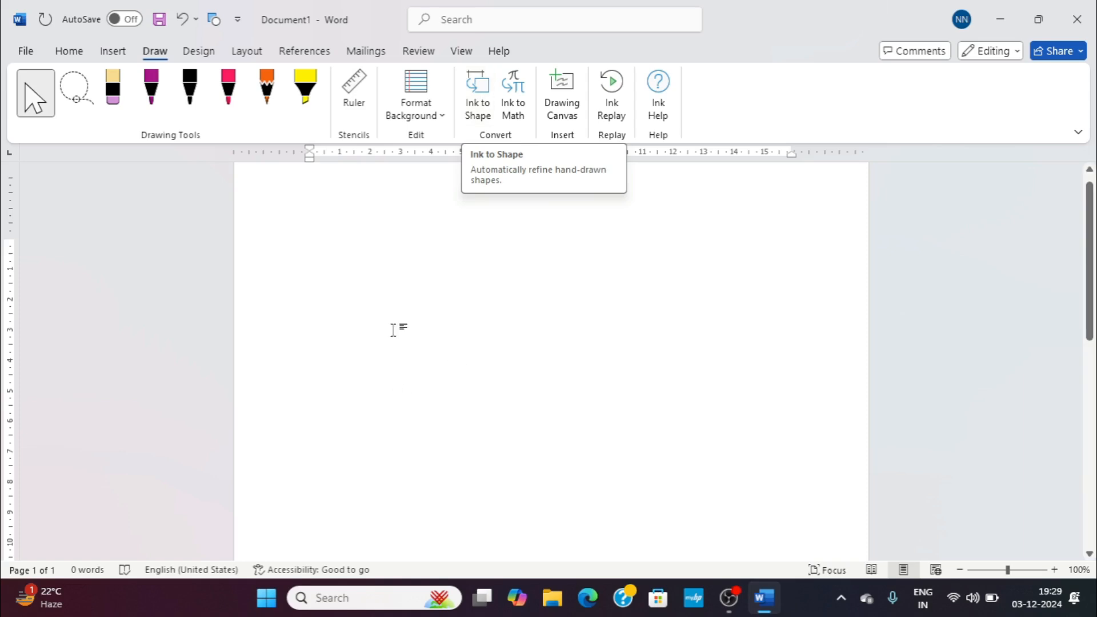
# Step: Turn on Ink to Shape and draw an ellipse, an uneven four-sided outline, a small rectangle and a square with the purple pen
pyautogui.click(477, 87)
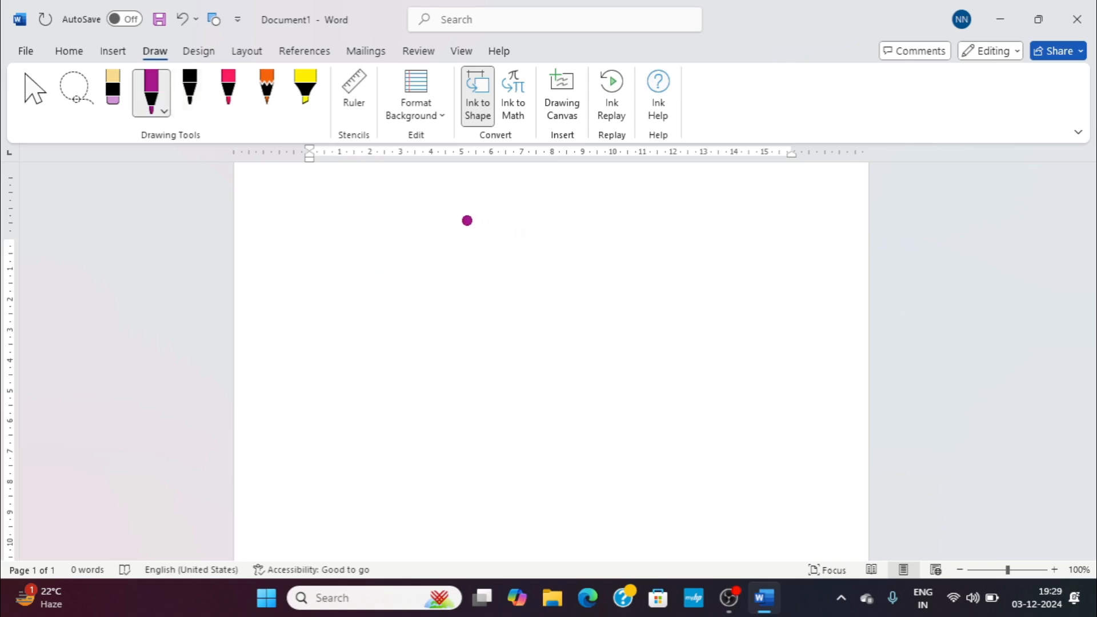
pyautogui.moveTo(483, 210)
pyautogui.mouseDown()
pyautogui.moveTo(450, 208)
pyautogui.moveTo(409, 282)
pyautogui.moveTo(536, 289)
pyautogui.moveTo(486, 209)
pyautogui.mouseUp()
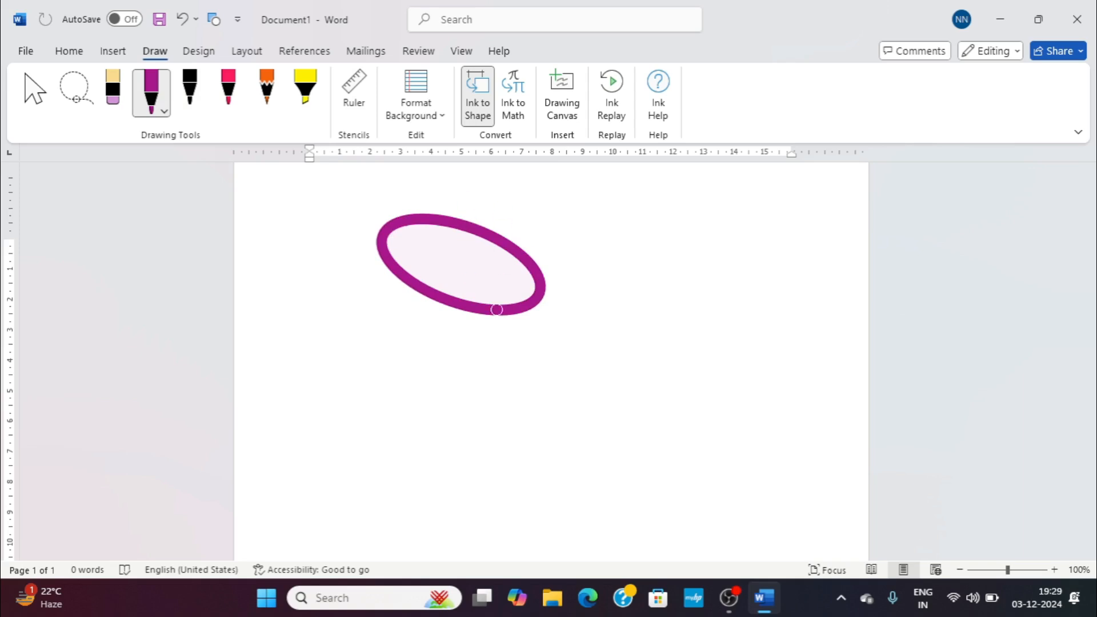
pyautogui.moveTo(623, 207)
pyautogui.mouseDown()
pyautogui.moveTo(702, 213)
pyautogui.moveTo(733, 256)
pyautogui.moveTo(730, 316)
pyautogui.moveTo(639, 316)
pyautogui.moveTo(611, 222)
pyautogui.moveTo(625, 206)
pyautogui.mouseUp()
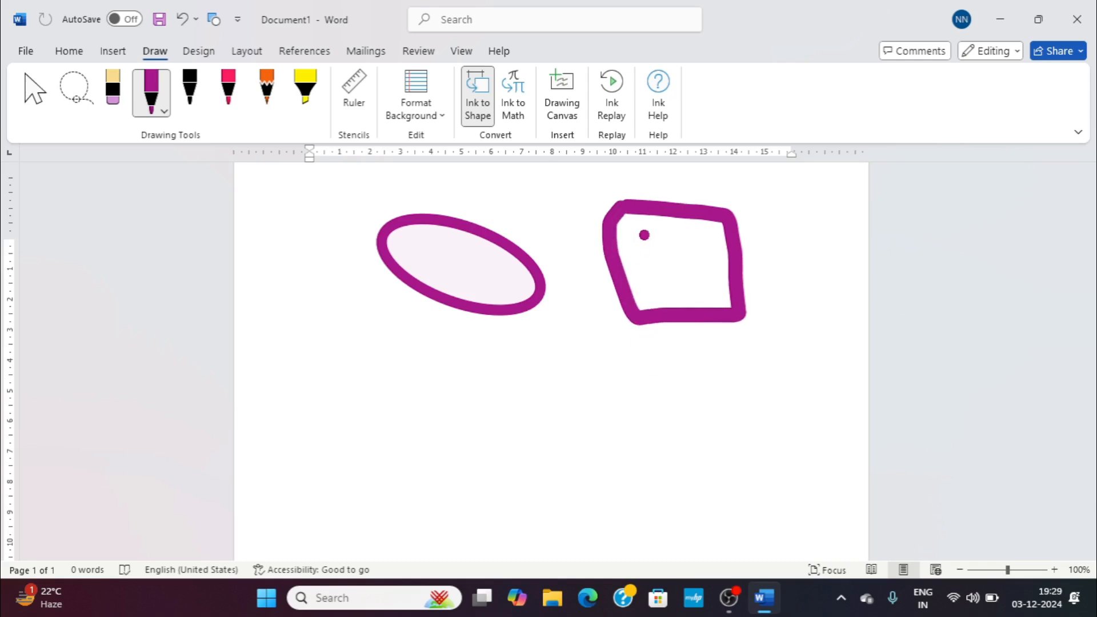
pyautogui.moveTo(506, 355)
pyautogui.mouseDown()
pyautogui.moveTo(532, 360)
pyautogui.moveTo(582, 423)
pyautogui.moveTo(507, 431)
pyautogui.moveTo(496, 351)
pyautogui.mouseUp()
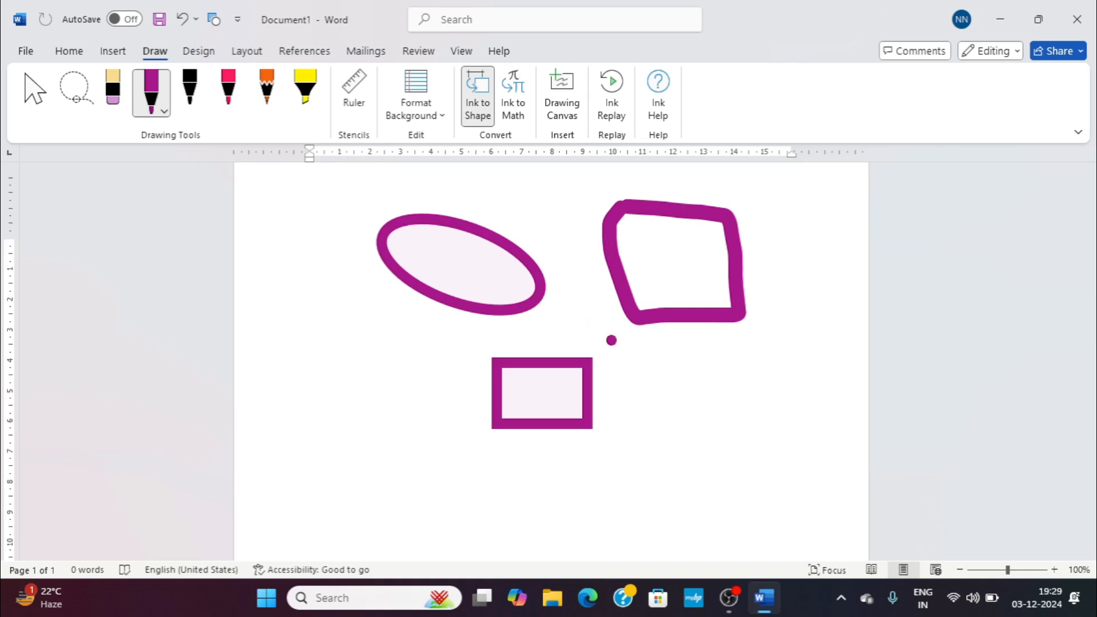
pyautogui.moveTo(651, 356)
pyautogui.mouseDown()
pyautogui.moveTo(743, 359)
pyautogui.moveTo(753, 459)
pyautogui.moveTo(666, 465)
pyautogui.moveTo(657, 356)
pyautogui.mouseUp()
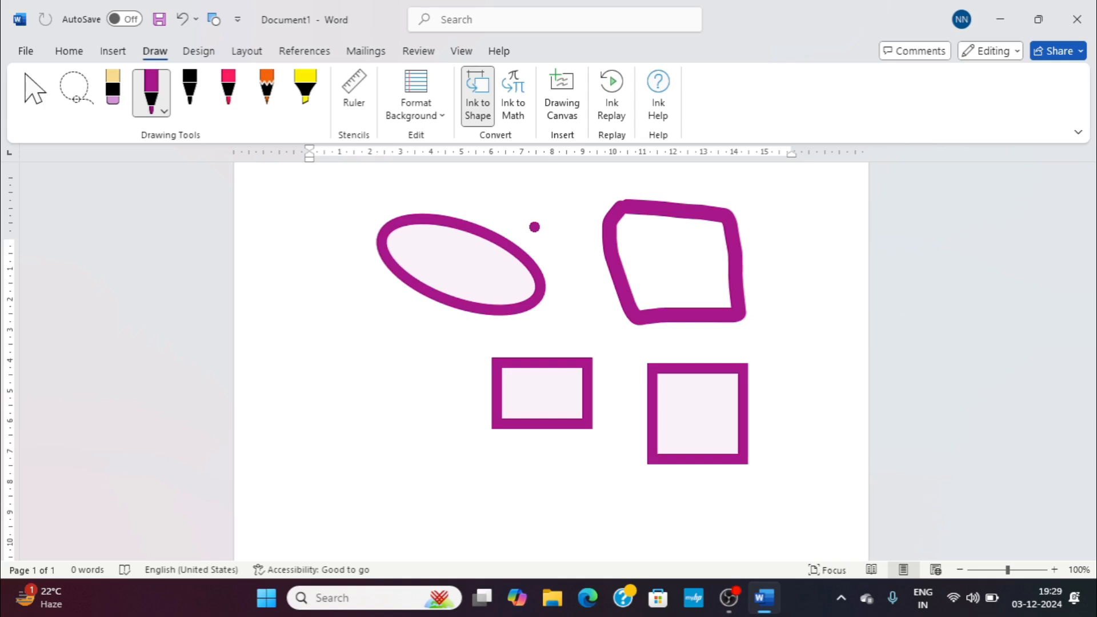
# Step: Turn off Ink to Shape and draw a freehand circle with the pink pen beside the ellipse
pyautogui.click(483, 112)
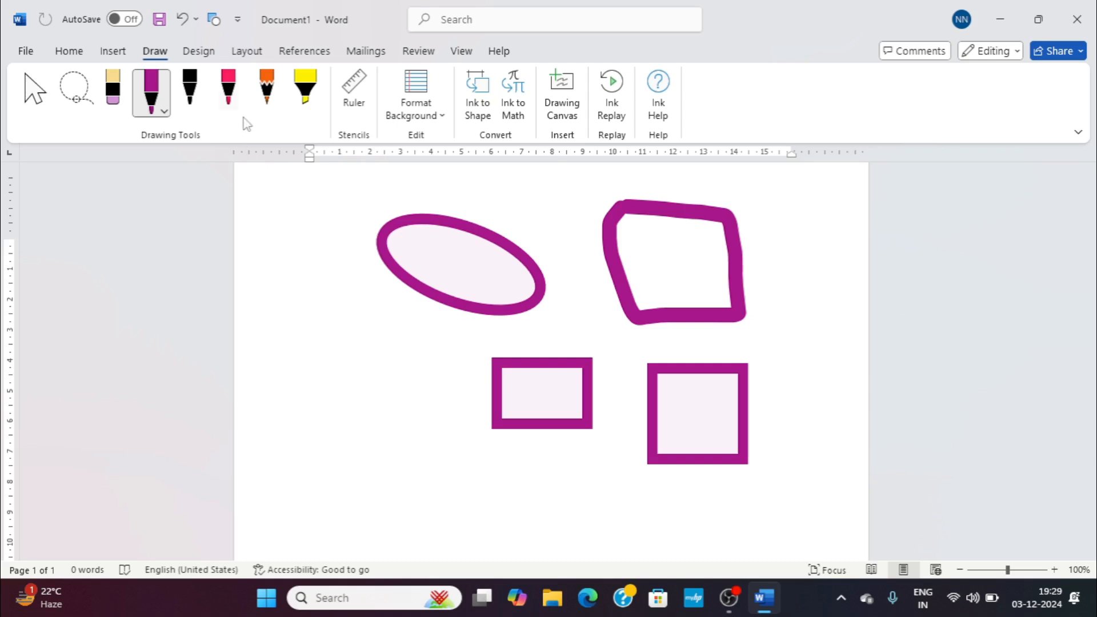
pyautogui.click(228, 92)
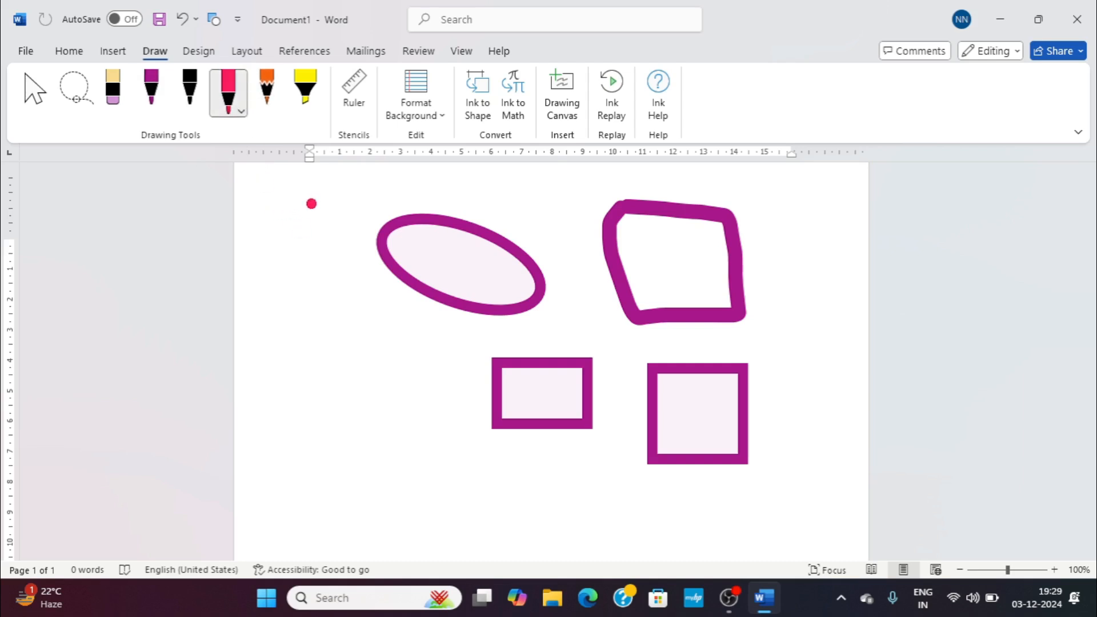
pyautogui.moveTo(318, 191)
pyautogui.mouseDown()
pyautogui.moveTo(289, 246)
pyautogui.moveTo(360, 237)
pyautogui.moveTo(337, 194)
pyautogui.moveTo(327, 197)
pyautogui.mouseUp()
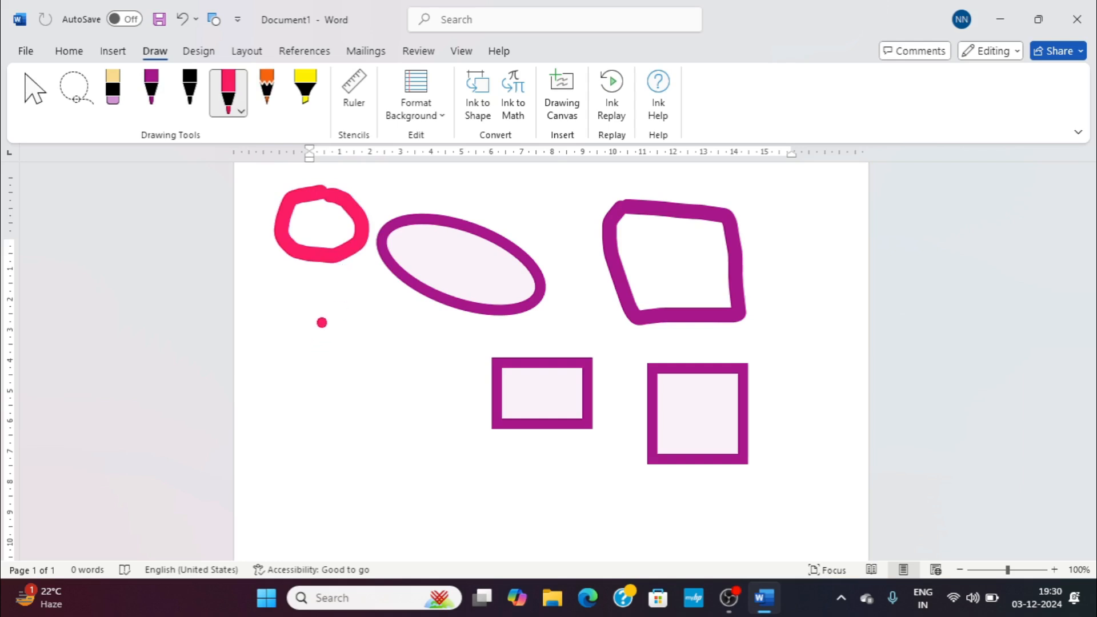
# Step: Draw a freehand four-sided outline below the pink circle, and delete all drawings from the page
pyautogui.moveTo(314, 318)
pyautogui.mouseDown()
pyautogui.moveTo(374, 312)
pyautogui.moveTo(403, 413)
pyautogui.moveTo(308, 375)
pyautogui.moveTo(330, 309)
pyautogui.mouseUp()
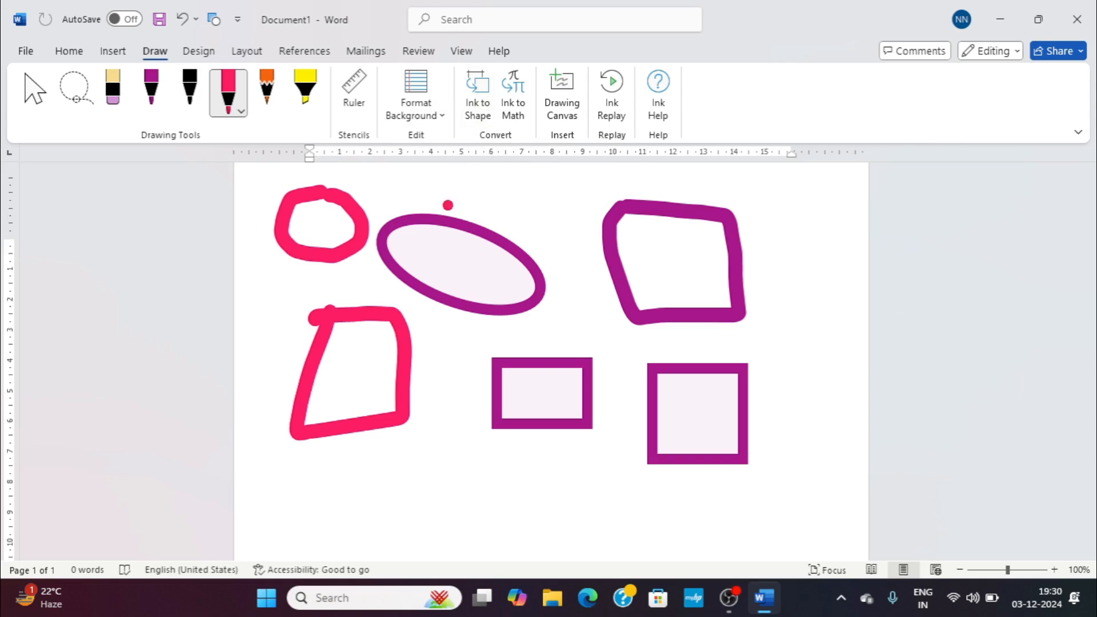
pyautogui.hotkey('ctrl', 'a')
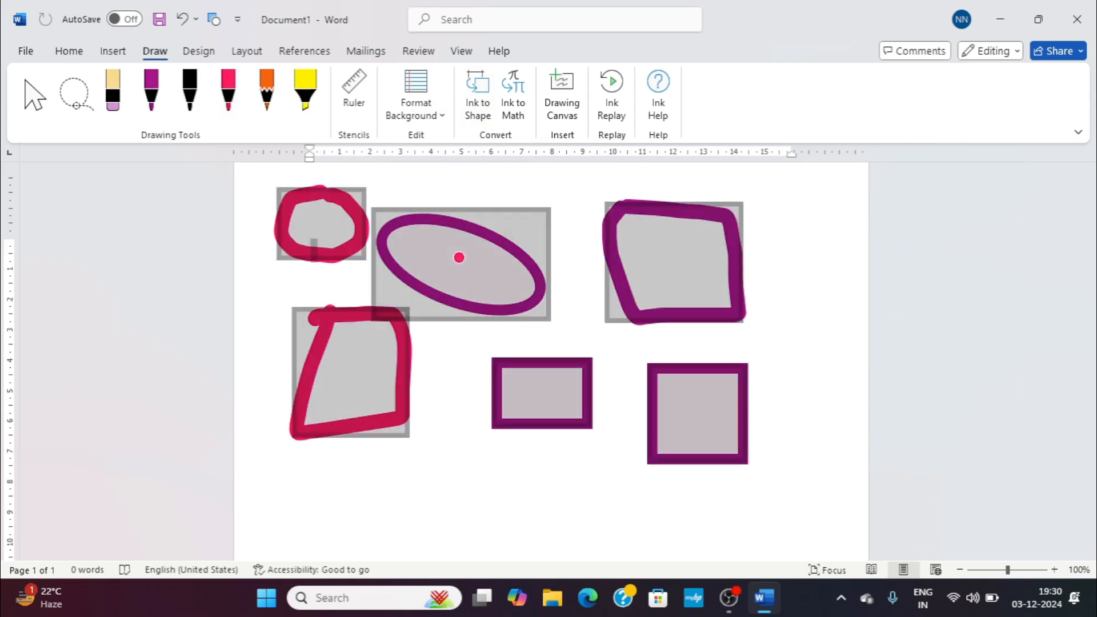
pyautogui.press('Delete')
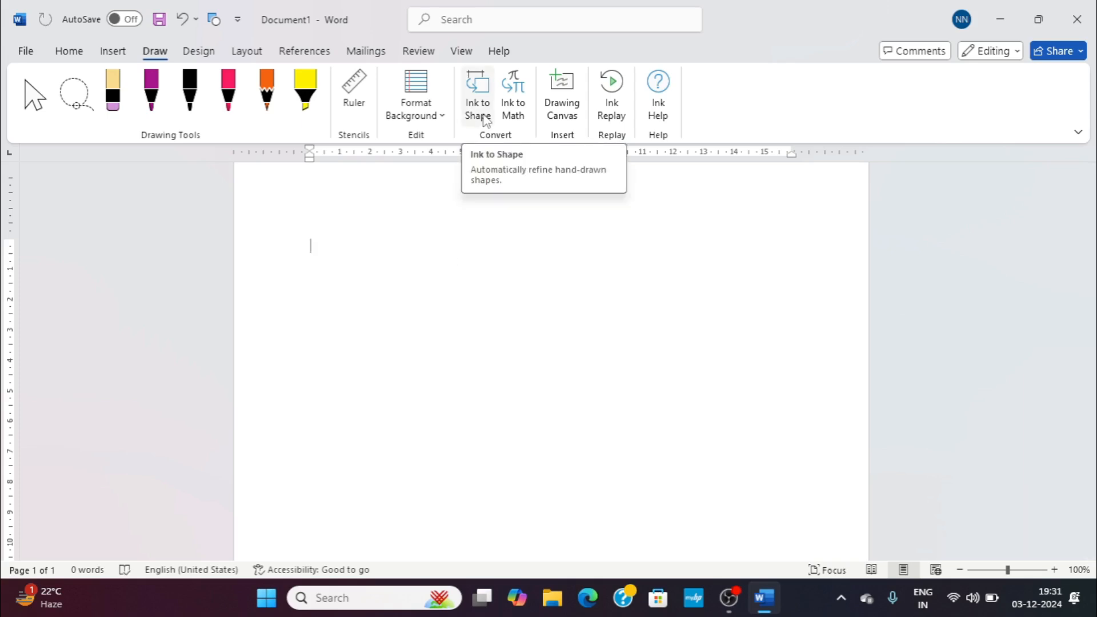
# Step: Turn on Ink to Shape, draw a square with the black pen, and delete it from the page
pyautogui.click(482, 108)
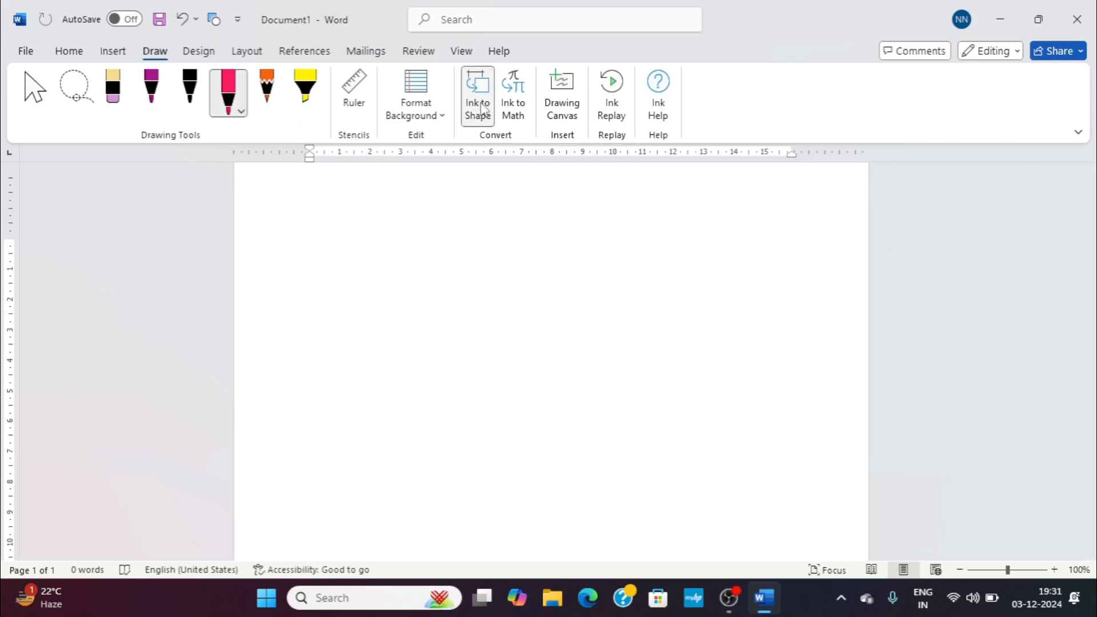
pyautogui.click(192, 103)
pyautogui.moveTo(342, 206)
pyautogui.mouseDown()
pyautogui.moveTo(414, 208)
pyautogui.moveTo(449, 293)
pyautogui.mouseUp()
pyautogui.moveTo(342, 336); pyautogui.dragTo(340, 268)
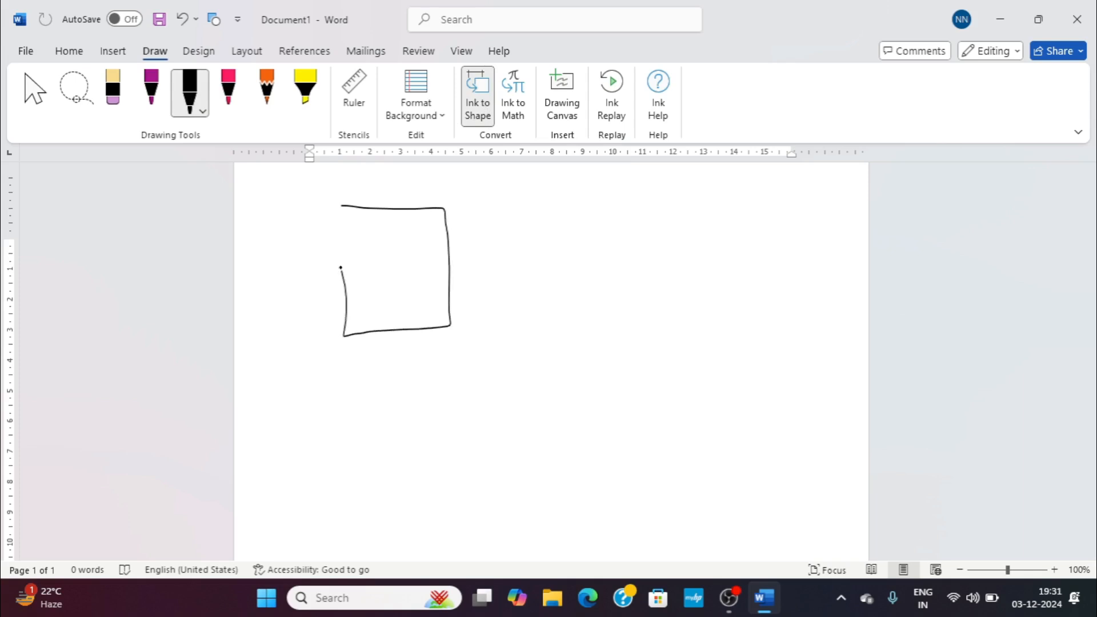
pyautogui.moveTo(345, 209); pyautogui.dragTo(343, 206)
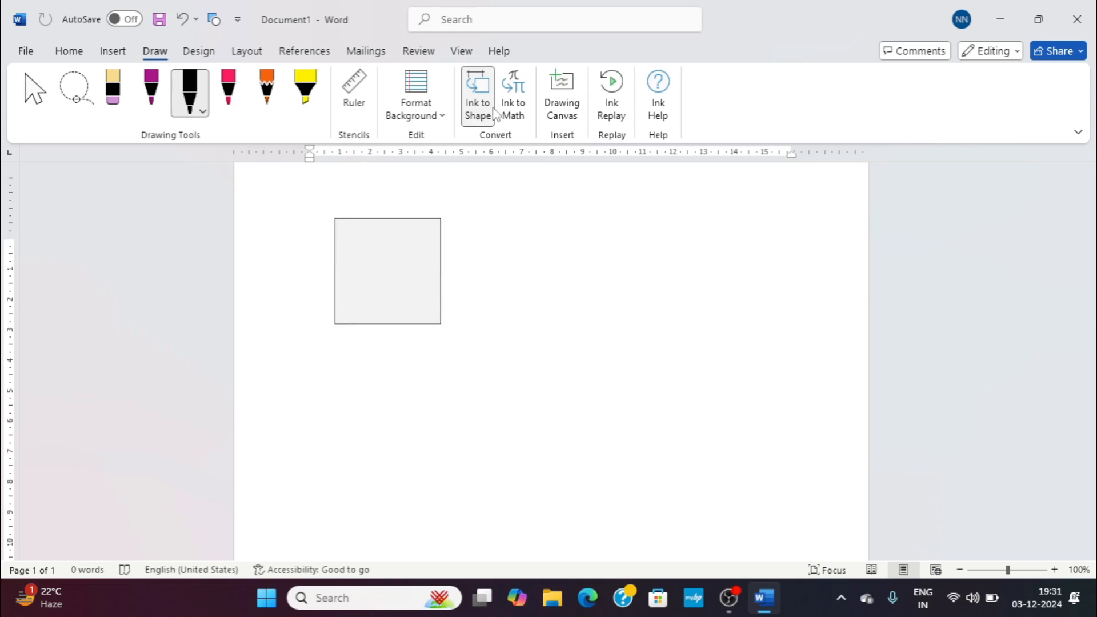
pyautogui.hotkey('ctrl', 'a')
pyautogui.press('Delete')
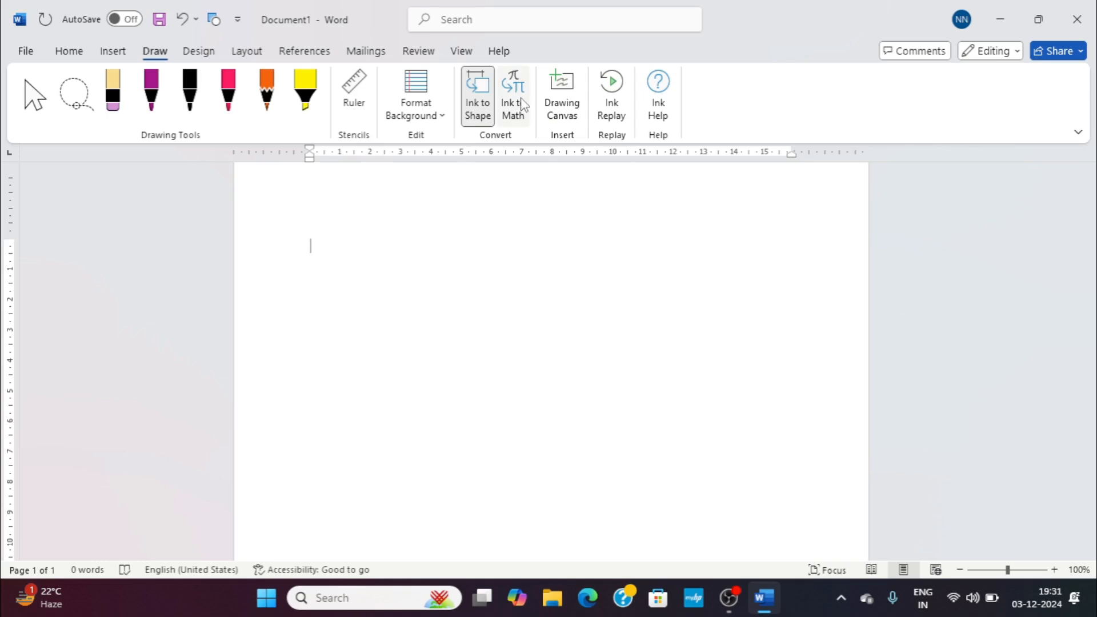
# Step: Open the Ink to Math input window, and reposition and enlarge it to get more writing room
pyautogui.click(513, 97)
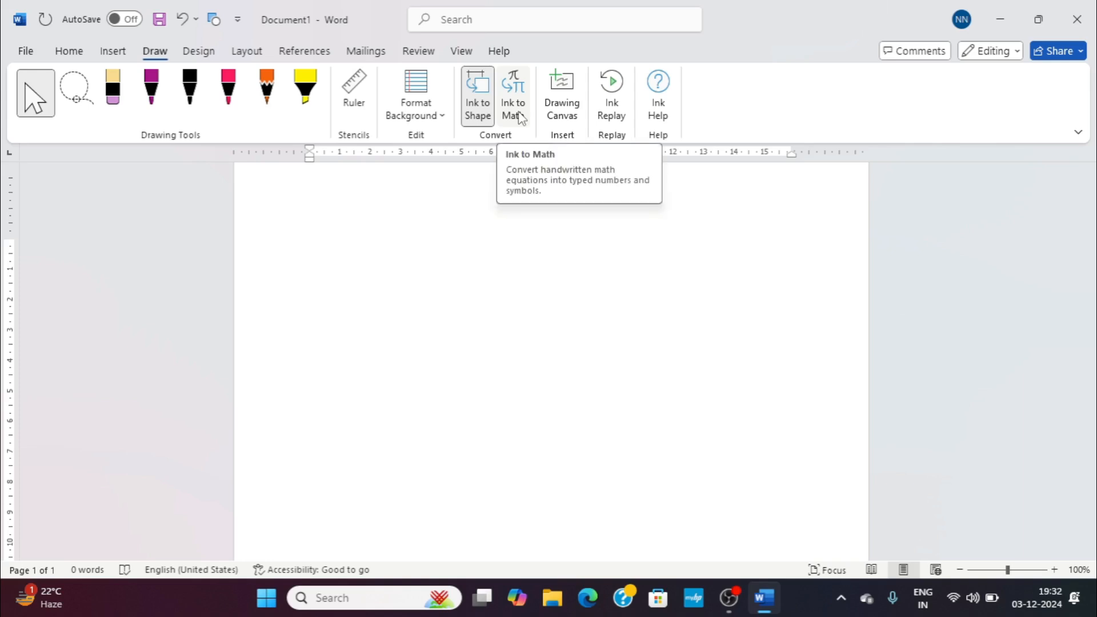
pyautogui.click(518, 110)
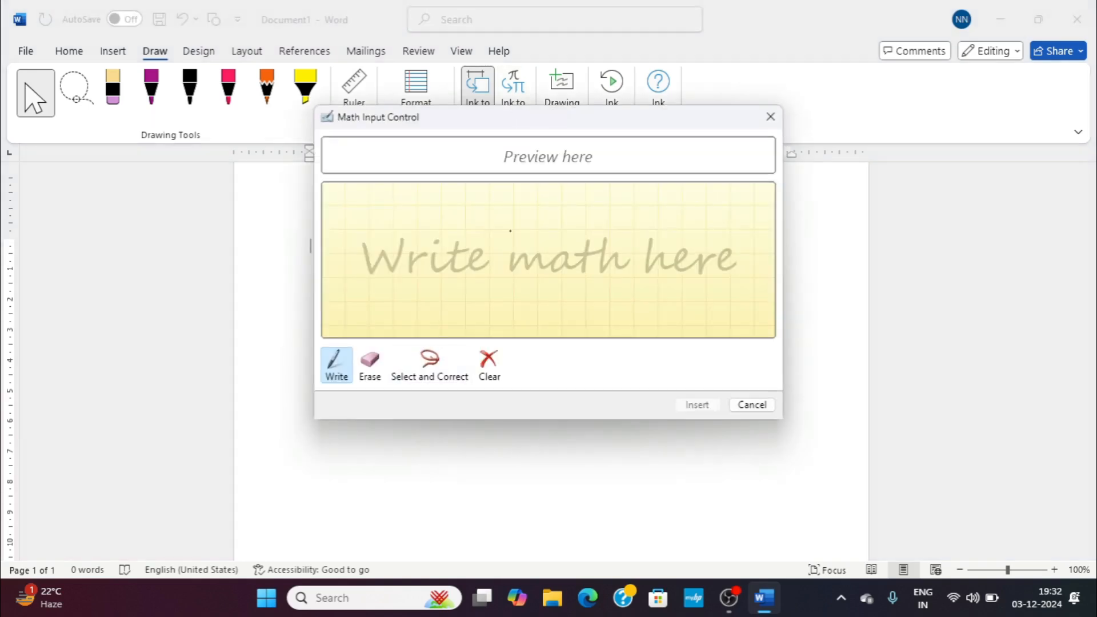
pyautogui.moveTo(782, 229); pyautogui.dragTo(876, 229)
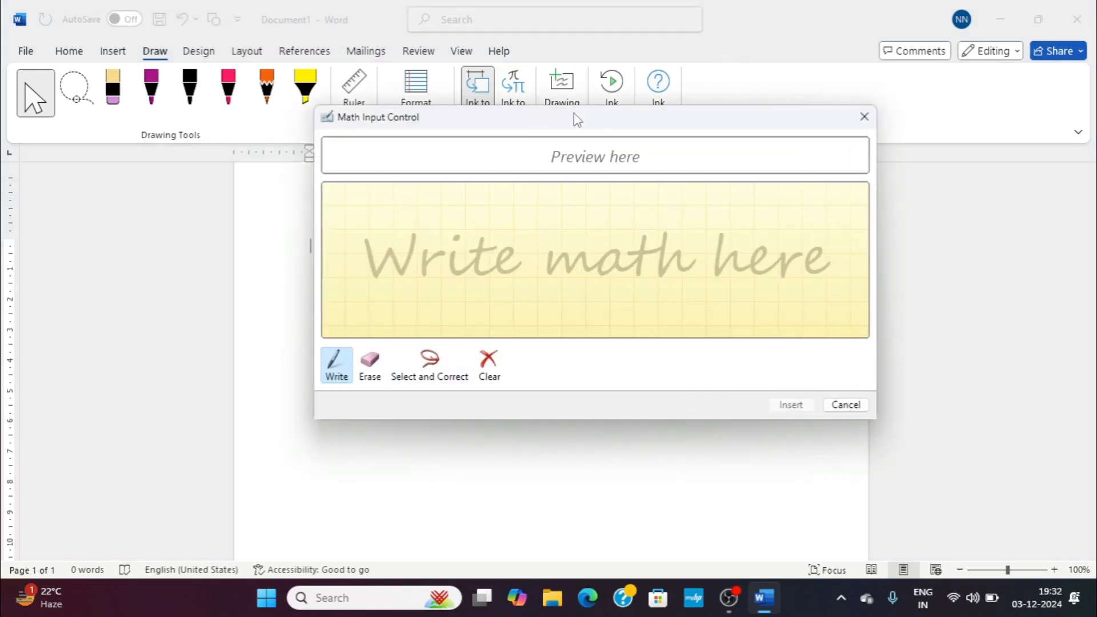
pyautogui.moveTo(574, 112); pyautogui.dragTo(575, 104)
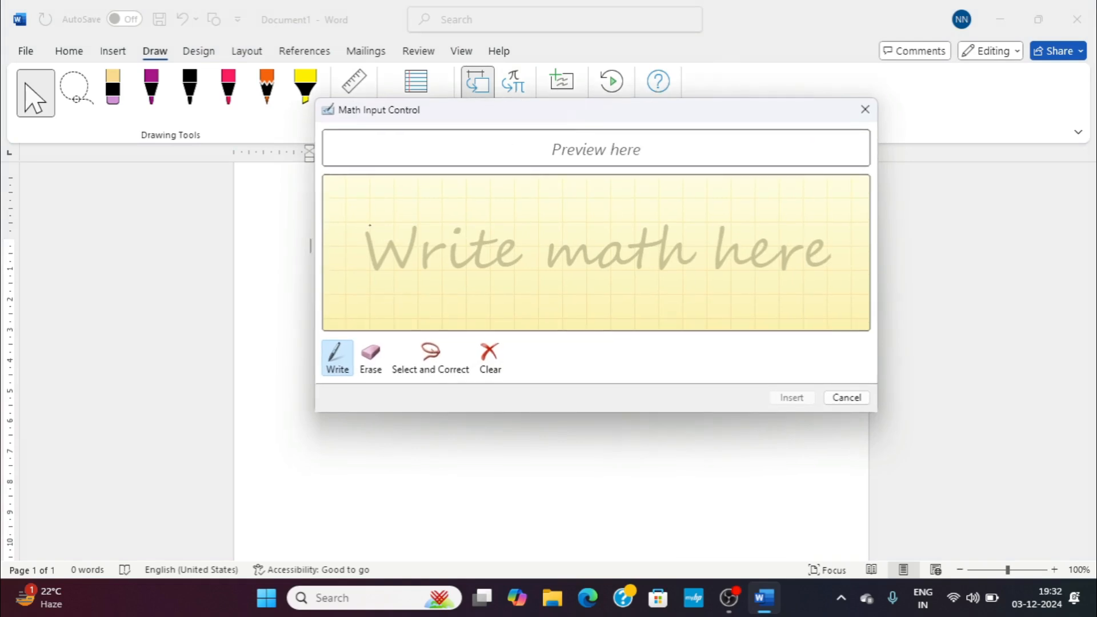
pyautogui.moveTo(582, 98); pyautogui.dragTo(592, 82)
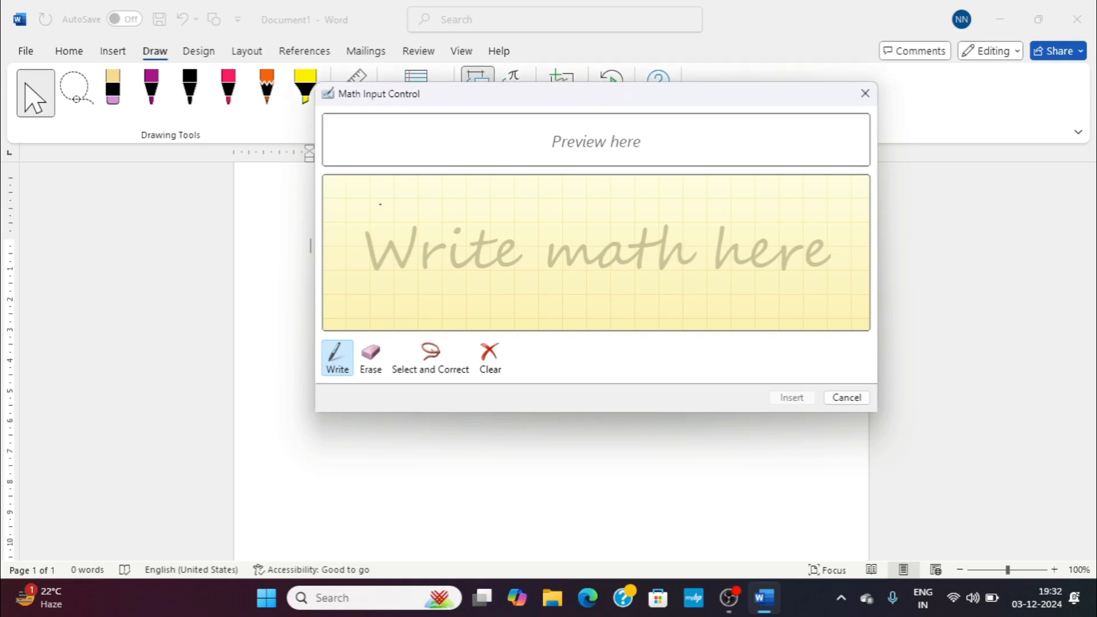
# Step: Handwrite 10 in the math writing area, followed by a smaller 10 with an exponent 2
pyautogui.moveTo(380, 204); pyautogui.dragTo(395, 248)
pyautogui.moveTo(408, 195); pyautogui.dragTo(437, 248)
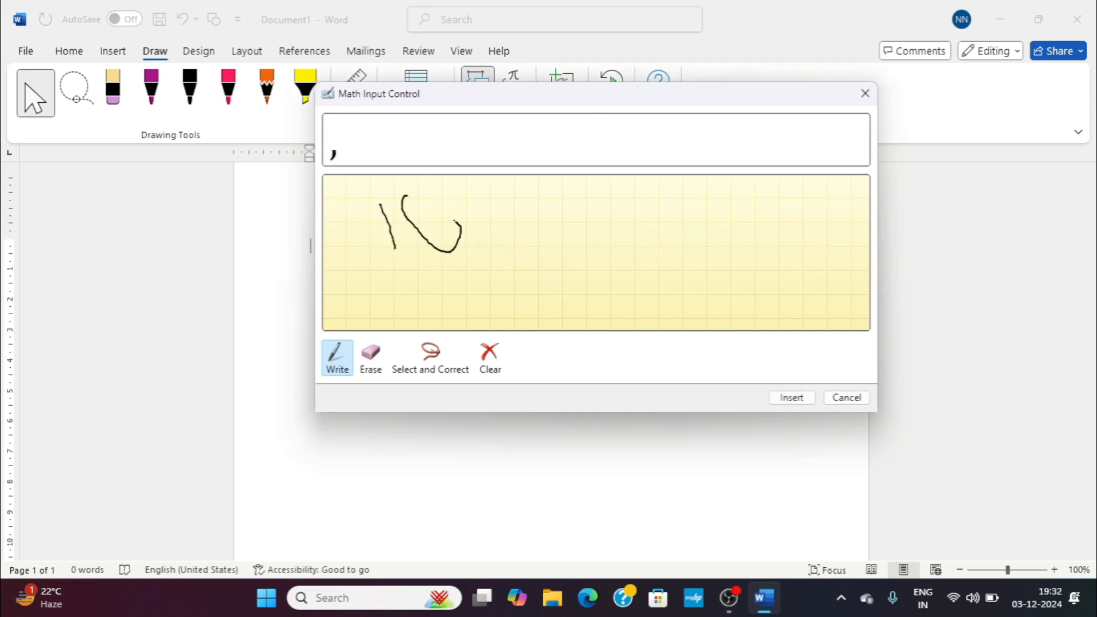
pyautogui.click(392, 189)
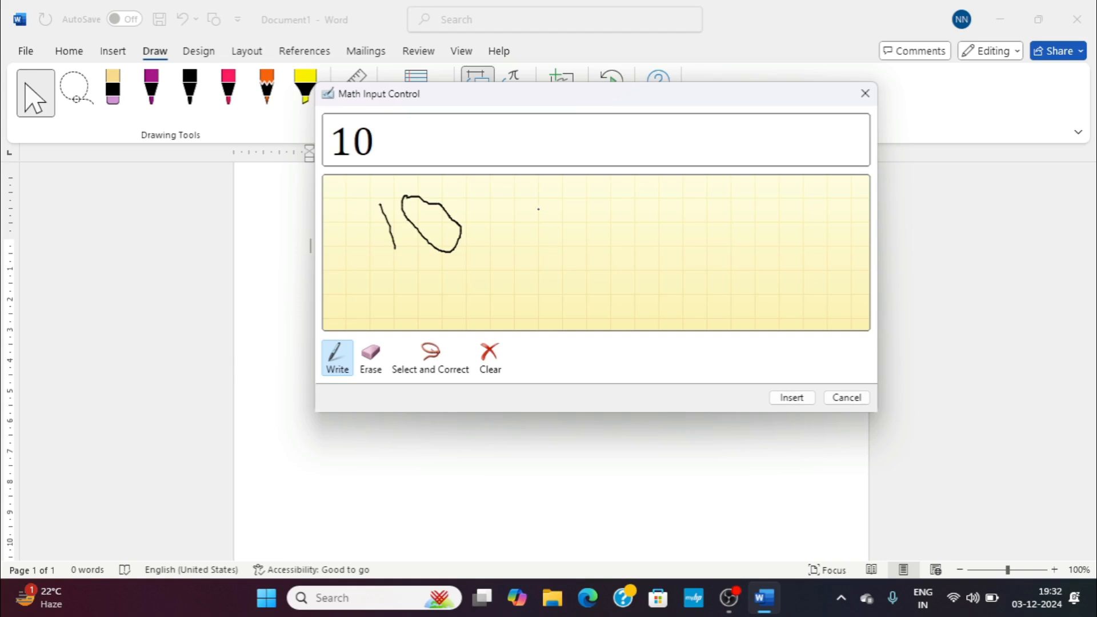
pyautogui.moveTo(552, 209); pyautogui.dragTo(572, 244)
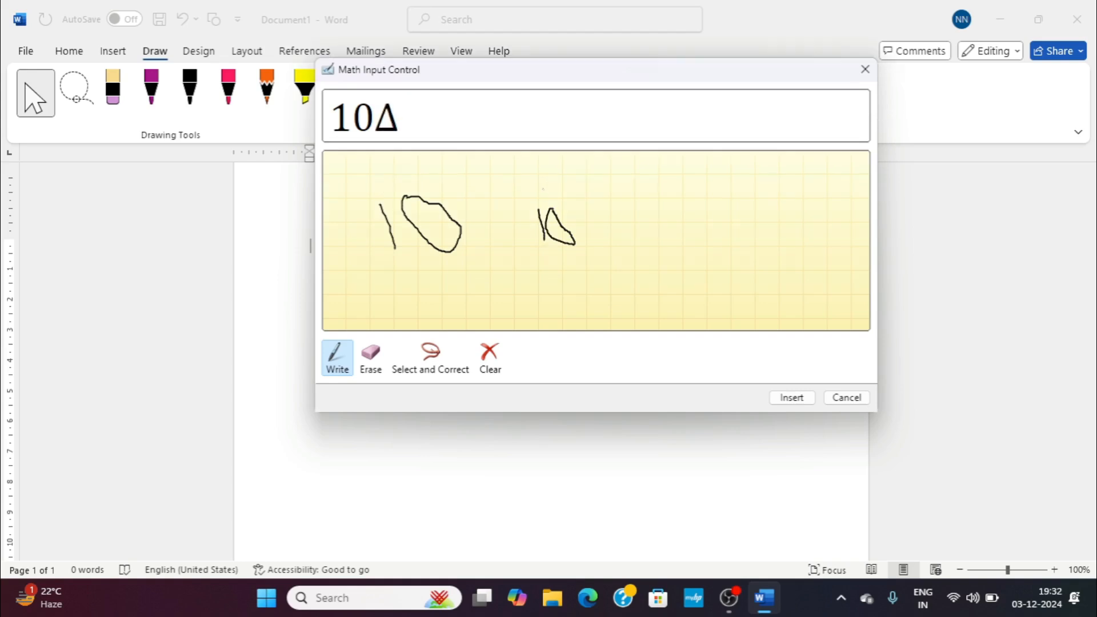
pyautogui.moveTo(553, 210); pyautogui.dragTo(610, 214)
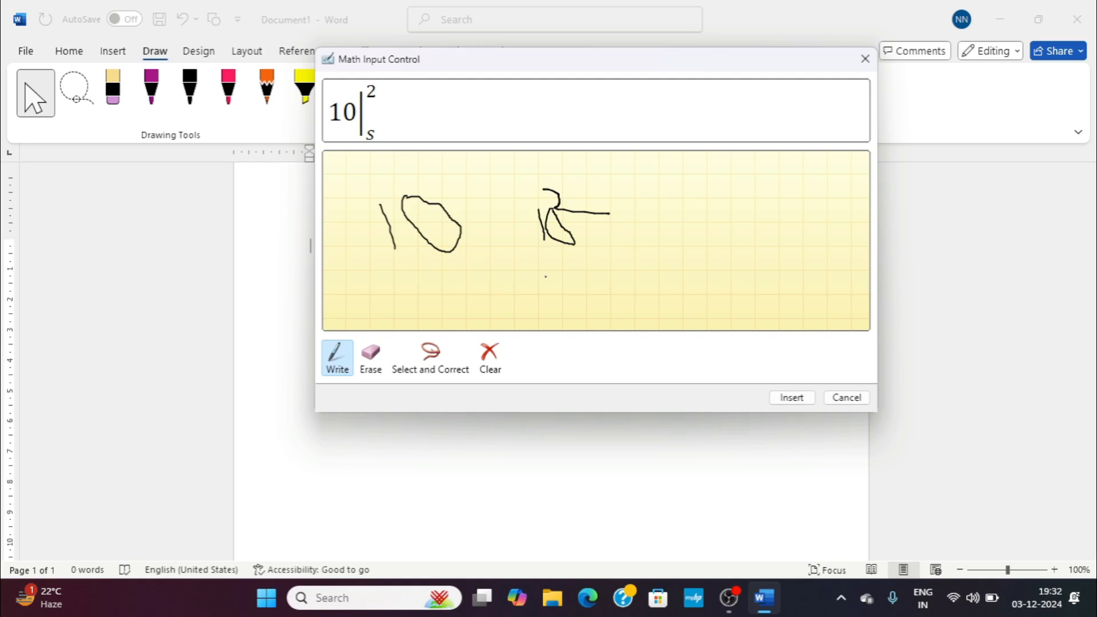
# Step: Use Select and Correct on the handwritten exponent and set its recognition to Number Two
pyautogui.click(432, 369)
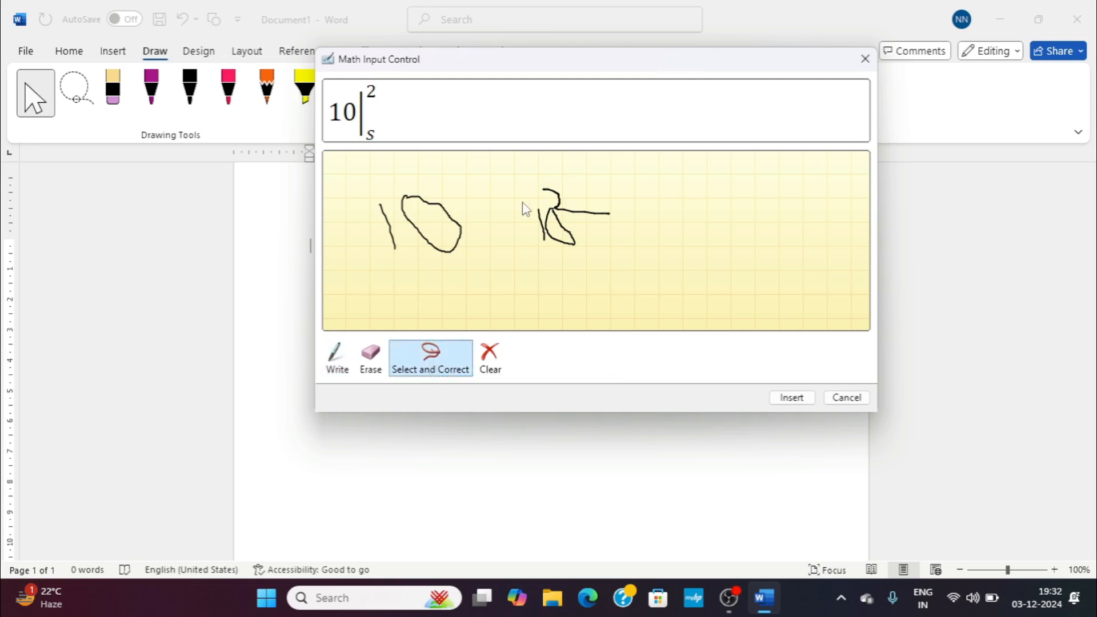
pyautogui.moveTo(519, 171); pyautogui.dragTo(621, 263)
pyautogui.moveTo(615, 178); pyautogui.dragTo(595, 196)
pyautogui.moveTo(522, 179)
pyautogui.mouseDown()
pyautogui.moveTo(612, 270)
pyautogui.moveTo(650, 235)
pyautogui.moveTo(645, 189)
pyautogui.mouseUp()
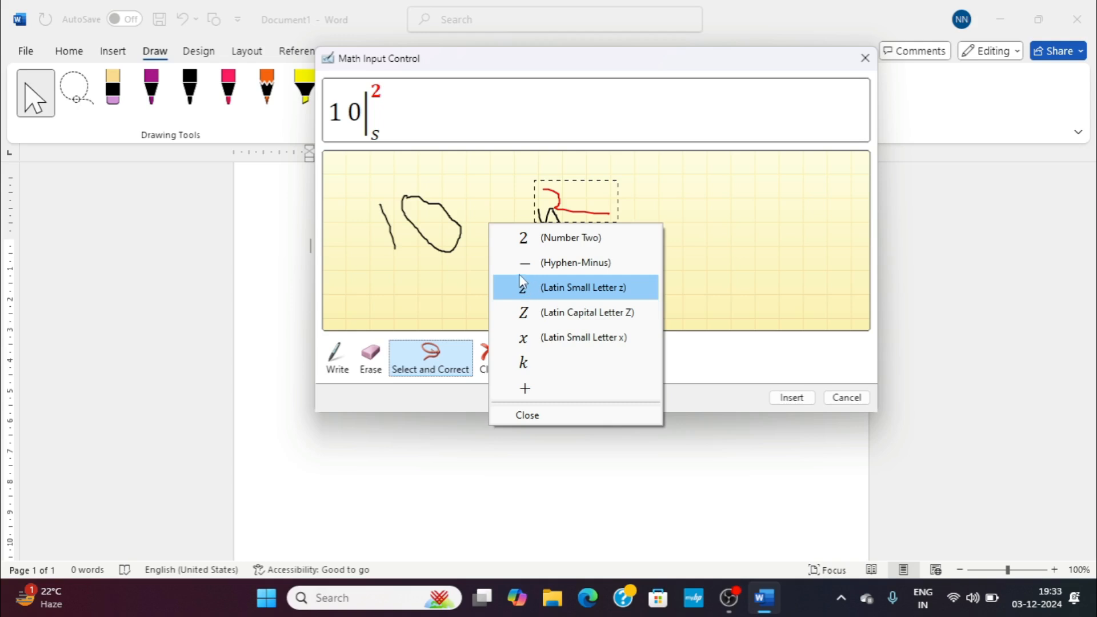
pyautogui.click(574, 238)
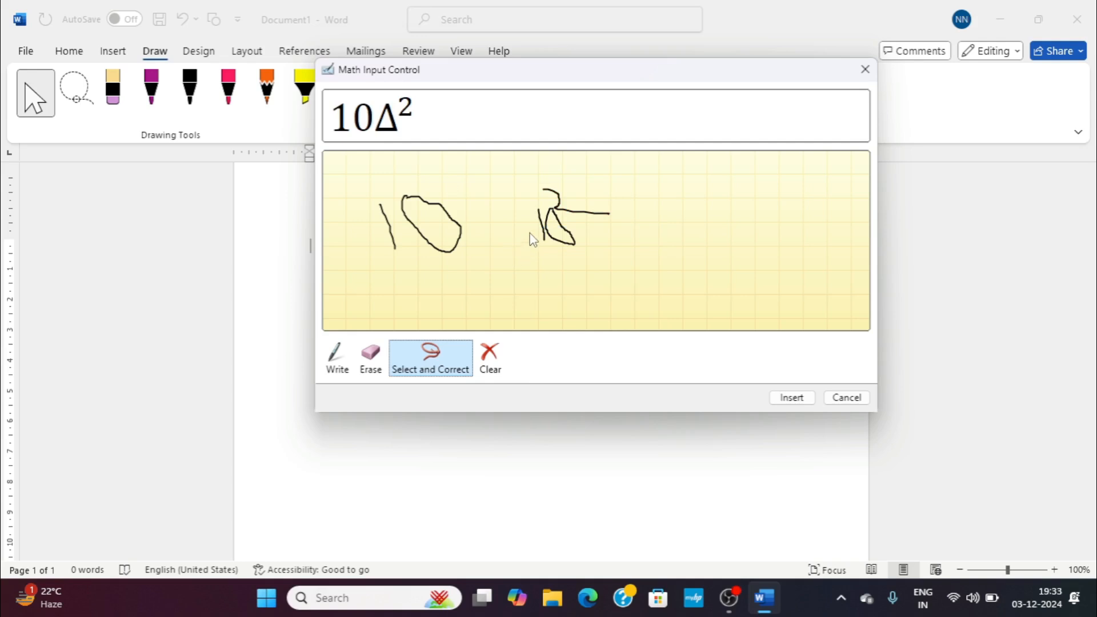
# Step: Correct the smaller number's first stroke to Number One, and set the recognition of the whole base to 10
pyautogui.moveTo(558, 231)
pyautogui.mouseDown()
pyautogui.moveTo(588, 265)
pyautogui.moveTo(575, 292)
pyautogui.moveTo(547, 303)
pyautogui.moveTo(534, 211)
pyautogui.mouseUp()
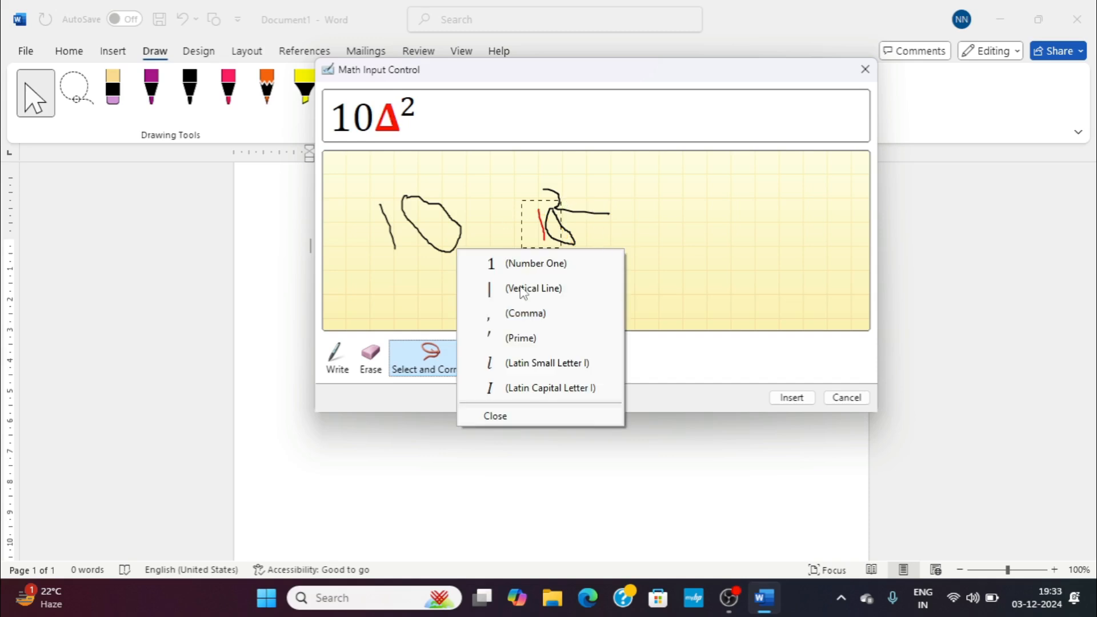
pyautogui.click(522, 263)
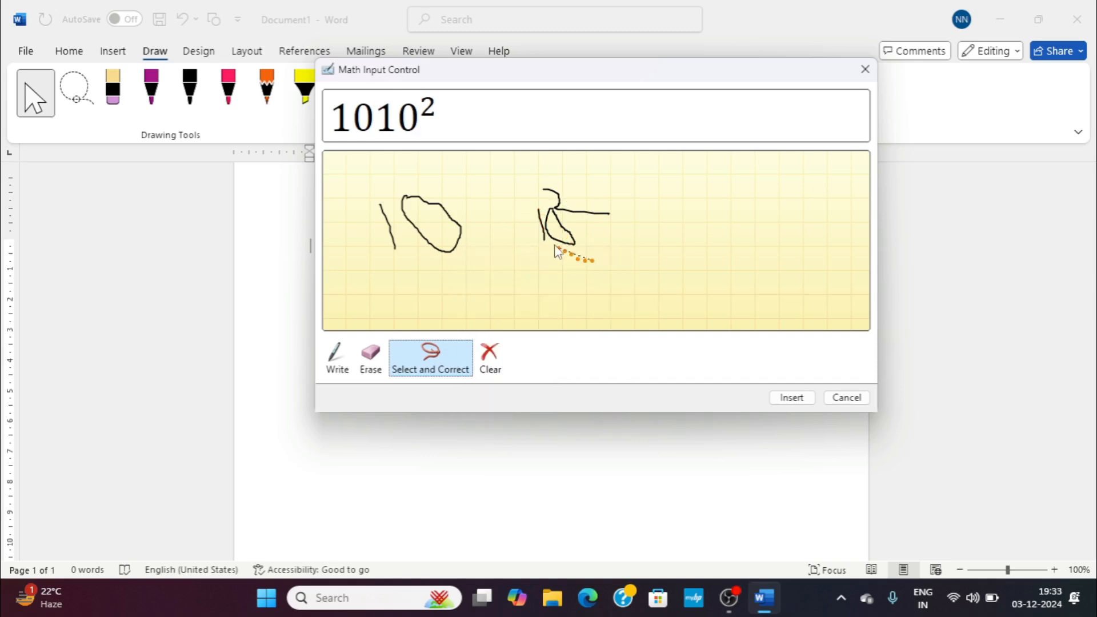
pyautogui.moveTo(558, 252)
pyautogui.mouseDown()
pyautogui.moveTo(540, 206)
pyautogui.moveTo(571, 195)
pyautogui.mouseUp()
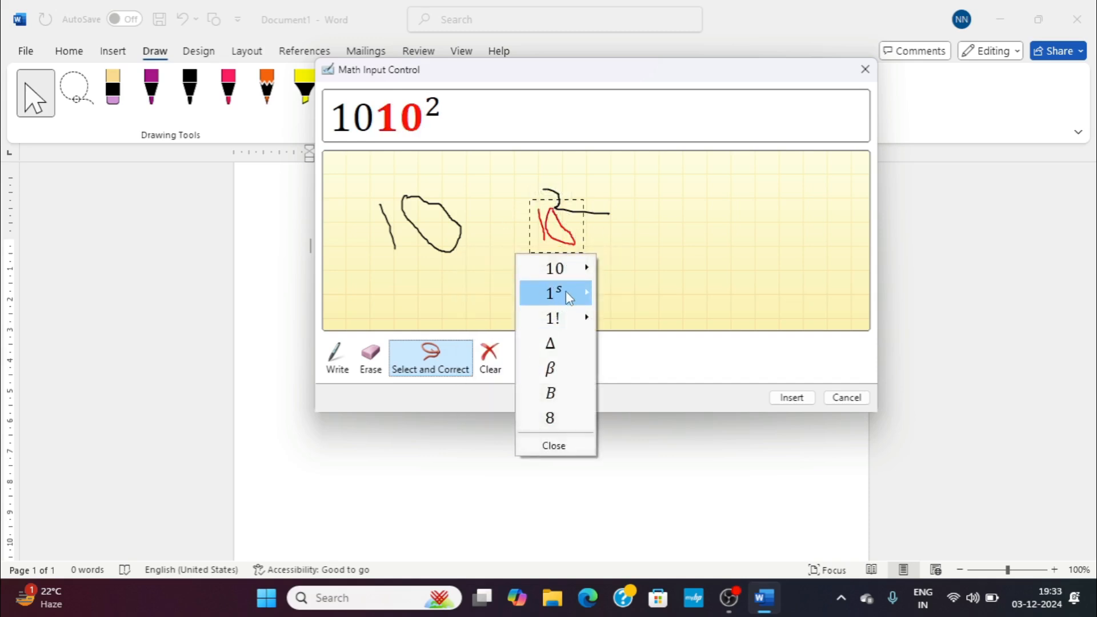
pyautogui.click(557, 269)
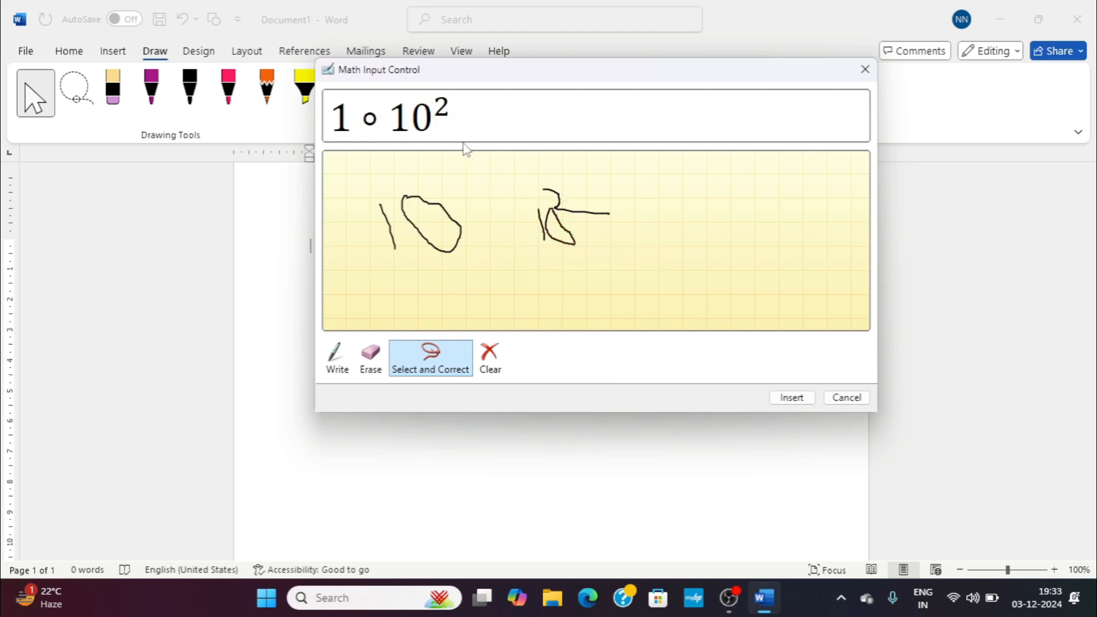
# Step: Erase all the handwriting, and write H with exponent 2 followed by 10 with exponent 2
pyautogui.click(371, 358)
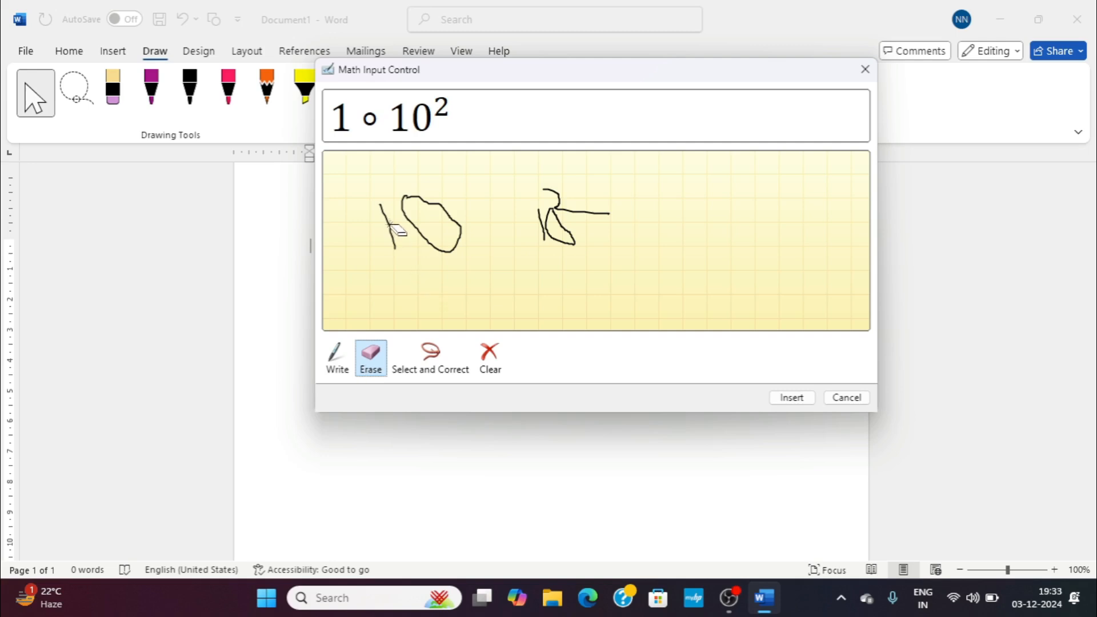
pyautogui.moveTo(390, 215)
pyautogui.mouseDown()
pyautogui.moveTo(622, 276)
pyautogui.moveTo(568, 201)
pyautogui.moveTo(531, 262)
pyautogui.mouseUp()
pyautogui.click(333, 360)
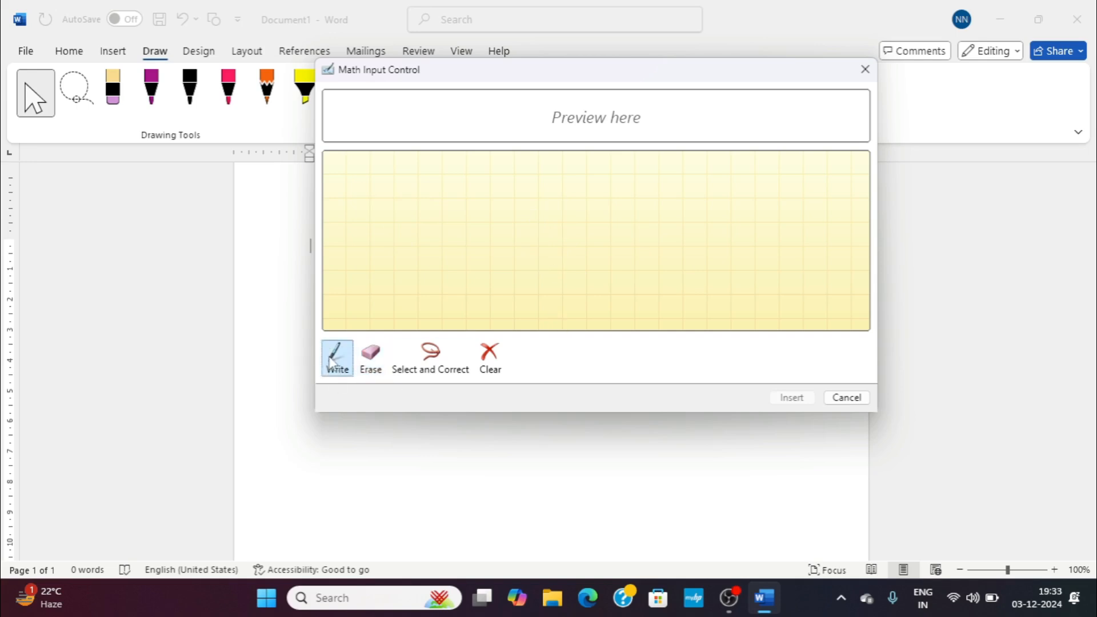
pyautogui.moveTo(430, 192); pyautogui.dragTo(439, 255)
pyautogui.moveTo(467, 182); pyautogui.dragTo(471, 227)
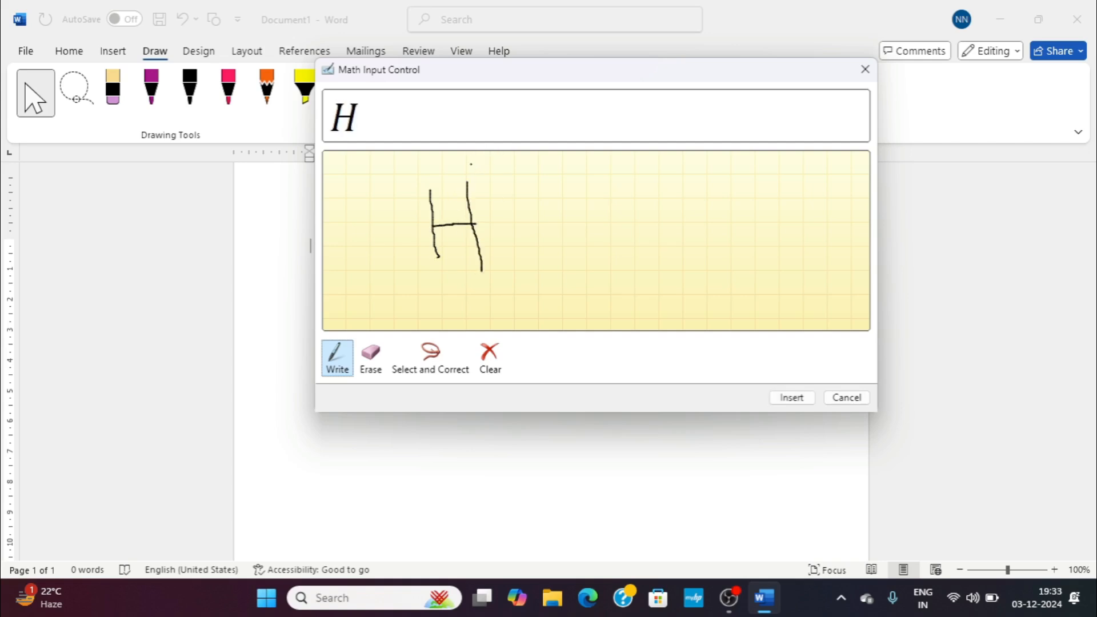
pyautogui.moveTo(471, 164); pyautogui.dragTo(488, 163)
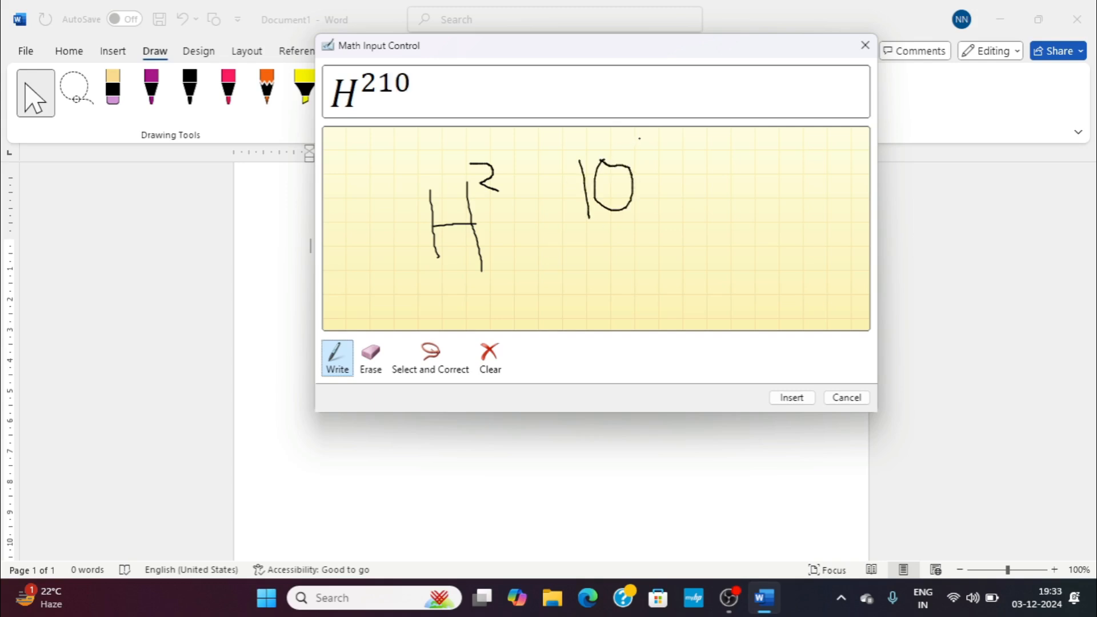
pyautogui.moveTo(640, 138); pyautogui.dragTo(644, 149)
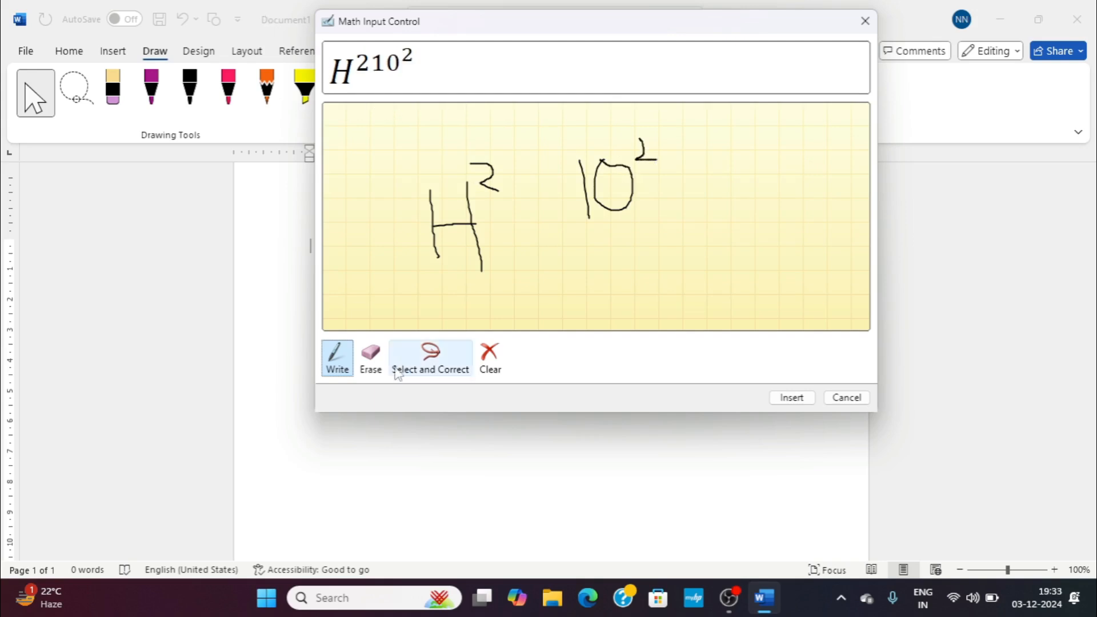
# Step: Erase the handwritten H and its exponent, and write a large 2 in front of the remaining 10²
pyautogui.click(370, 357)
pyautogui.moveTo(493, 171); pyautogui.dragTo(417, 245)
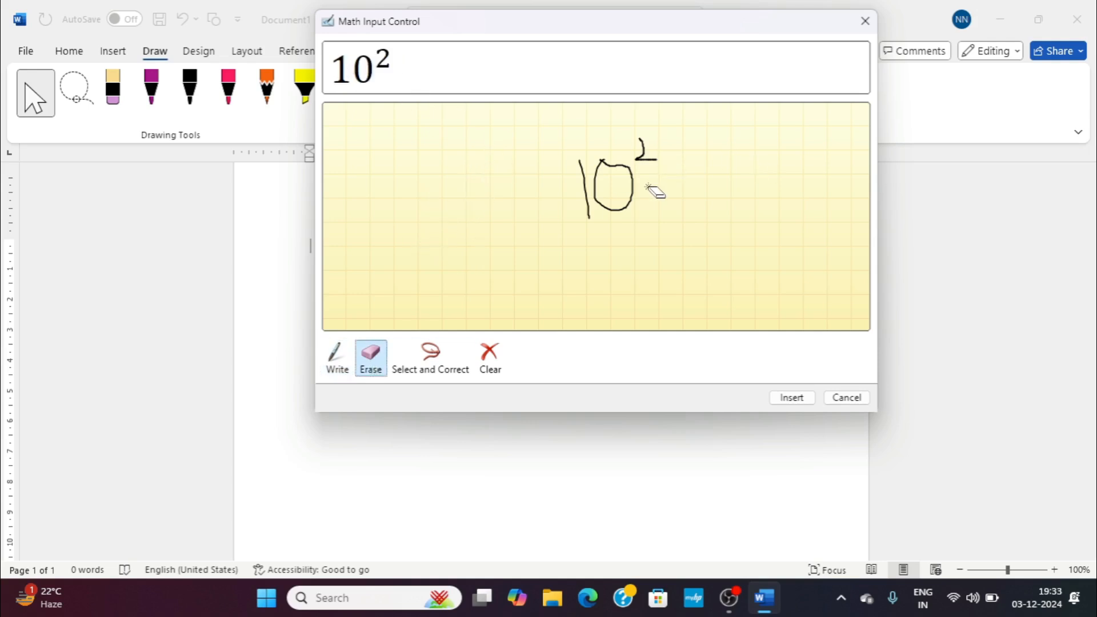
pyautogui.click(335, 359)
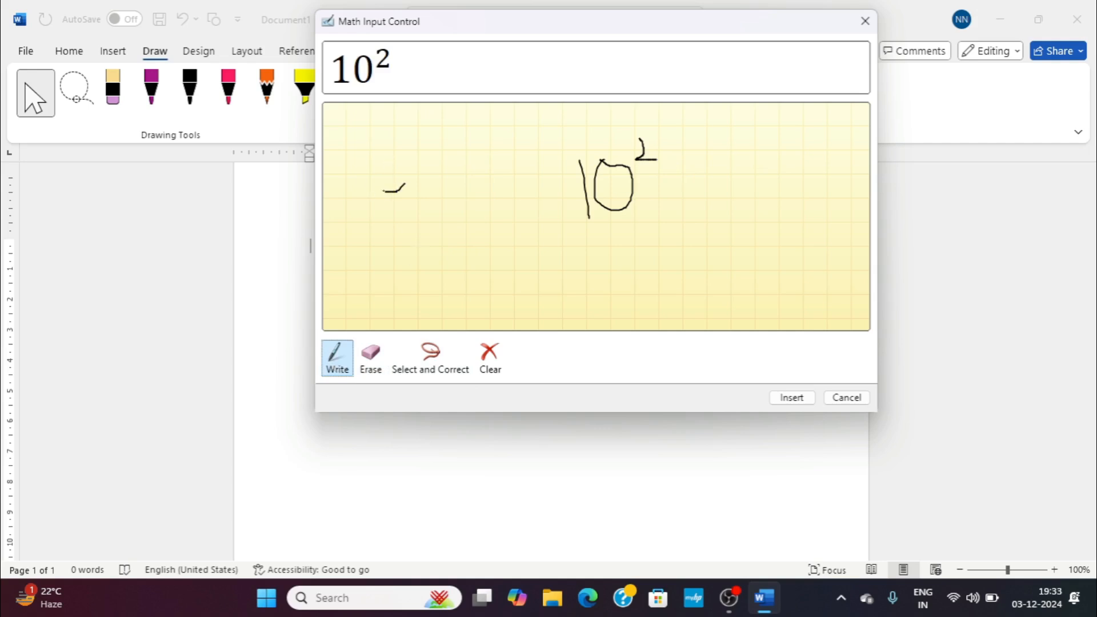
pyautogui.moveTo(384, 192); pyautogui.dragTo(438, 234)
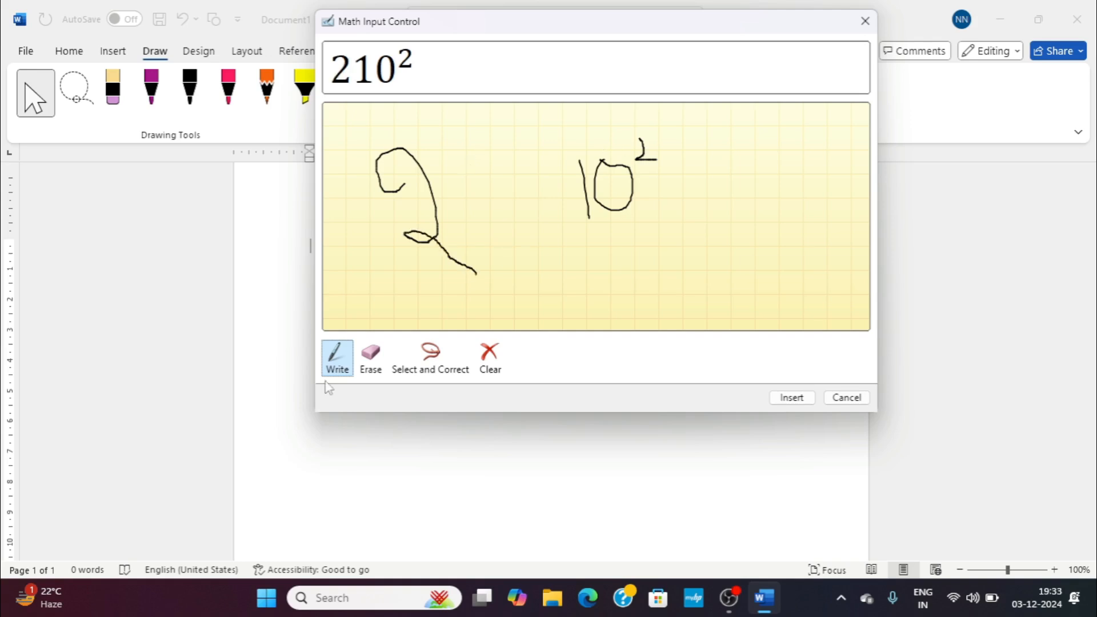
# Step: Erase the handwritten 10², and write a second 2 beside the large 2
pyautogui.click(371, 357)
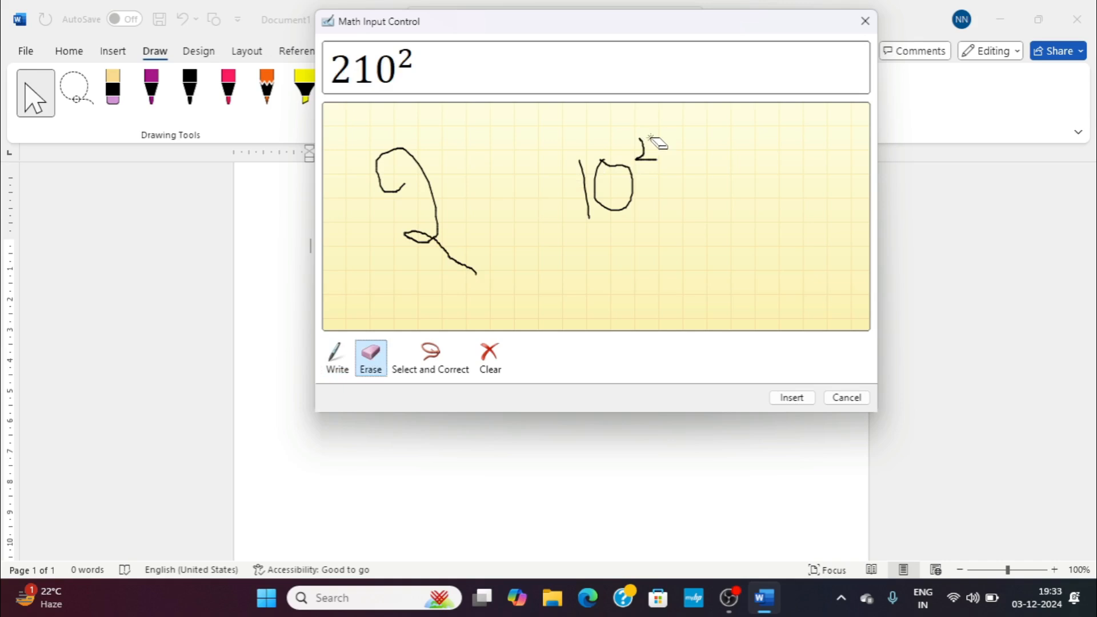
pyautogui.moveTo(657, 143); pyautogui.dragTo(505, 282)
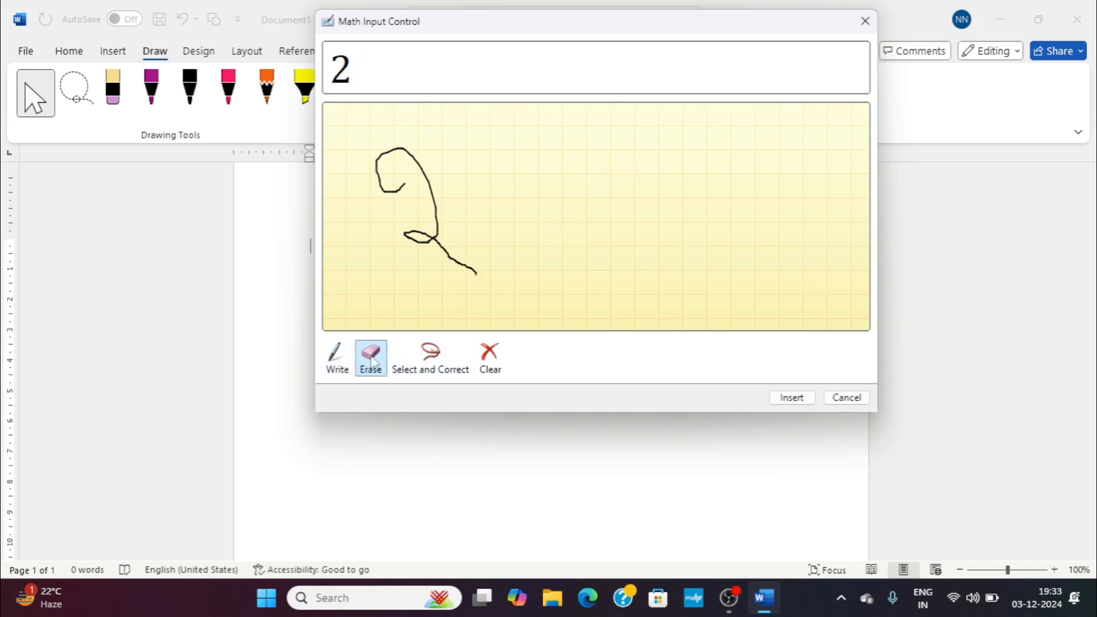
pyautogui.click(338, 357)
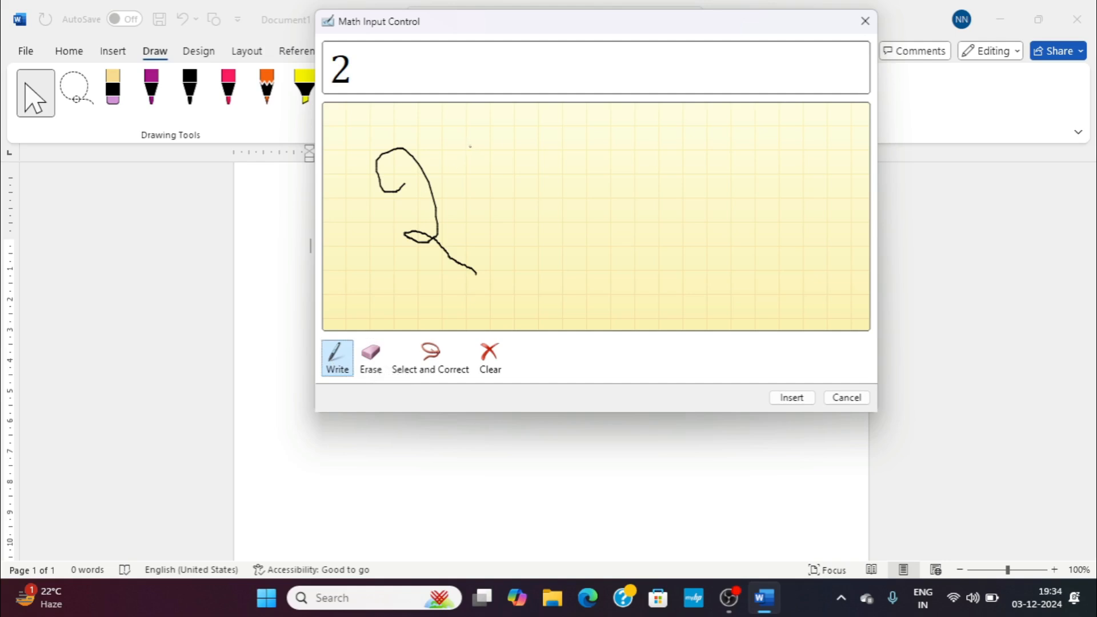
pyautogui.moveTo(470, 146)
pyautogui.mouseDown()
pyautogui.moveTo(497, 197)
pyautogui.moveTo(560, 240)
pyautogui.mouseUp()
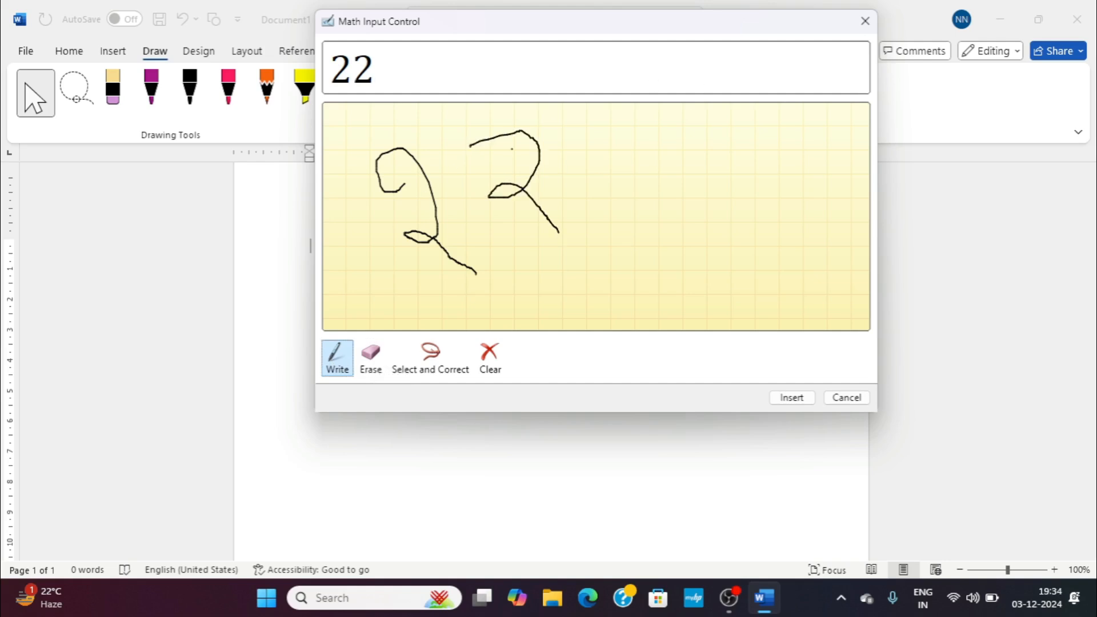
# Step: Select the second handwritten 2 with Select and Correct, and set its recognition to Number Two
pyautogui.click(430, 363)
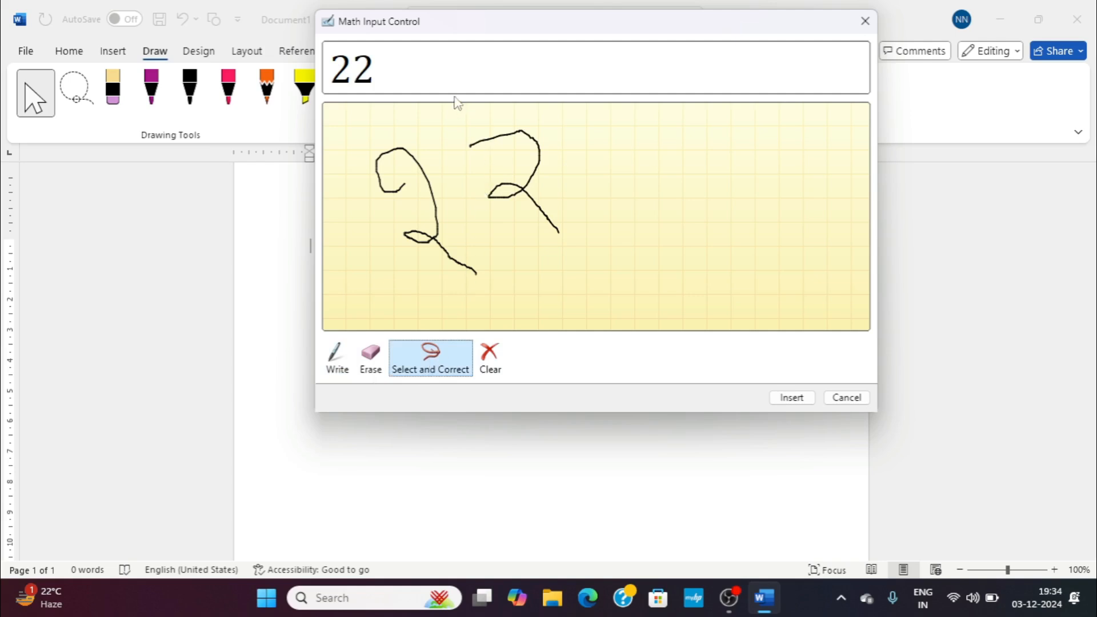
pyautogui.moveTo(469, 129); pyautogui.dragTo(558, 228)
pyautogui.moveTo(599, 270); pyautogui.dragTo(496, 174)
pyautogui.moveTo(614, 128)
pyautogui.mouseDown()
pyautogui.moveTo(544, 143)
pyautogui.moveTo(517, 174)
pyautogui.mouseUp()
pyautogui.moveTo(467, 108)
pyautogui.mouseDown()
pyautogui.moveTo(512, 147)
pyautogui.moveTo(574, 142)
pyautogui.moveTo(595, 228)
pyautogui.moveTo(579, 343)
pyautogui.moveTo(474, 201)
pyautogui.mouseUp()
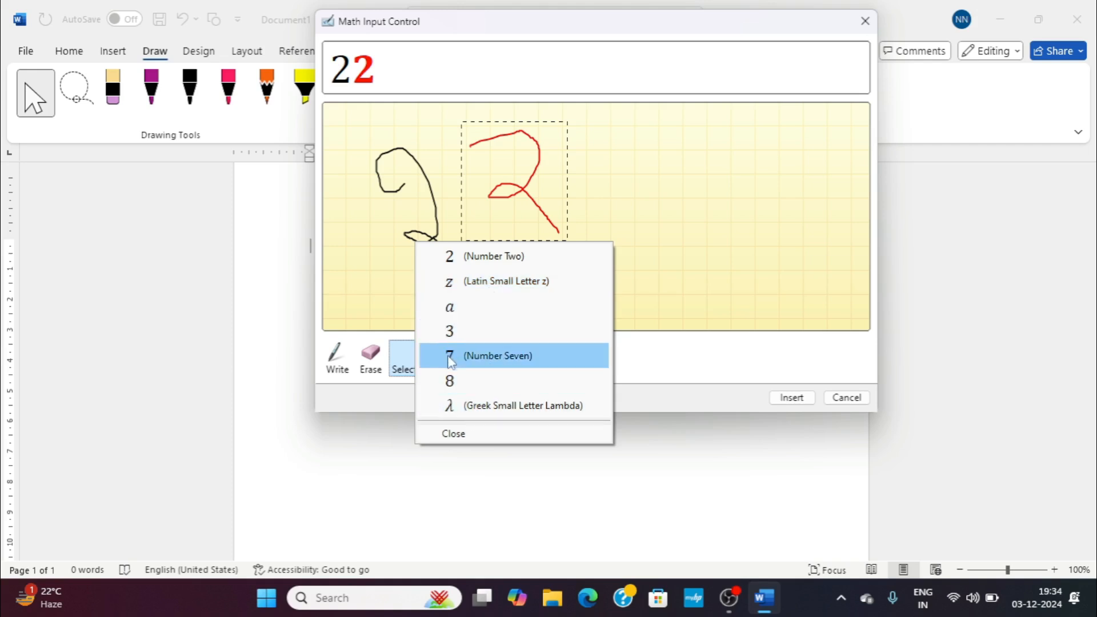
pyautogui.click(513, 260)
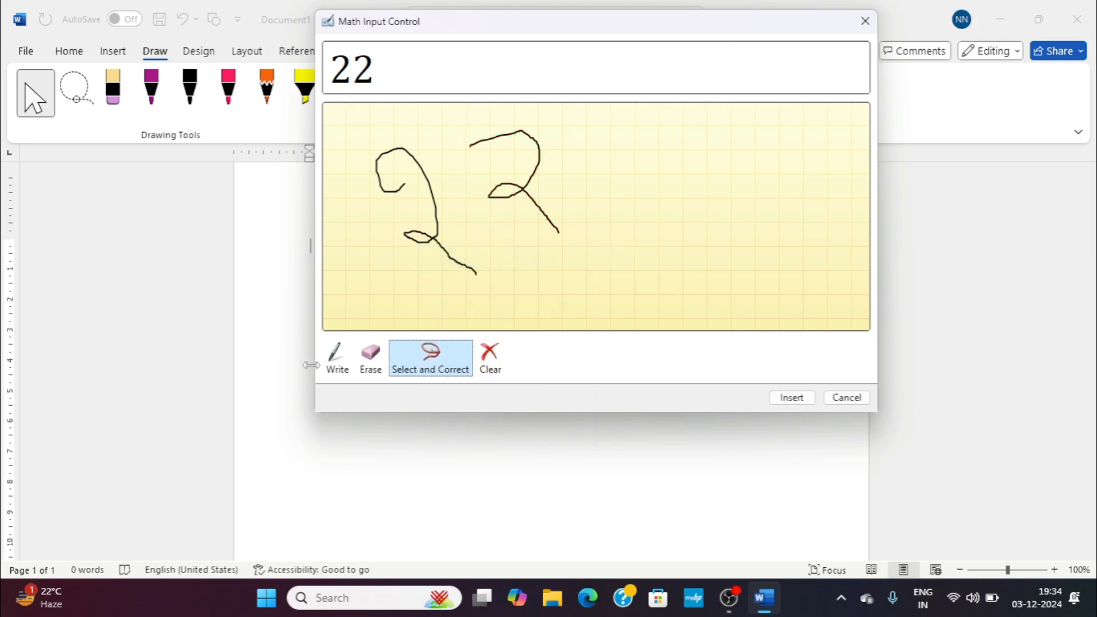
# Step: Write an 8 with exponent 2, a 7 and a 3 beside the two 2s, and erase these additions
pyautogui.click(337, 355)
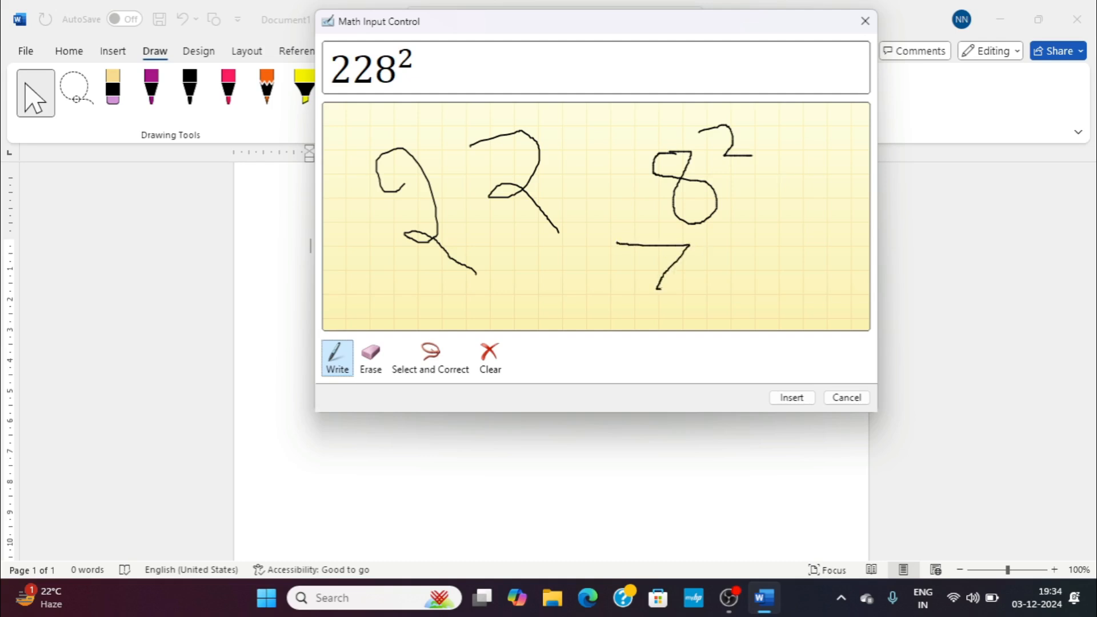
pyautogui.moveTo(763, 169)
pyautogui.mouseDown()
pyautogui.moveTo(773, 167)
pyautogui.moveTo(764, 219)
pyautogui.mouseUp()
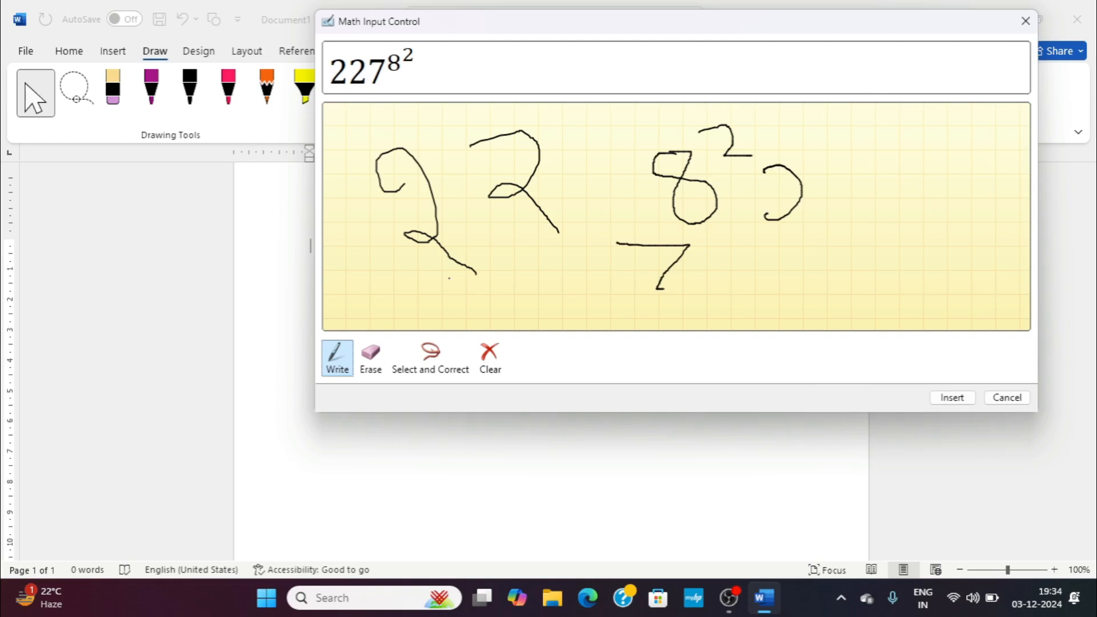
pyautogui.click(371, 357)
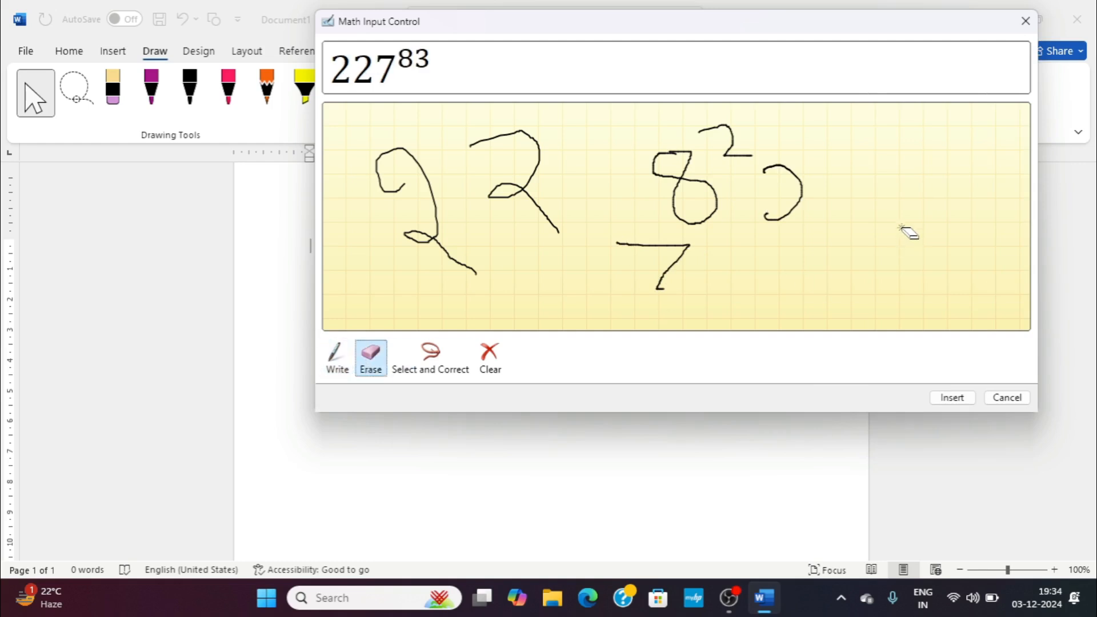
pyautogui.click(662, 165)
pyautogui.click(723, 135)
pyautogui.click(780, 175)
pyautogui.click(662, 263)
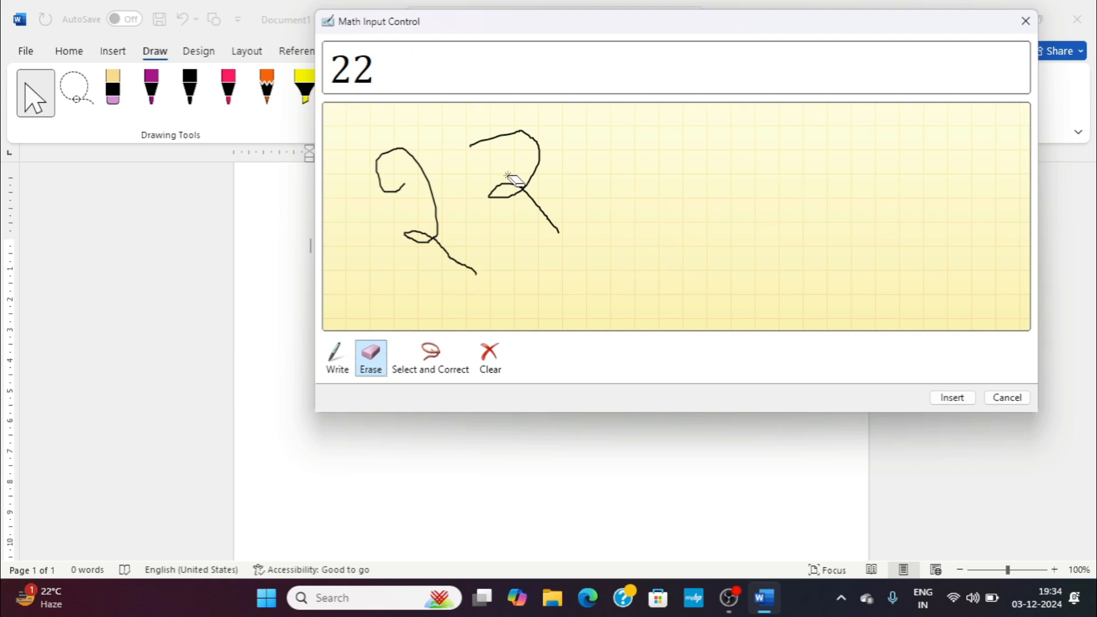
# Step: Erase both handwritten 2s, and write a single new 2
pyautogui.click(512, 179)
pyautogui.click(436, 208)
pyautogui.click(345, 363)
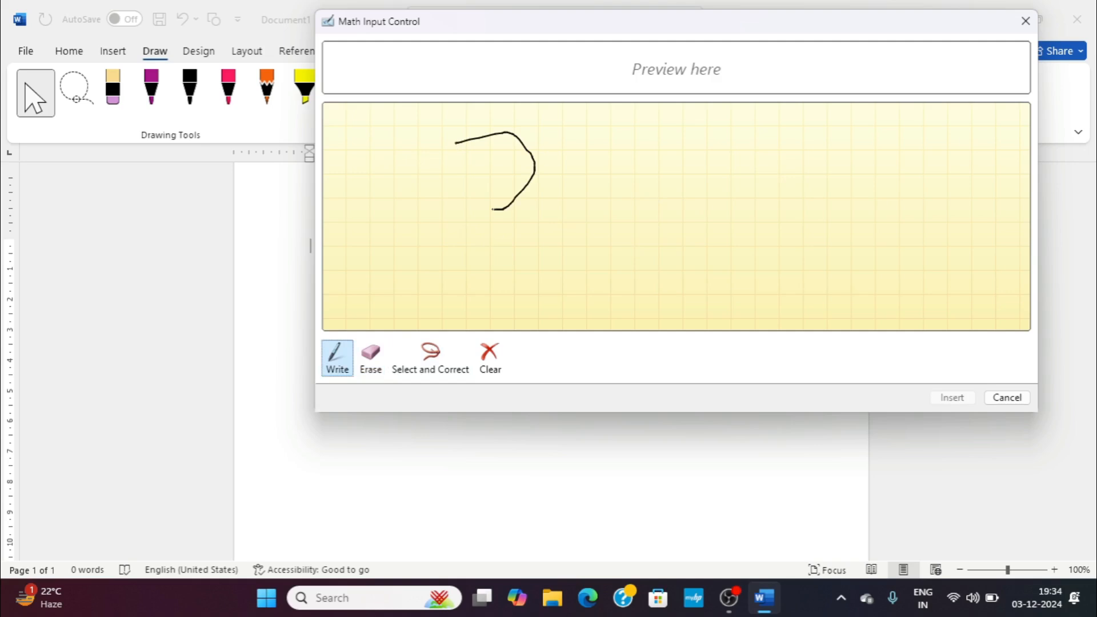
pyautogui.moveTo(574, 235); pyautogui.dragTo(583, 237)
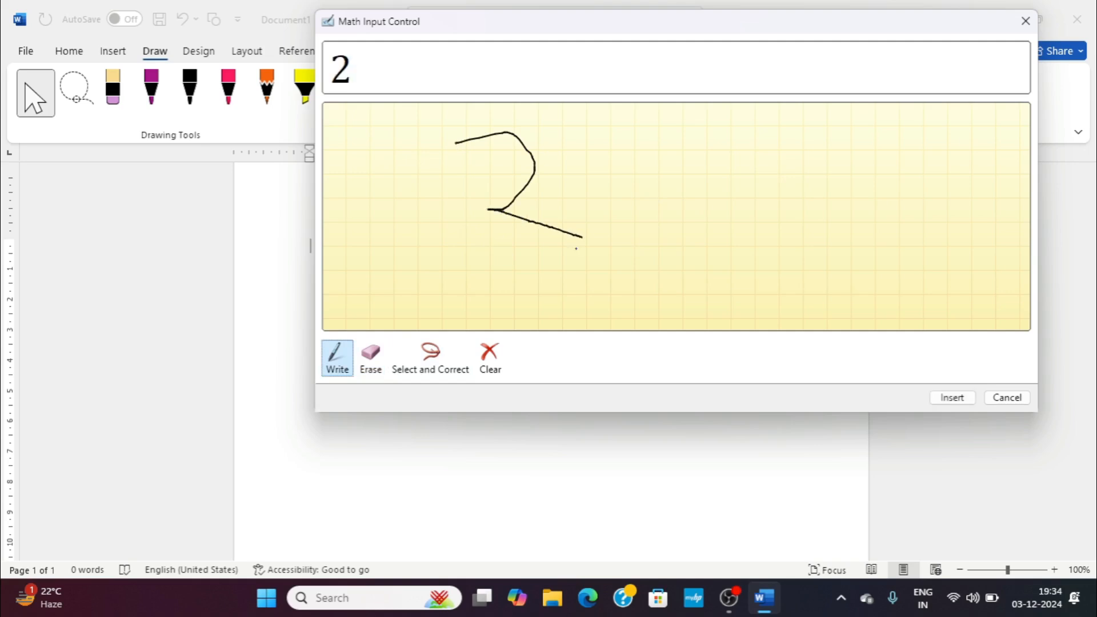
# Step: Correct the handwritten 2 to Latin Small Letter z, and insert the equation into the document
pyautogui.click(437, 372)
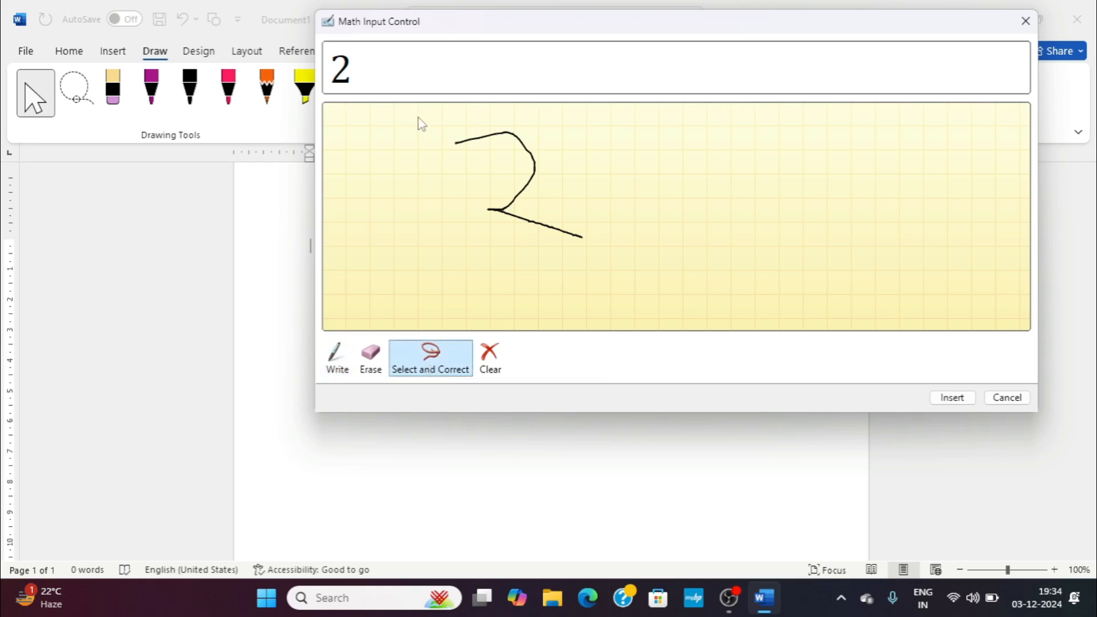
pyautogui.moveTo(423, 111)
pyautogui.mouseDown()
pyautogui.moveTo(502, 179)
pyautogui.moveTo(558, 252)
pyautogui.moveTo(673, 301)
pyautogui.moveTo(684, 170)
pyautogui.moveTo(589, 123)
pyautogui.mouseUp()
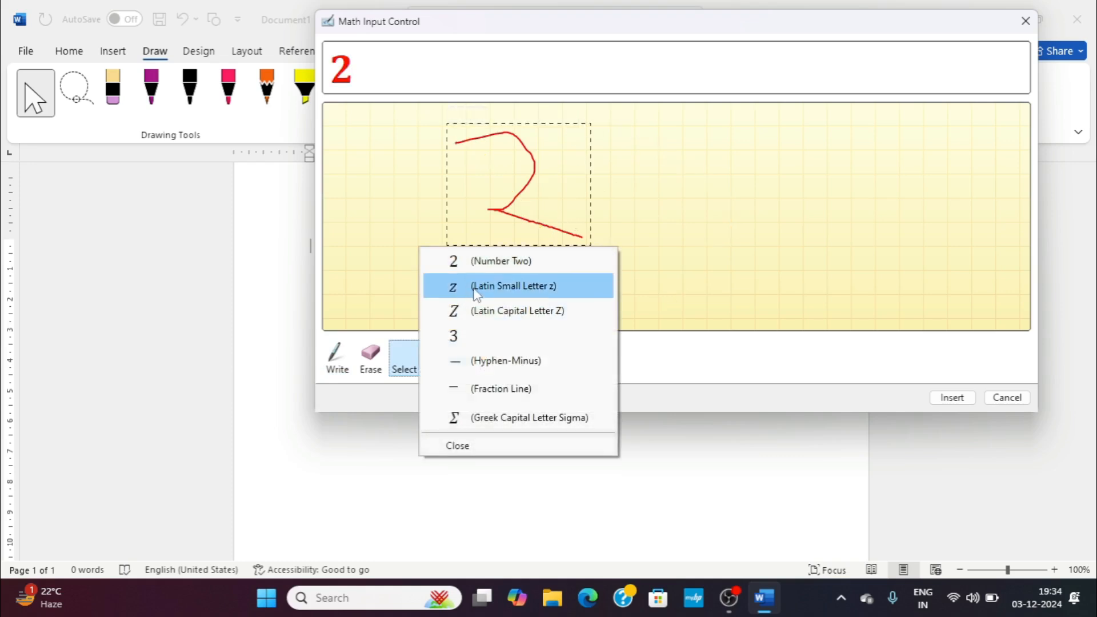
pyautogui.click(512, 289)
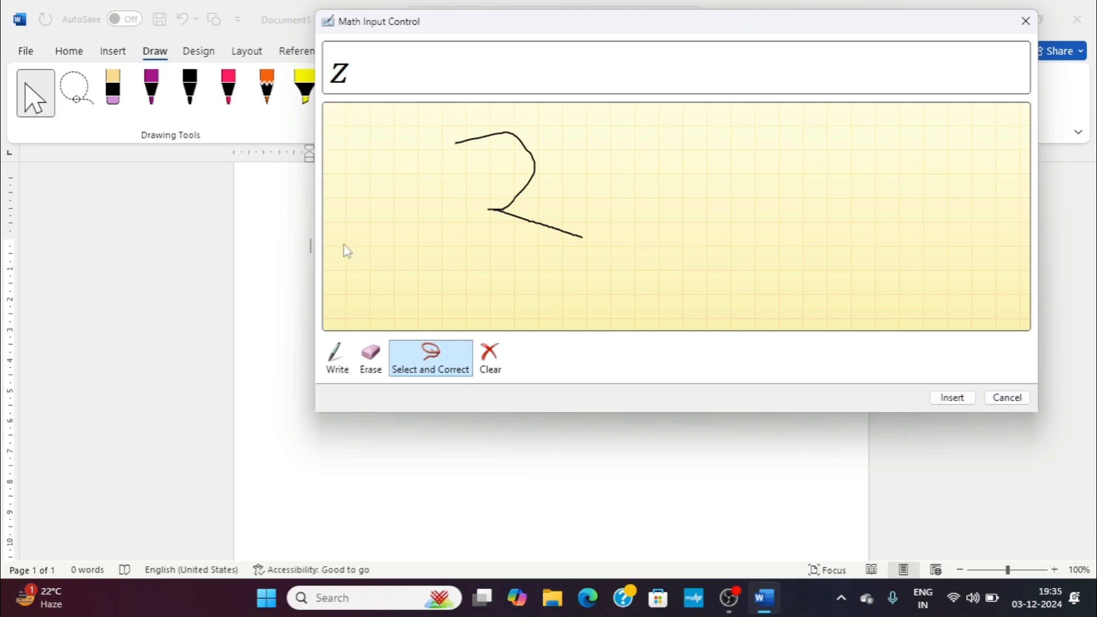
pyautogui.click(952, 397)
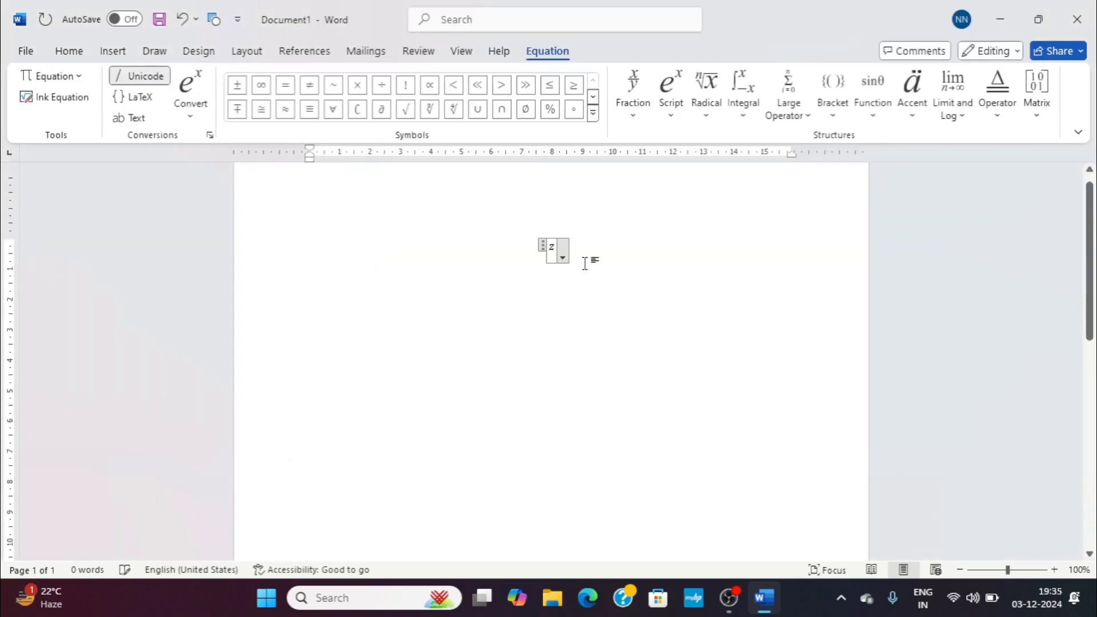
pyautogui.click(634, 245)
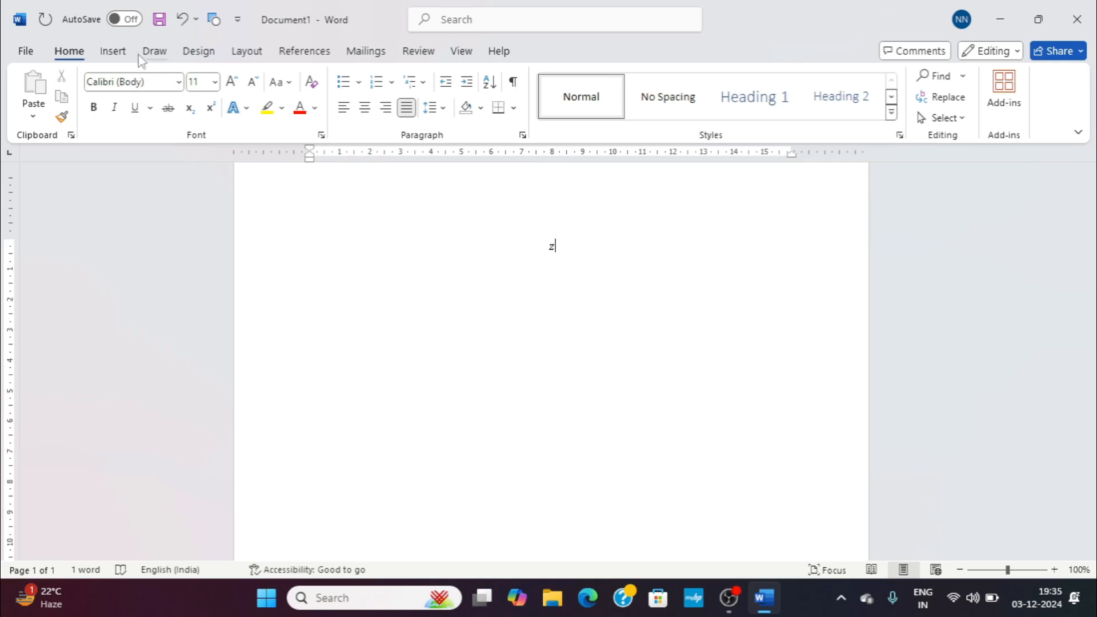
# Step: Delete the inserted z equation from the document, with the drawing tools shown
pyautogui.click(154, 51)
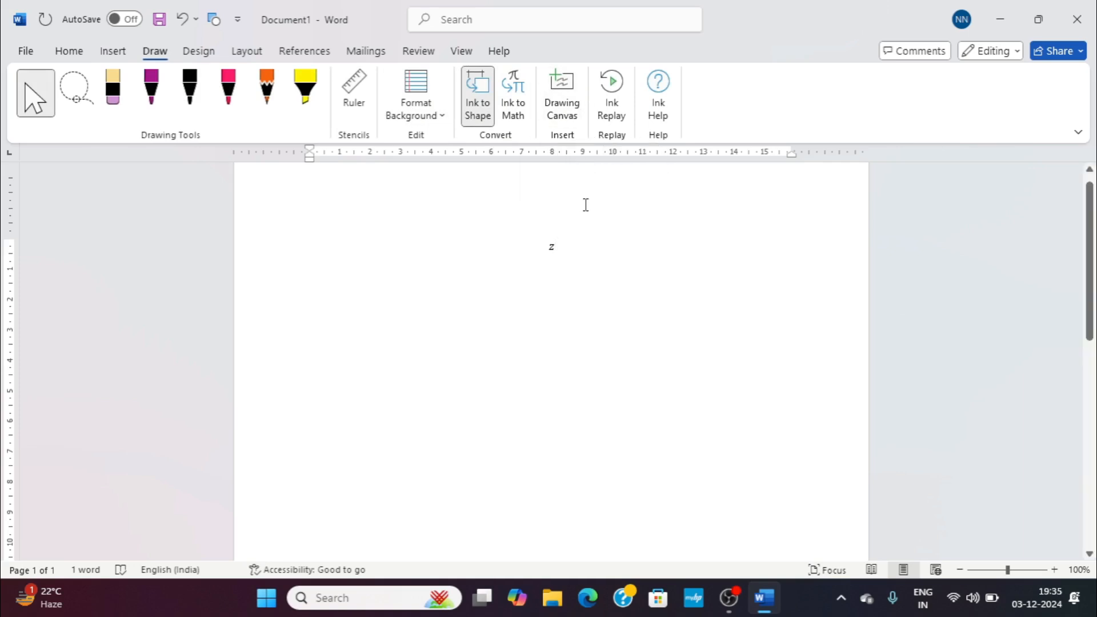
pyautogui.press('BackSpace')
pyautogui.press('BackSpace')
pyautogui.press('BackSpace')
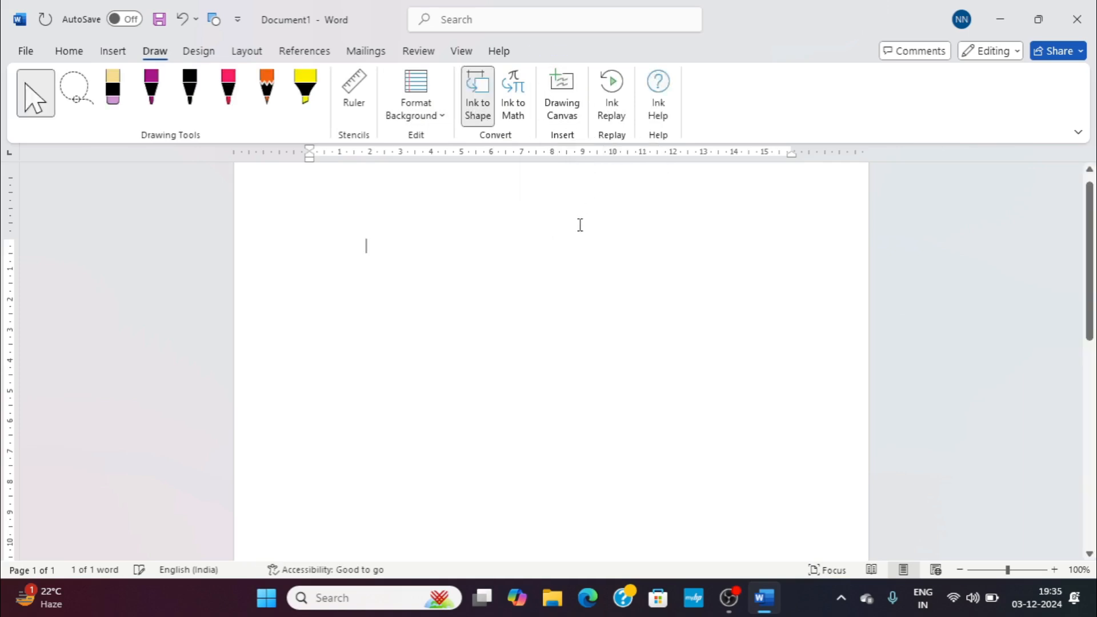
# Step: Fill the document with sample paragraphs using =rand()
pyautogui.write('=rand')
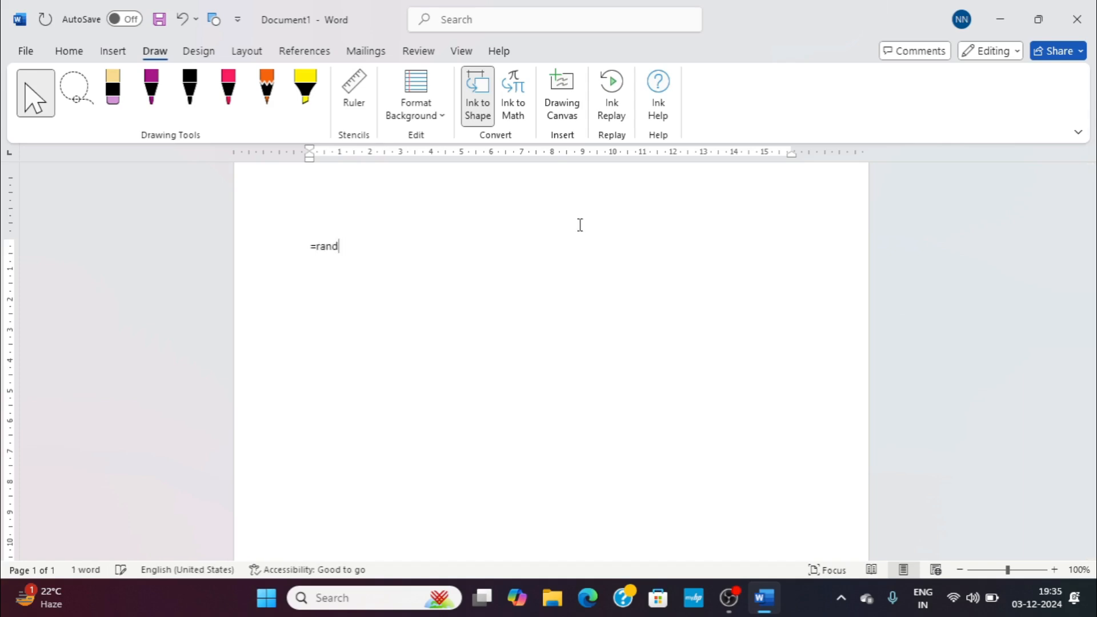
pyautogui.write('()')
pyautogui.press('Return')
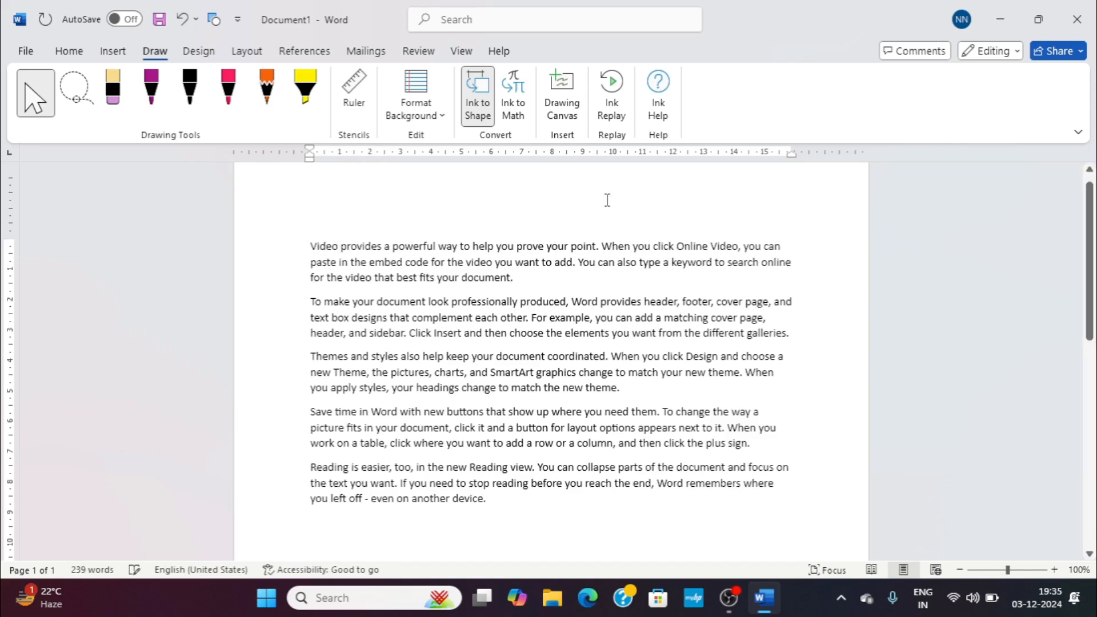
# Step: Add a blank paragraph after the first sample paragraph, leaving the insertion point at the end of the first
pyautogui.click(523, 276)
pyautogui.press('Return')
pyautogui.press('Return')
pyautogui.press('Return')
pyautogui.press('Return')
pyautogui.press('Return')
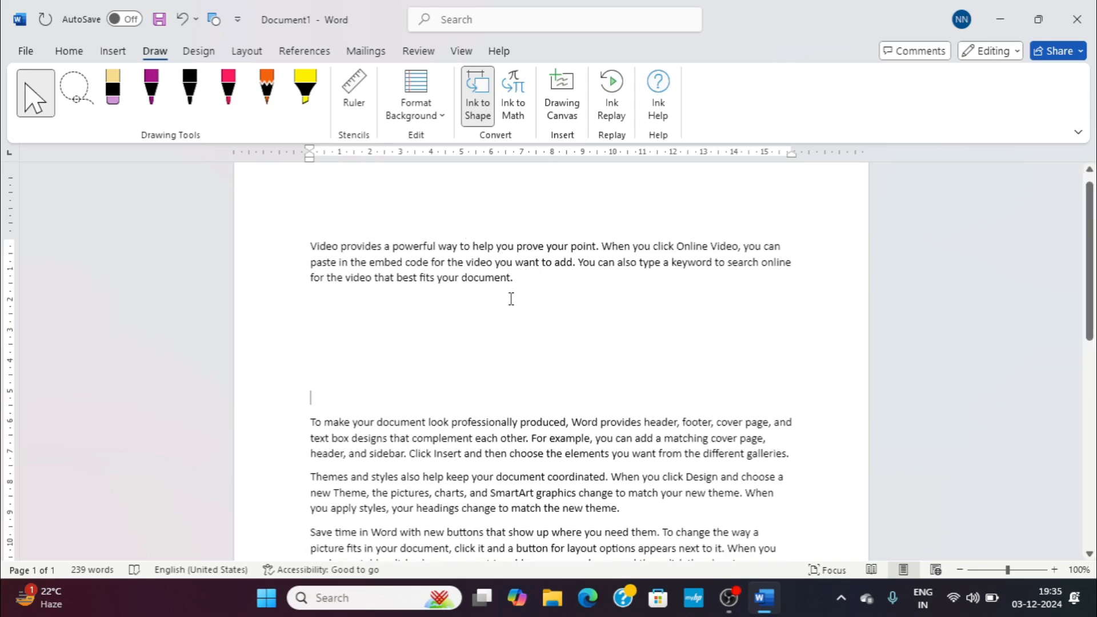
pyautogui.press('BackSpace')
pyautogui.press('BackSpace')
pyautogui.press('BackSpace')
pyautogui.press('BackSpace')
pyautogui.press('BackSpace')
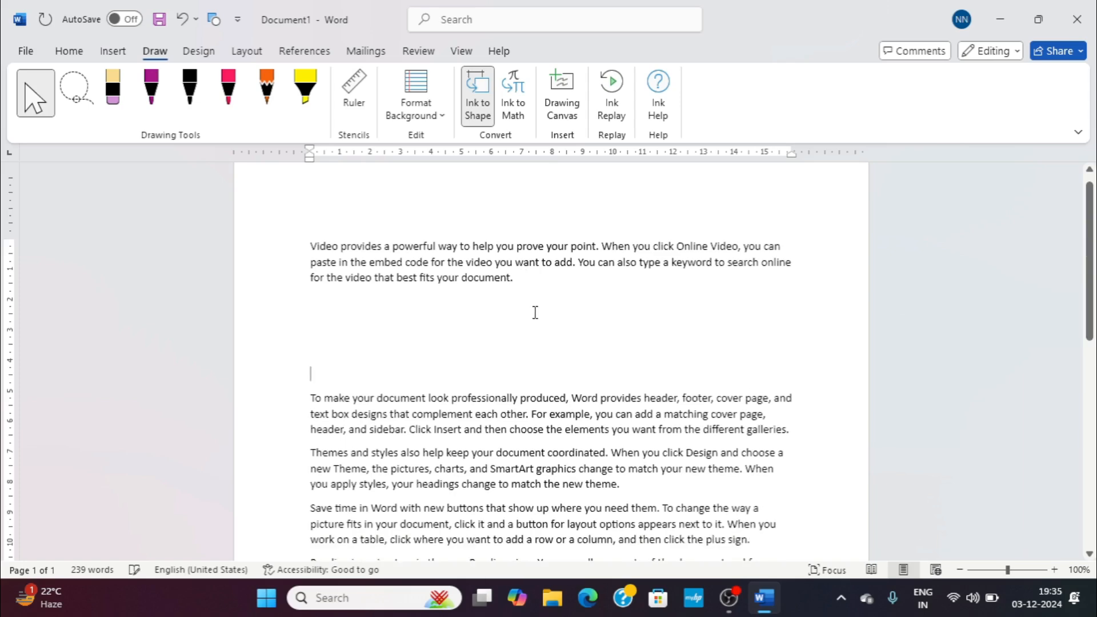
pyautogui.press('Return')
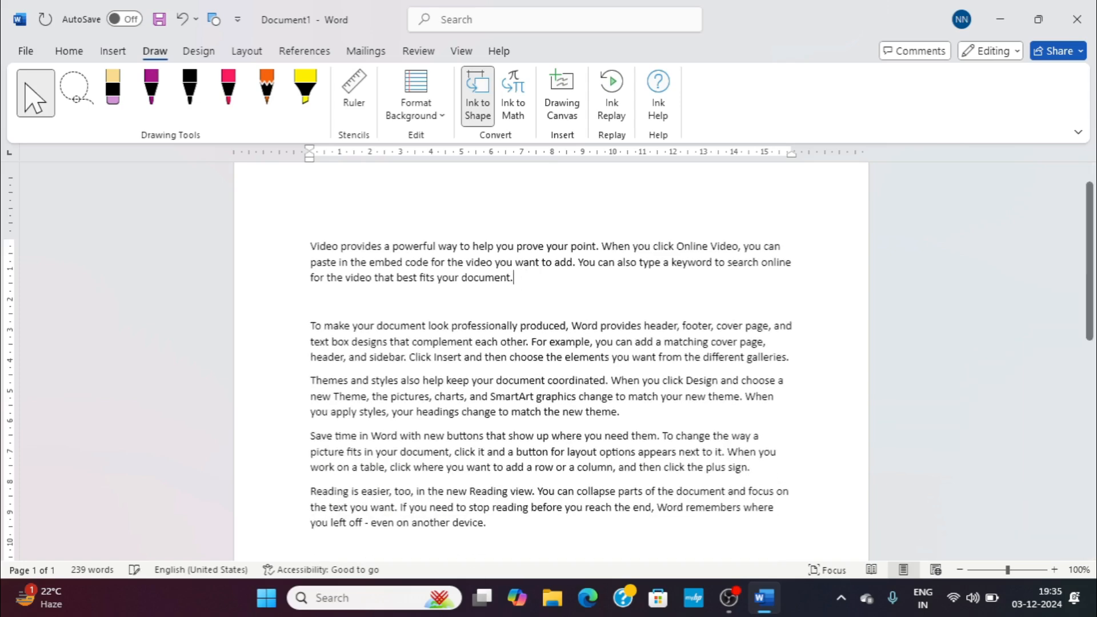
# Step: Insert a drawing canvas below the first paragraph, and shrink it to about 8.5 cm wide by 5 cm high
pyautogui.click(562, 94)
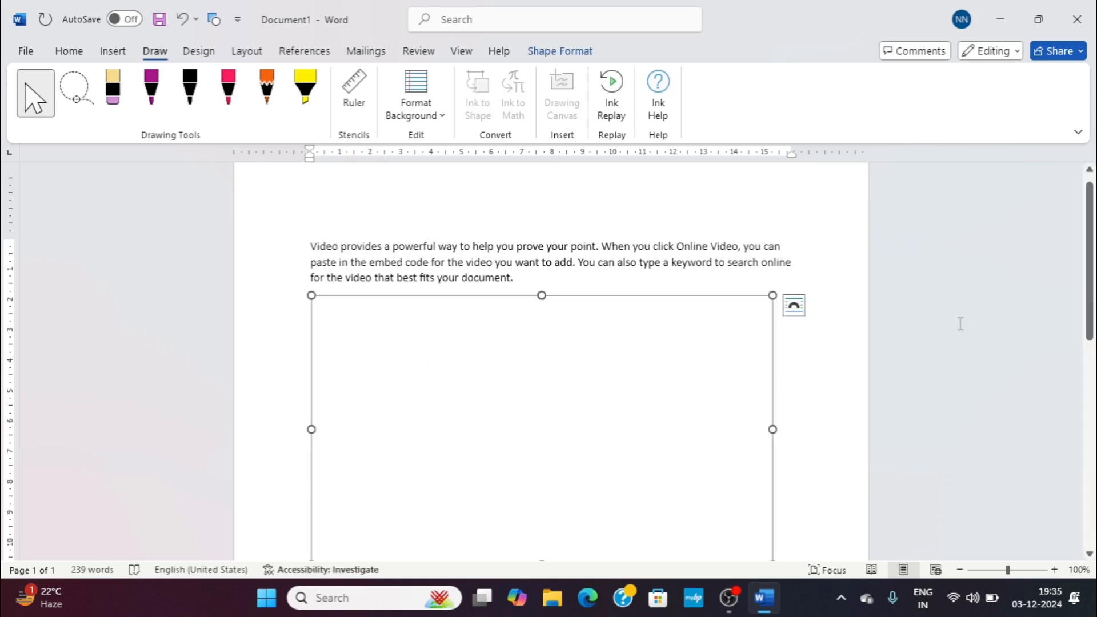
pyautogui.scroll(-3, 1092, 263)
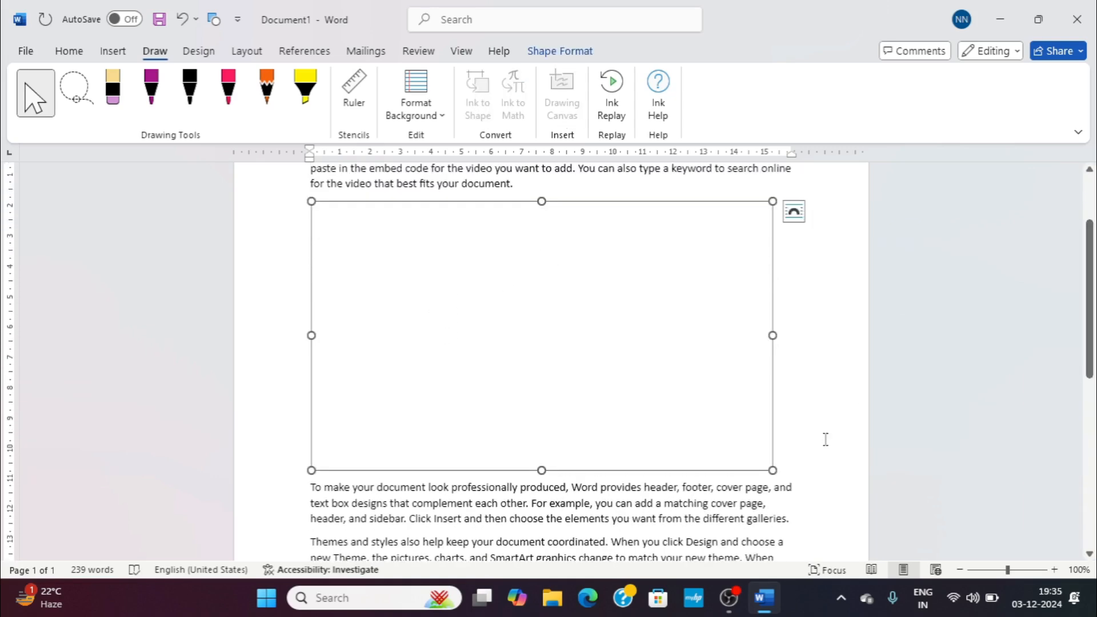
pyautogui.moveTo(772, 469)
pyautogui.mouseDown()
pyautogui.moveTo(644, 395)
pyautogui.moveTo(585, 328)
pyautogui.moveTo(570, 352)
pyautogui.mouseUp()
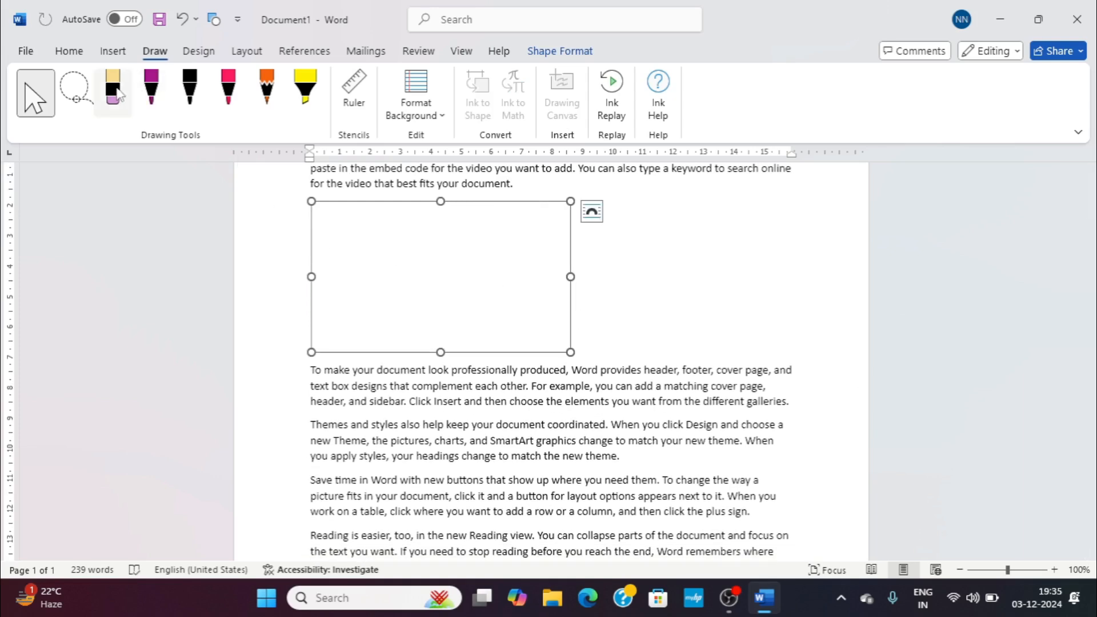
# Step: Handwrite the word राम inside the drawing canvas with the purple pen, and deselect the canvas
pyautogui.click(151, 88)
pyautogui.moveTo(311, 250)
pyautogui.mouseDown()
pyautogui.moveTo(359, 224)
pyautogui.moveTo(358, 274)
pyautogui.moveTo(406, 324)
pyautogui.mouseUp()
pyautogui.click(414, 269)
pyautogui.moveTo(415, 234); pyautogui.dragTo(415, 284)
pyautogui.moveTo(469, 228)
pyautogui.mouseDown()
pyautogui.moveTo(472, 283)
pyautogui.moveTo(535, 275)
pyautogui.mouseUp()
pyautogui.moveTo(519, 239); pyautogui.dragTo(537, 286)
pyautogui.moveTo(370, 228); pyautogui.dragTo(457, 226)
pyautogui.moveTo(545, 219); pyautogui.dragTo(457, 225)
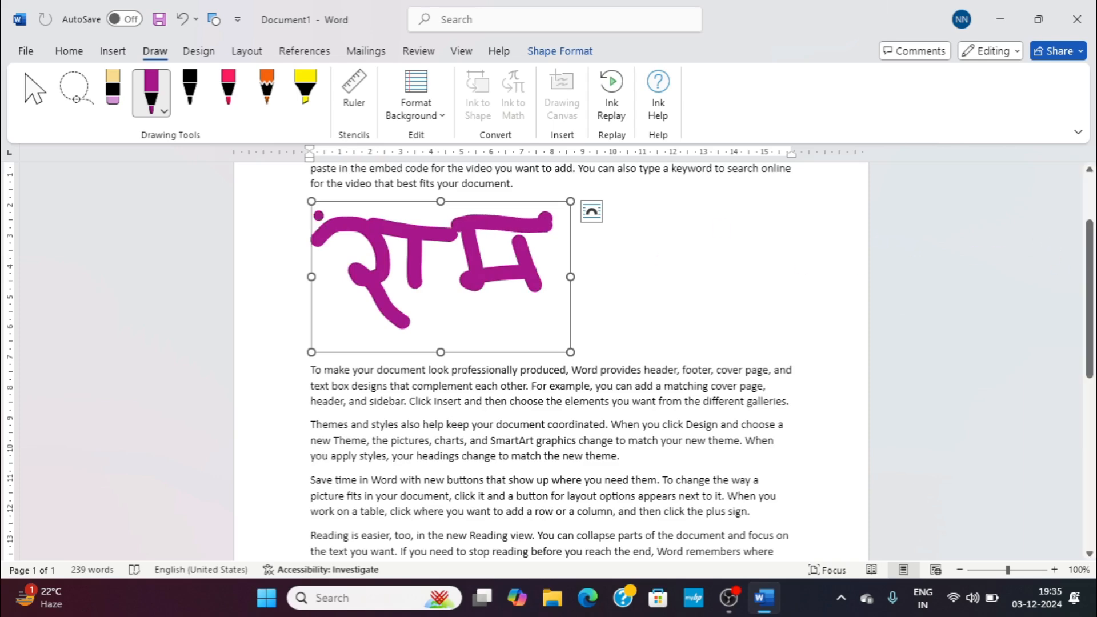
pyautogui.click(34, 92)
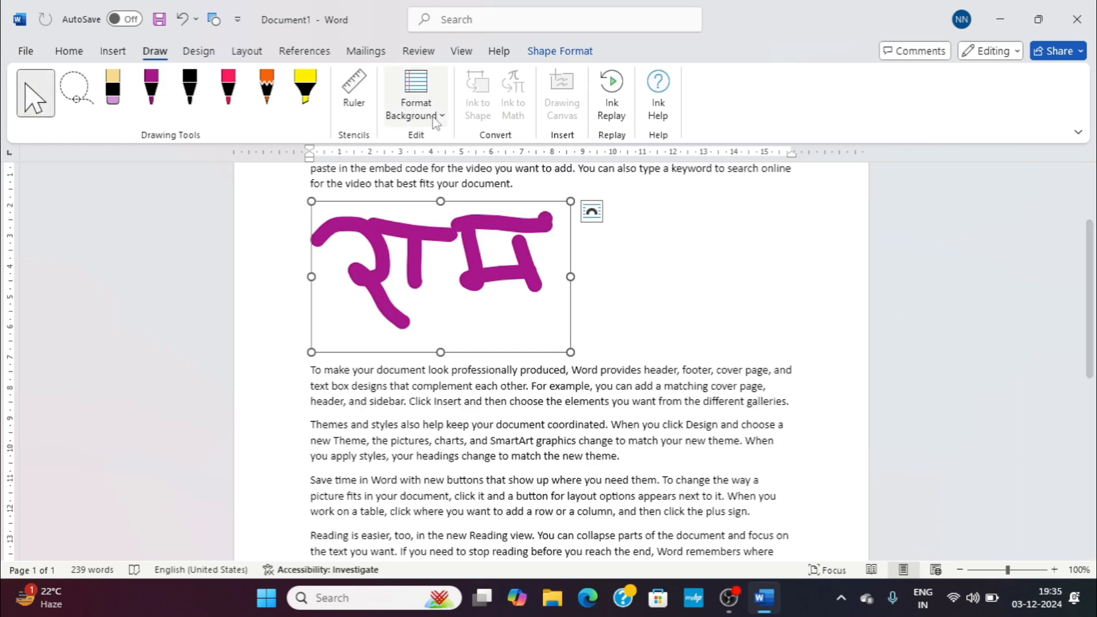
pyautogui.click(743, 247)
# Step: Shrink the drawing canvas around the purple handwriting to about 7.5 cm wide by 4.4 cm high
pyautogui.scroll(1, 636, 193)
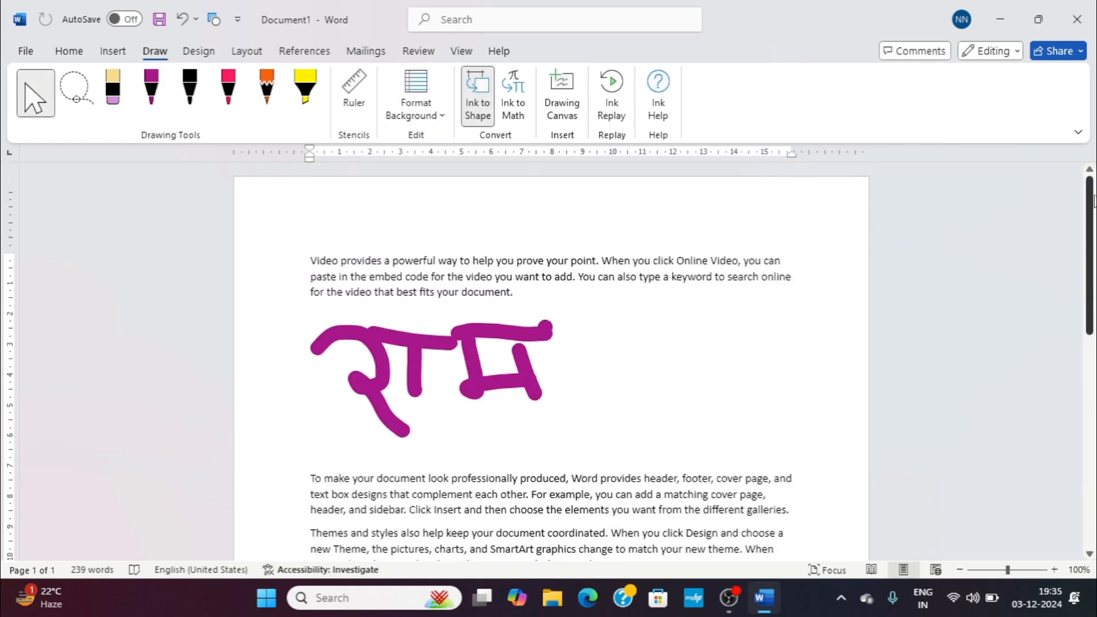
pyautogui.scroll(-2, 636, 192)
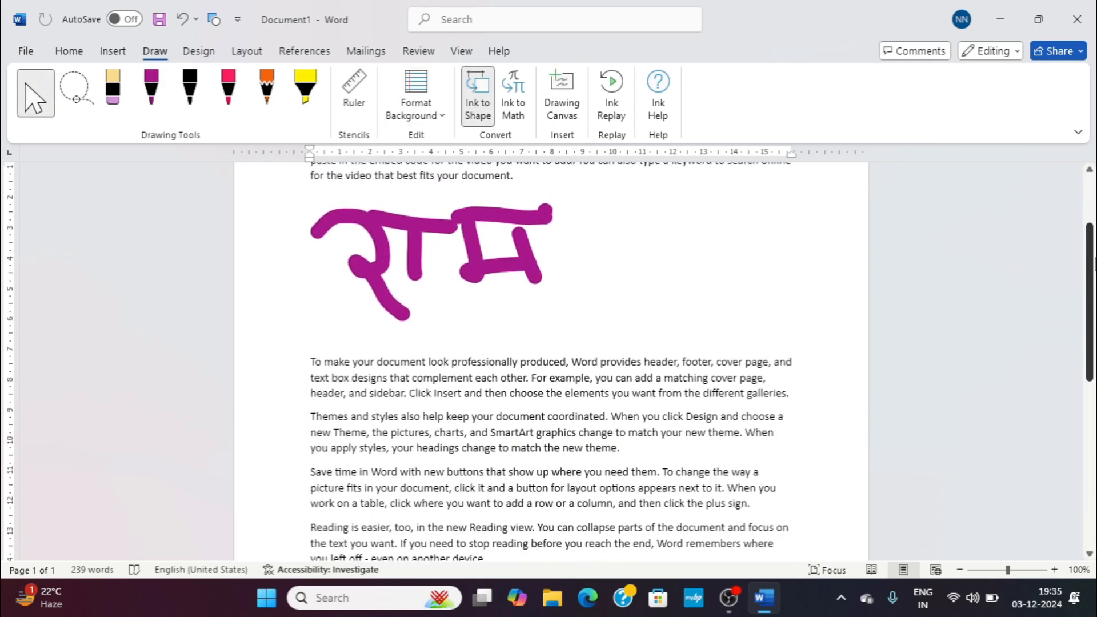
pyautogui.click(531, 279)
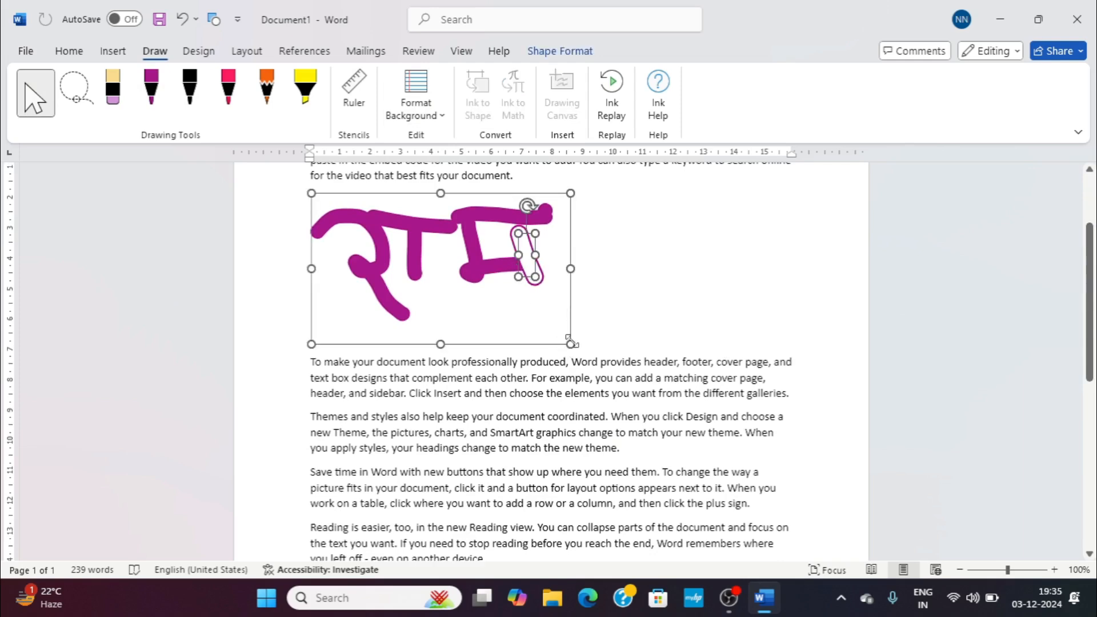
pyautogui.moveTo(570, 342); pyautogui.dragTo(541, 326)
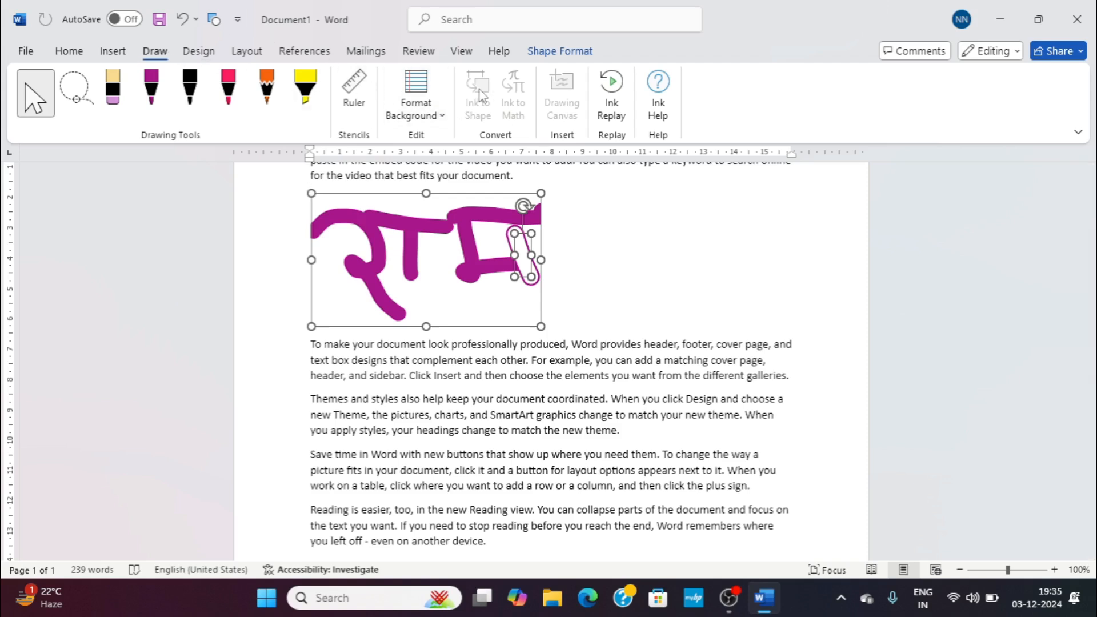
# Step: Delete all the text and the drawing canvas from the document
pyautogui.click(720, 221)
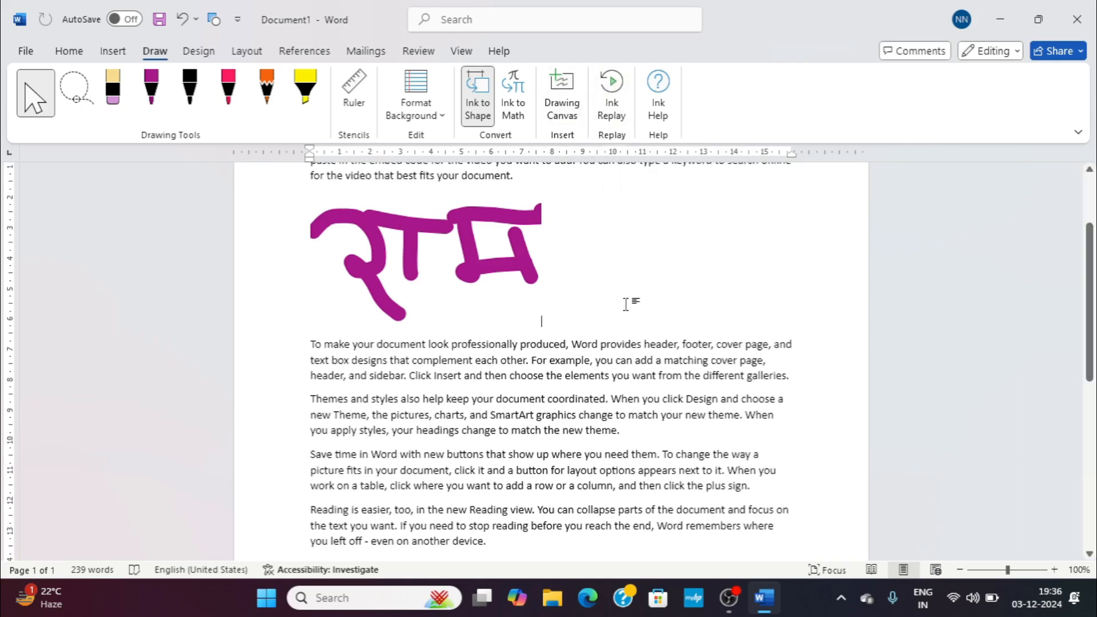
pyautogui.hotkey('ctrl', 'a')
pyautogui.press('Delete')
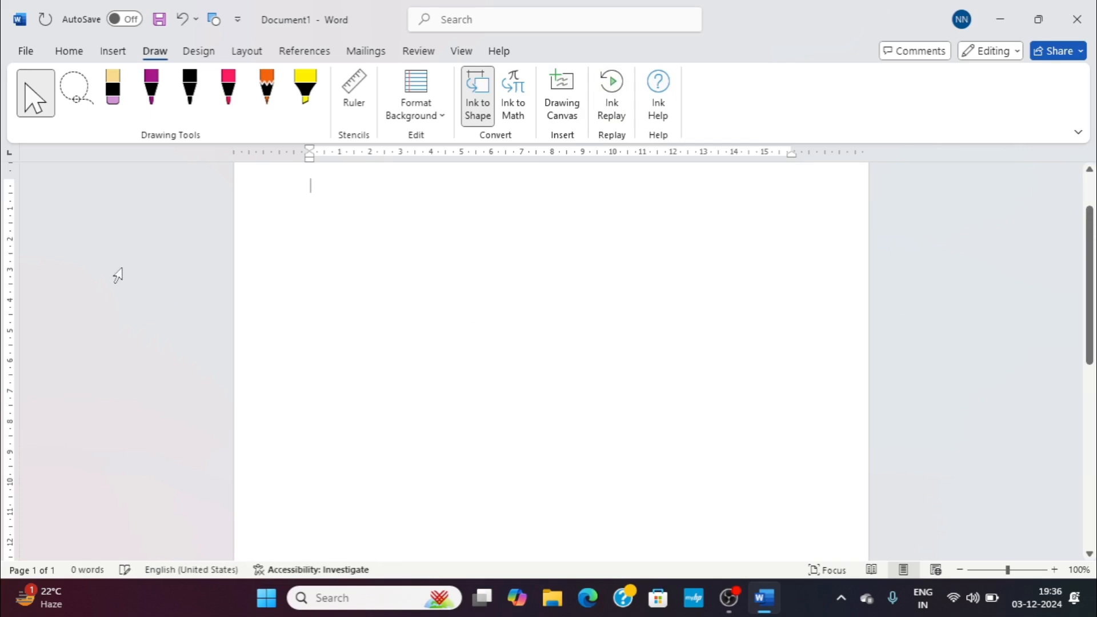
# Step: Draw a rough closed shape, an 8 and a 7 side by side with the purple pen, with Ink to Shape on
pyautogui.click(144, 91)
pyautogui.moveTo(301, 198)
pyautogui.mouseDown()
pyautogui.moveTo(411, 306)
pyautogui.moveTo(301, 200)
pyautogui.mouseUp()
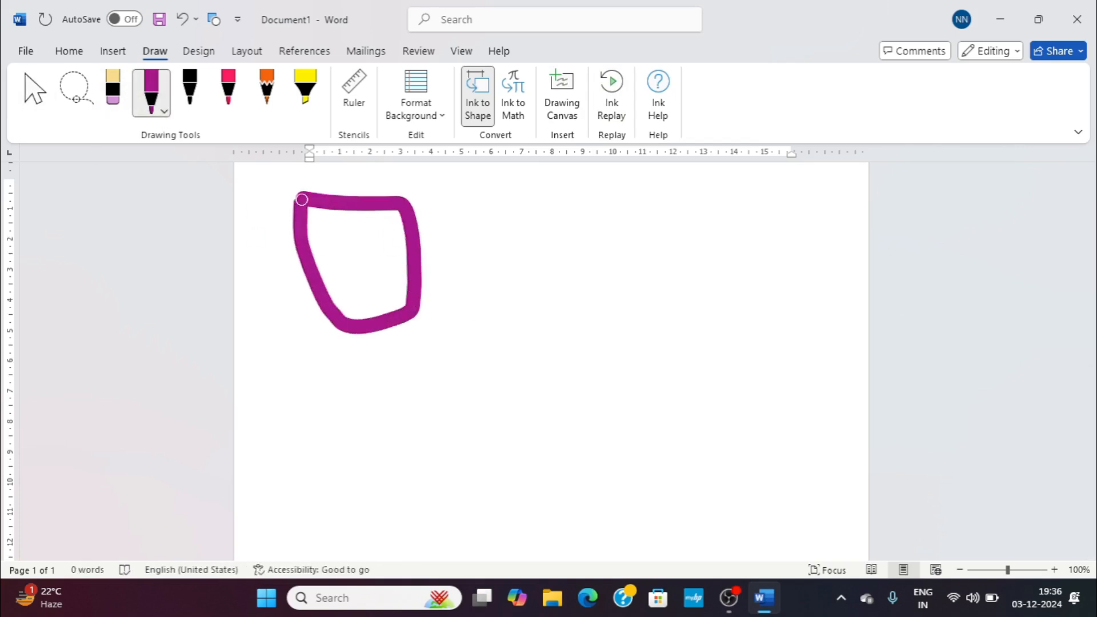
pyautogui.moveTo(489, 189)
pyautogui.mouseDown()
pyautogui.moveTo(532, 283)
pyautogui.moveTo(520, 195)
pyautogui.moveTo(507, 182)
pyautogui.mouseUp()
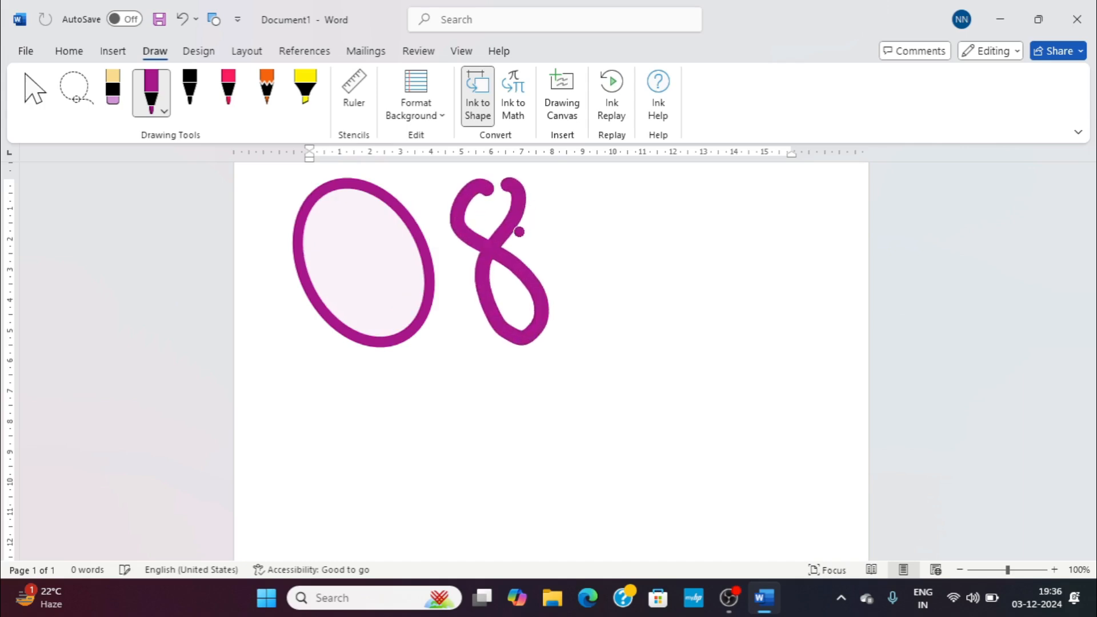
pyautogui.moveTo(583, 206)
pyautogui.mouseDown()
pyautogui.moveTo(650, 281)
pyautogui.moveTo(647, 349)
pyautogui.mouseUp()
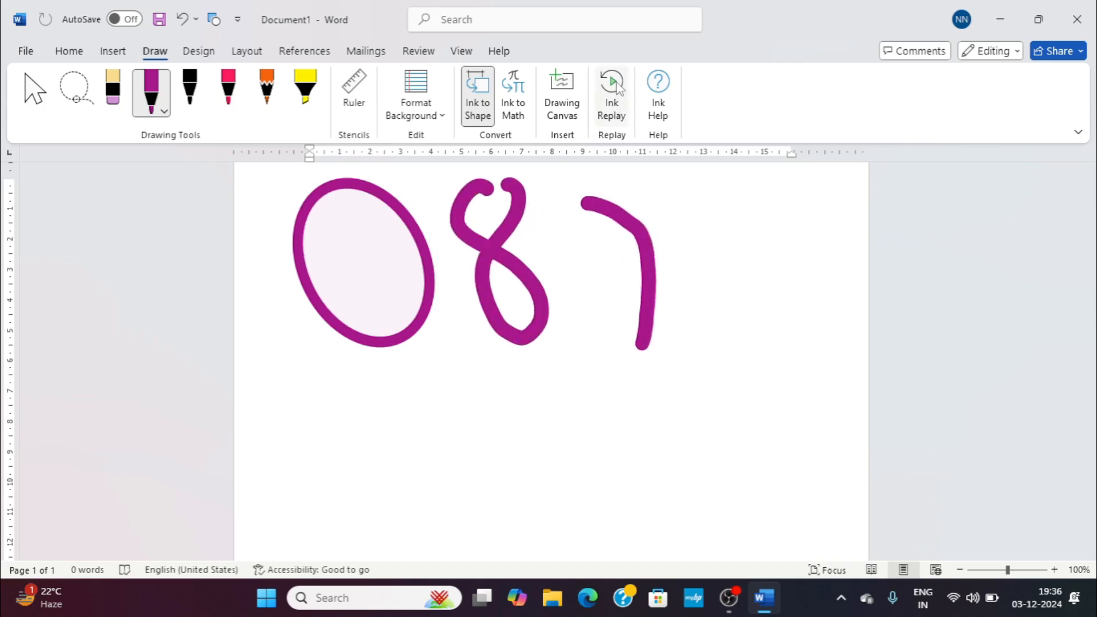
# Step: Play back the purple drawing with Ink Replay, close the playback and replay it once more
pyautogui.click(615, 85)
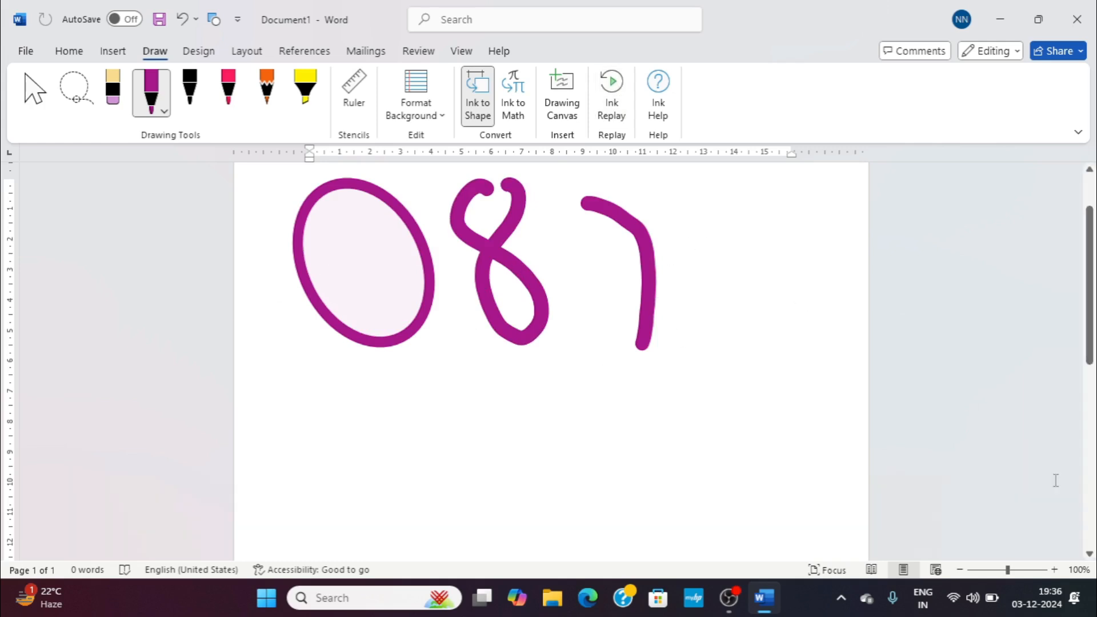
pyautogui.click(1056, 490)
pyautogui.click(610, 108)
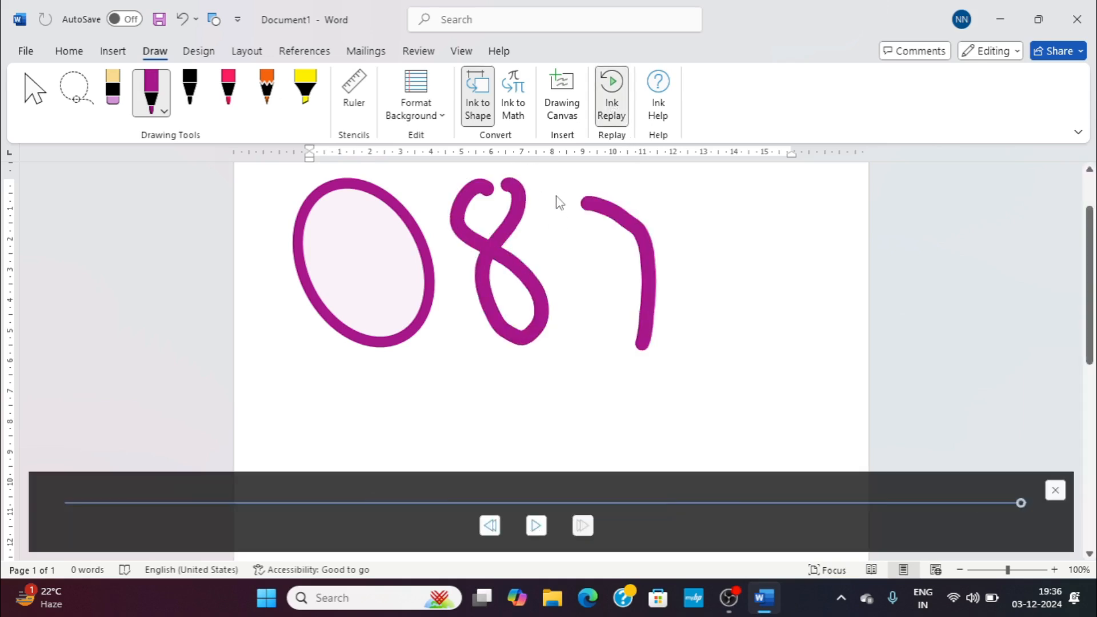
# Step: Draw a long winding freehand stroke across the purple ink with the pink pen, and play the drawing back with Ink Replay
pyautogui.click(228, 90)
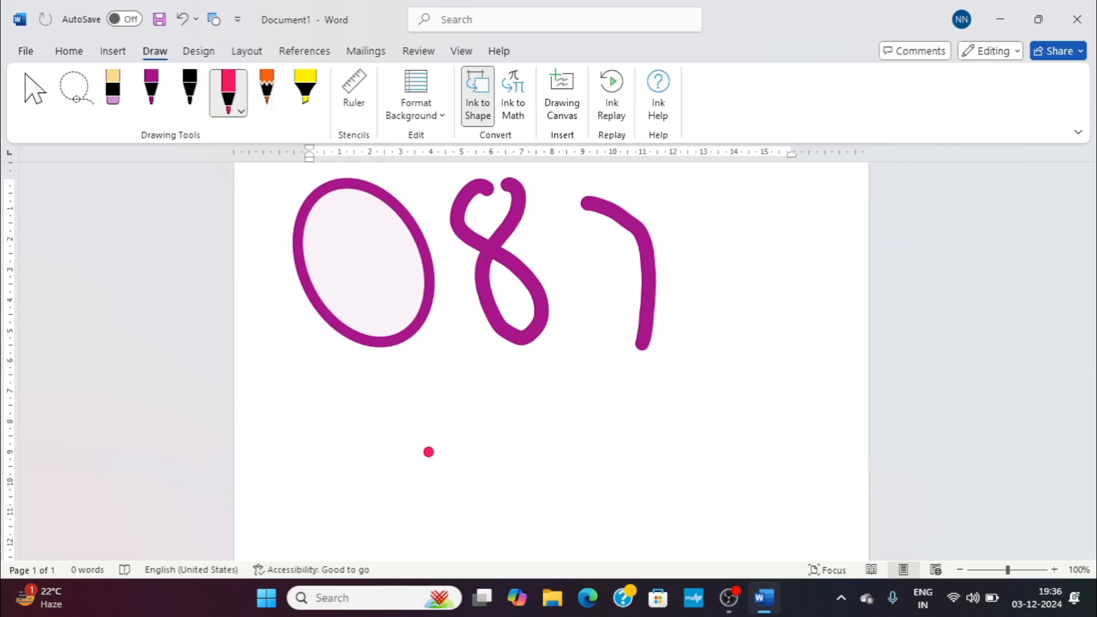
pyautogui.moveTo(478, 400)
pyautogui.mouseDown()
pyautogui.moveTo(412, 382)
pyautogui.moveTo(429, 423)
pyautogui.moveTo(503, 485)
pyautogui.moveTo(408, 500)
pyautogui.moveTo(523, 337)
pyautogui.moveTo(563, 503)
pyautogui.moveTo(620, 400)
pyautogui.moveTo(728, 342)
pyautogui.moveTo(779, 197)
pyautogui.moveTo(819, 347)
pyautogui.moveTo(753, 509)
pyautogui.moveTo(479, 499)
pyautogui.moveTo(360, 318)
pyautogui.moveTo(296, 247)
pyautogui.moveTo(394, 201)
pyautogui.moveTo(572, 260)
pyautogui.mouseUp()
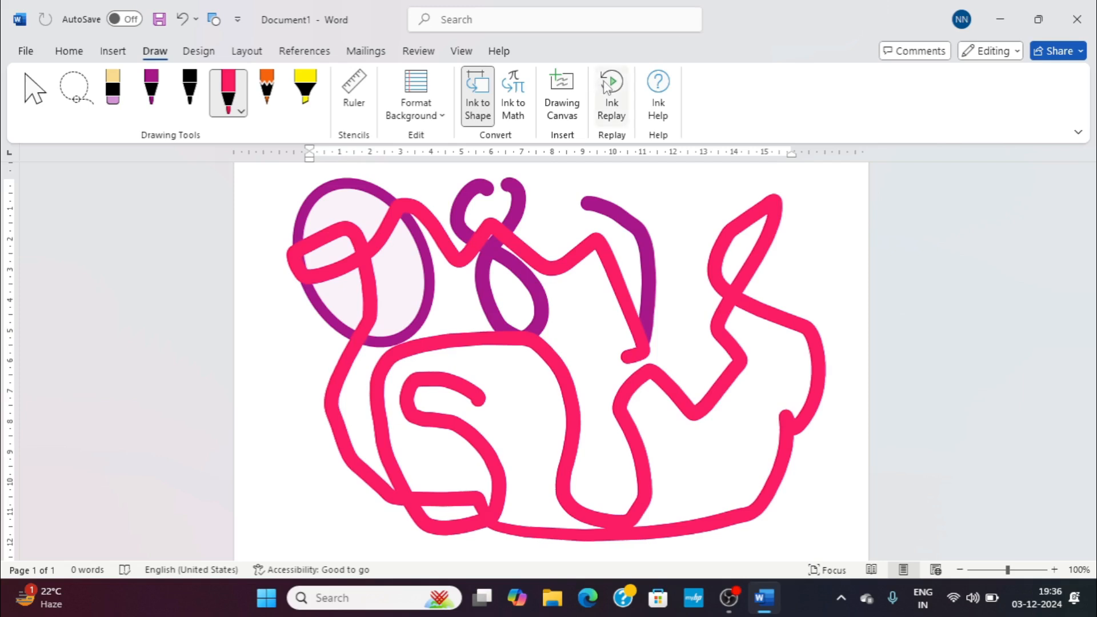
pyautogui.click(611, 86)
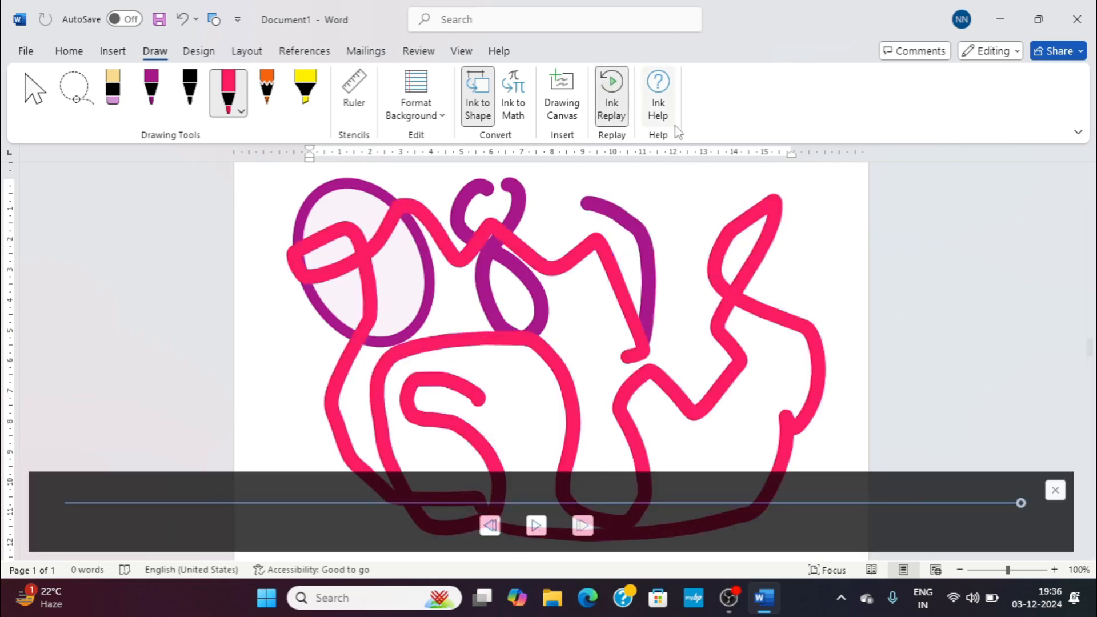
pyautogui.click(689, 193)
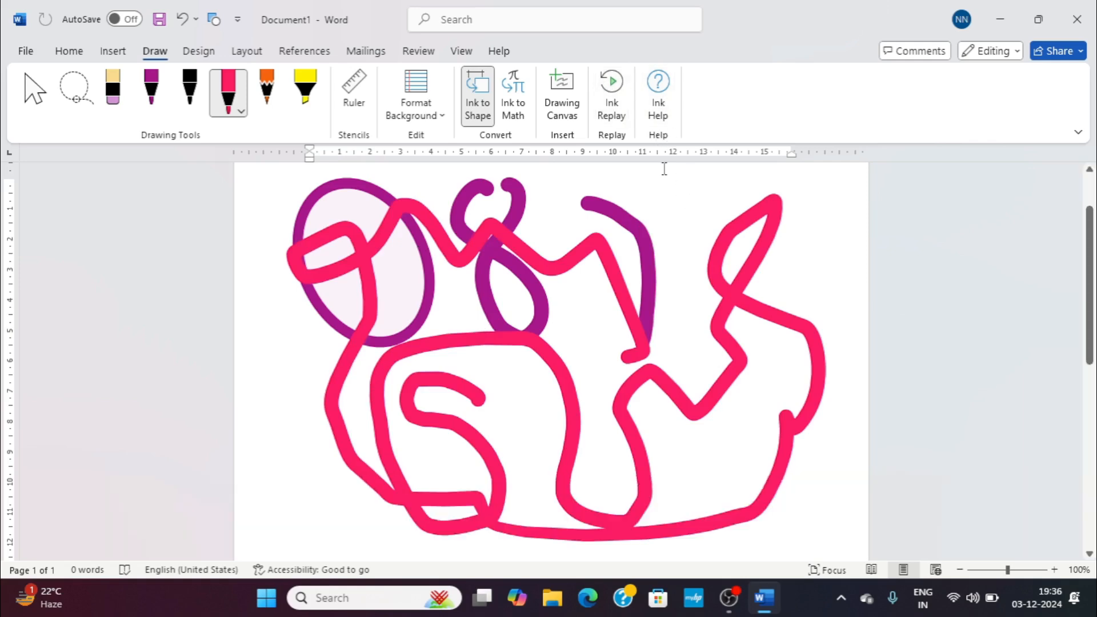
# Step: Open Ink Help, look through the Get started with Ink video and the featured help topics, and close the help
pyautogui.click(658, 89)
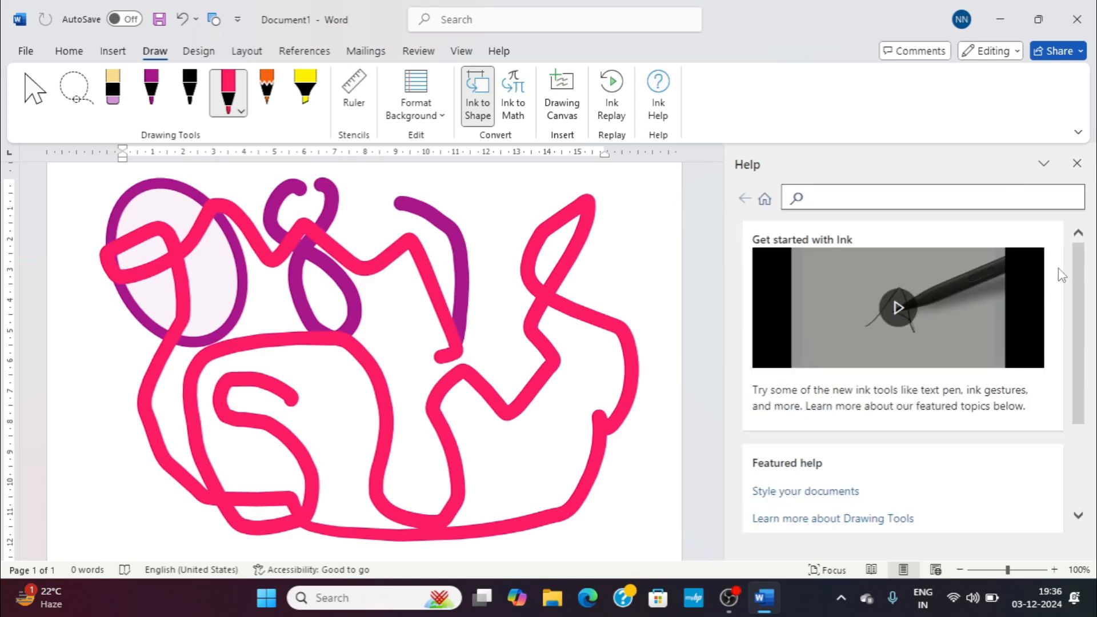
pyautogui.scroll(-3, 1086, 263)
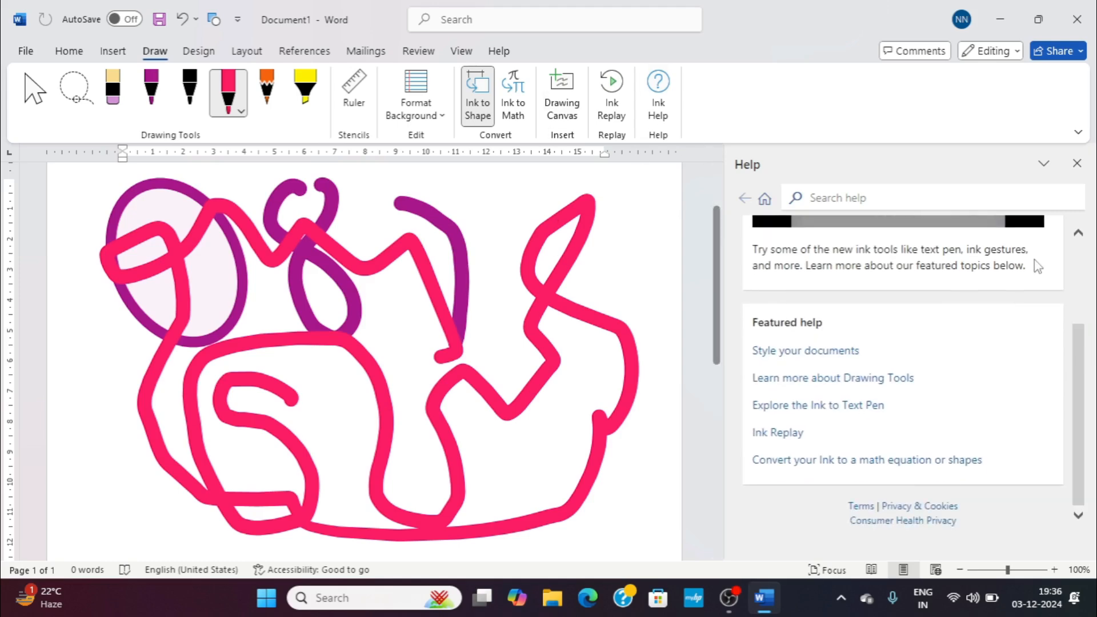
pyautogui.scroll(3, 1038, 265)
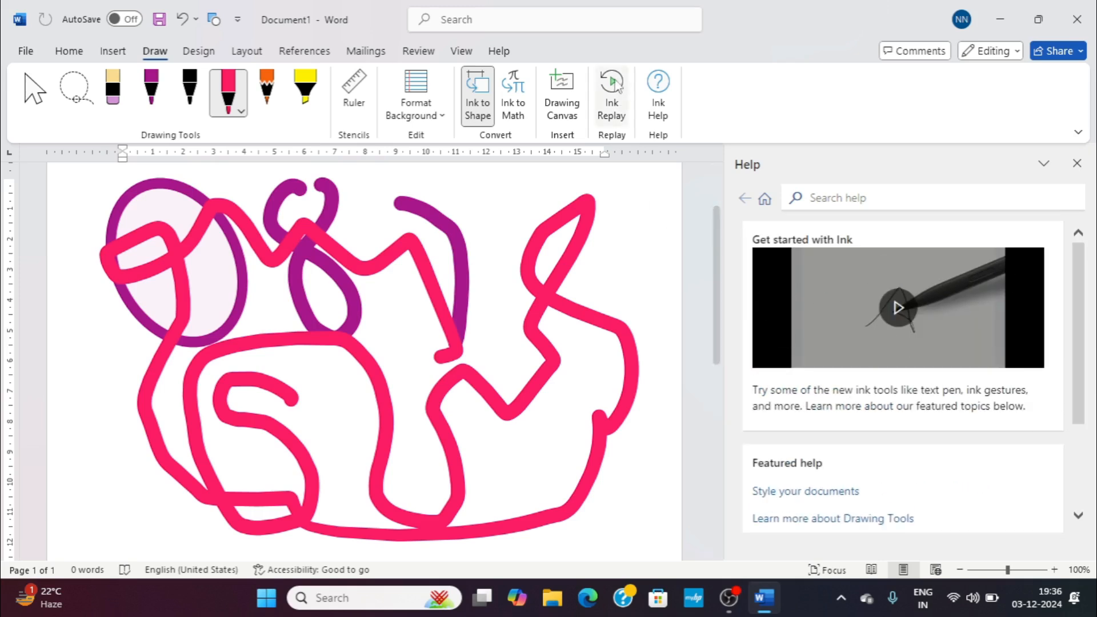
pyautogui.click(898, 308)
pyautogui.click(1077, 163)
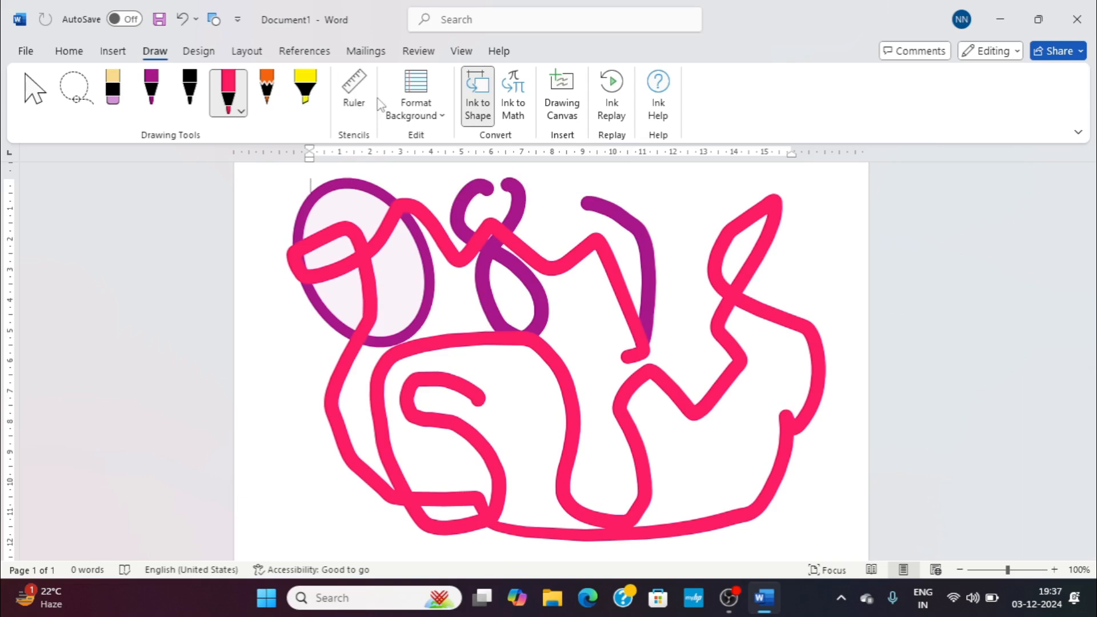
# Step: Delete all the purple and pink ink from the document
pyautogui.hotkey('ctrl', 'a')
pyautogui.press('Delete')
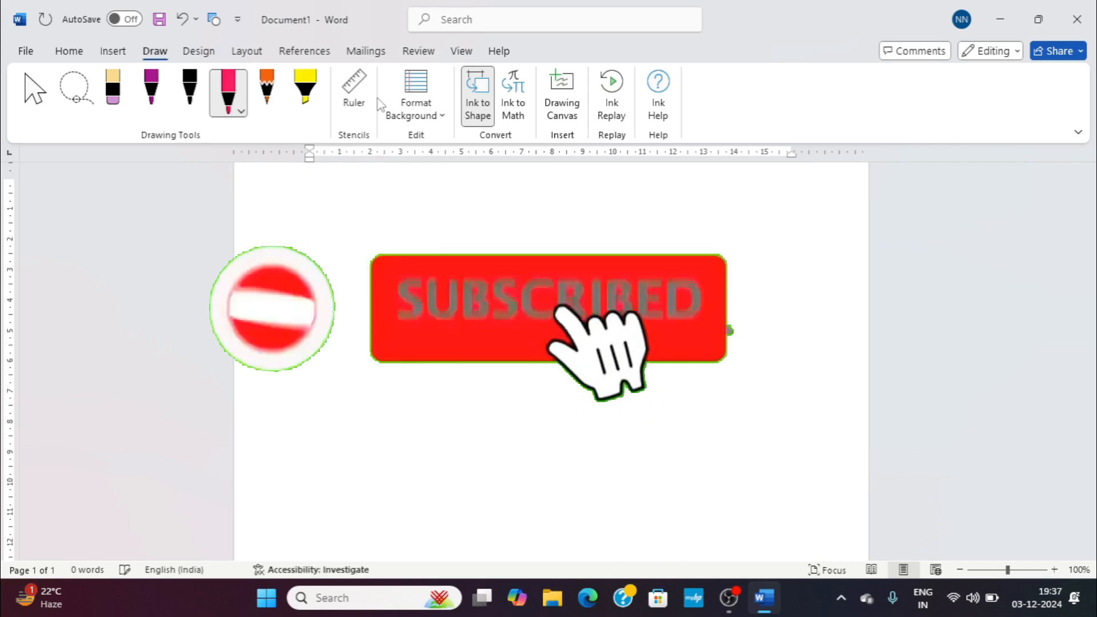